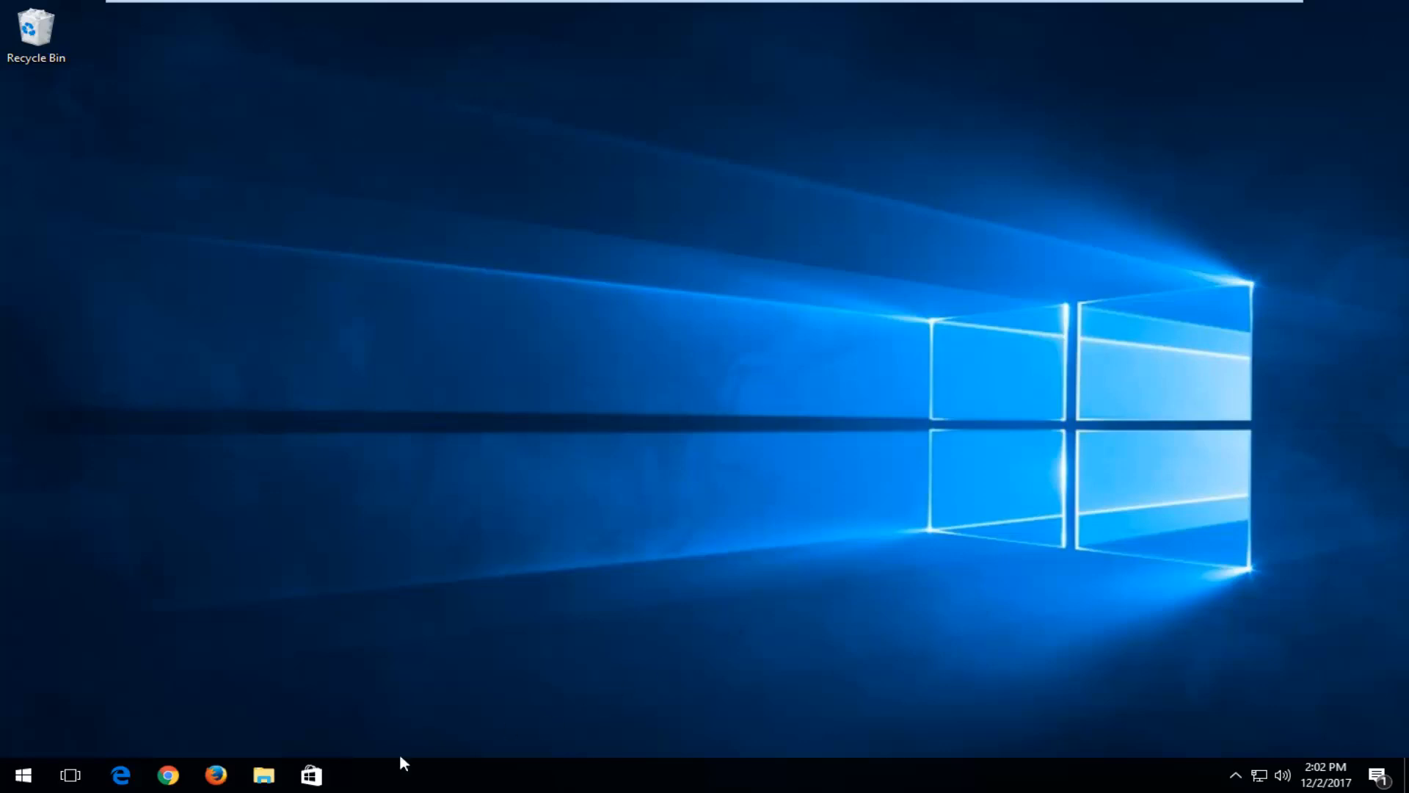
Step: Find regedit, run it as administrator with permission to make changes, and enlarge its window
left_click(23, 775)
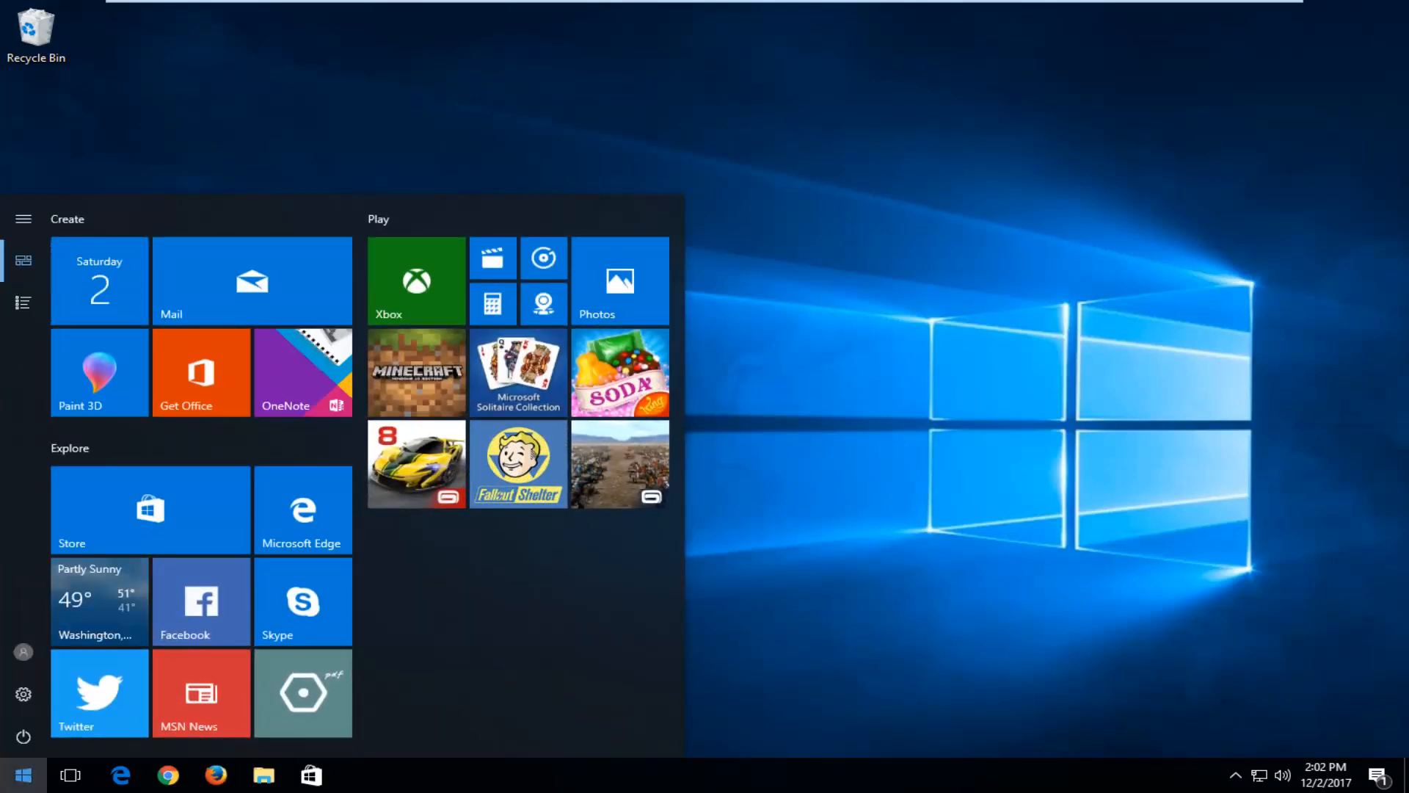
type("re")
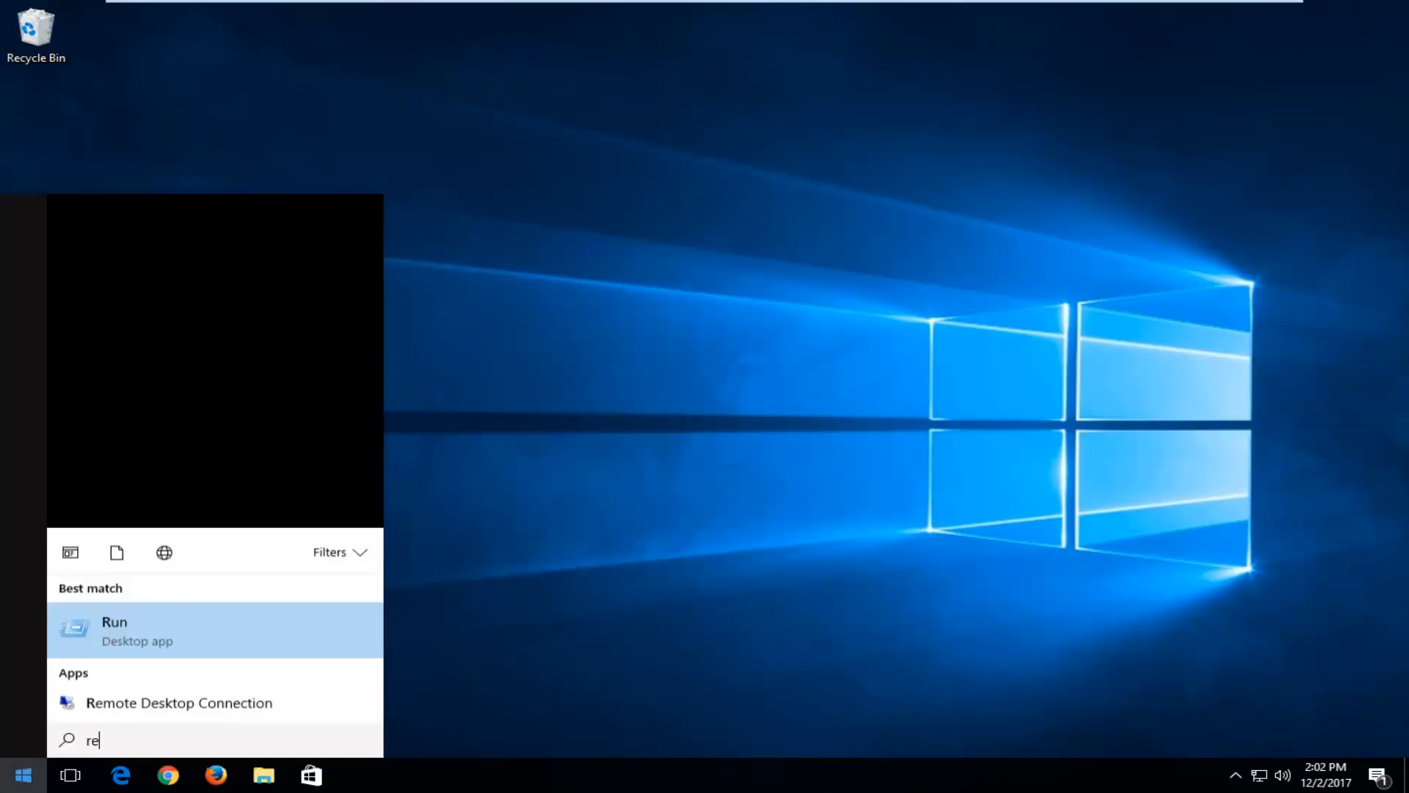
type("gedit")
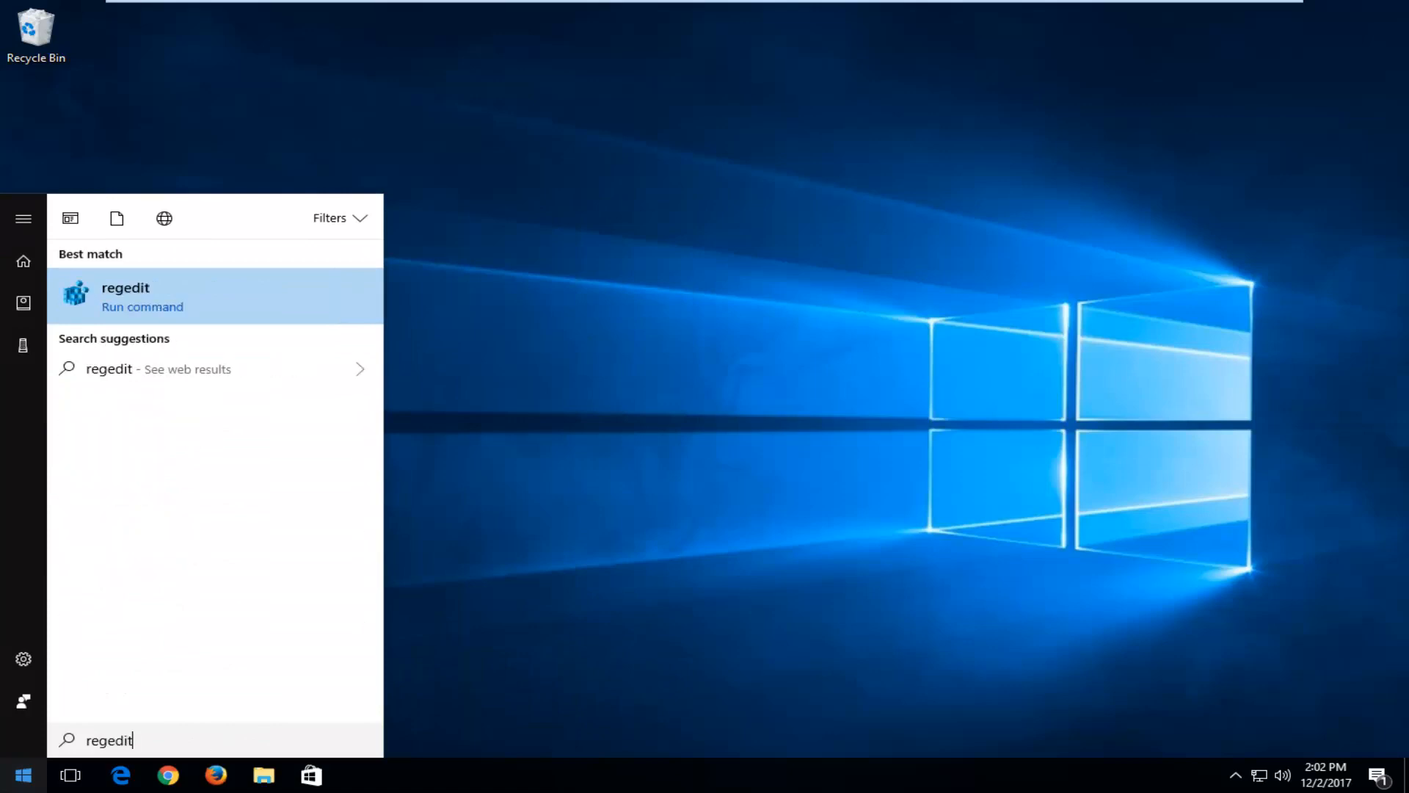
right_click(107, 291)
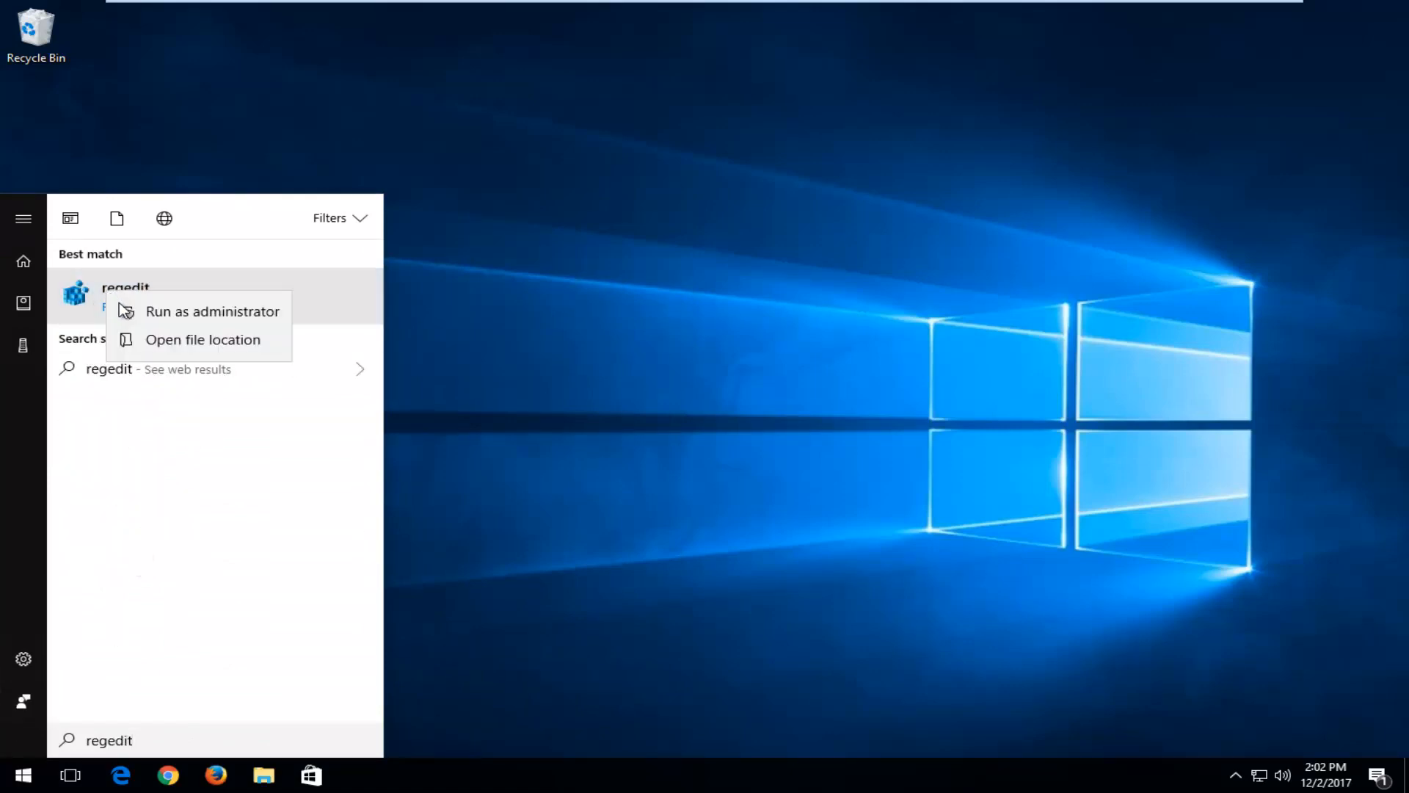
left_click(133, 316)
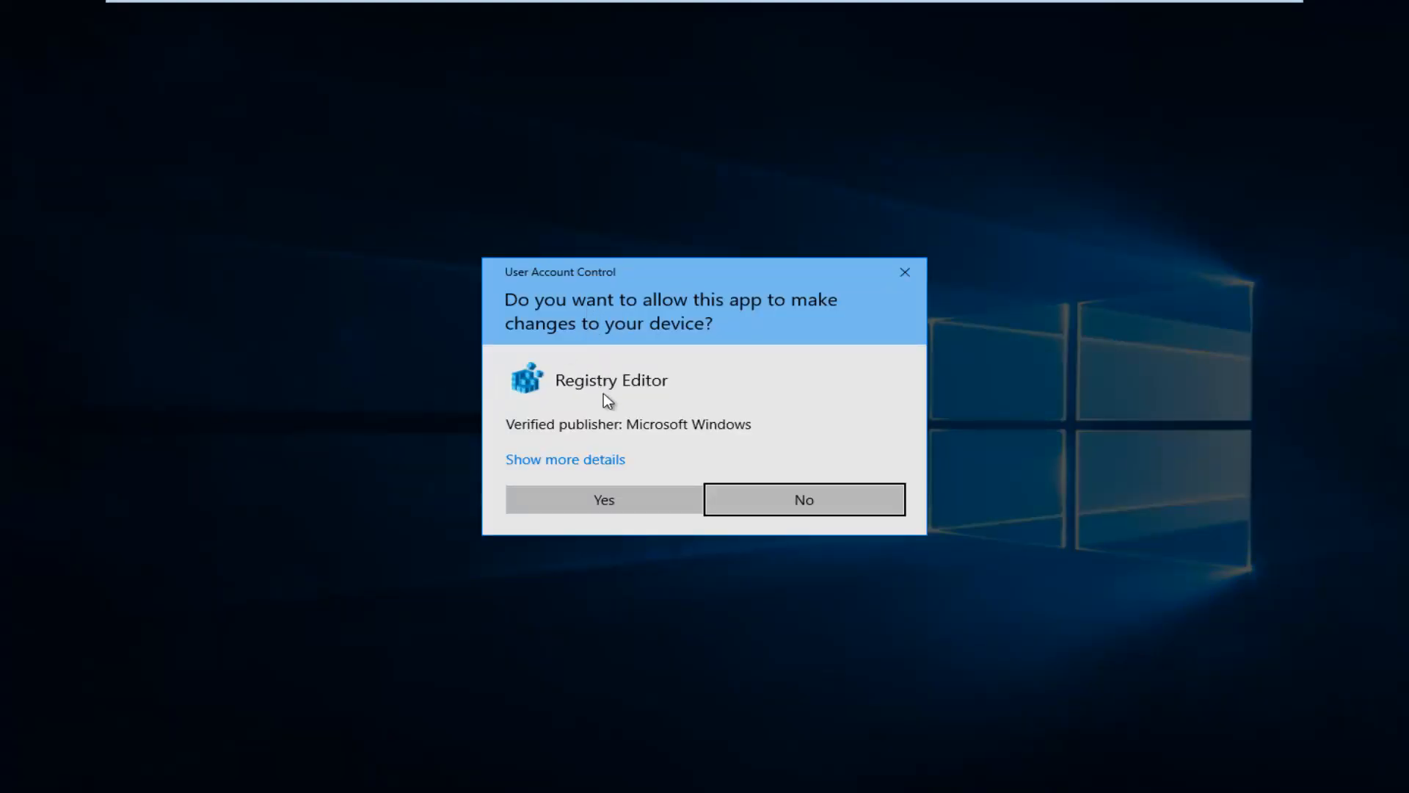
left_click(603, 501)
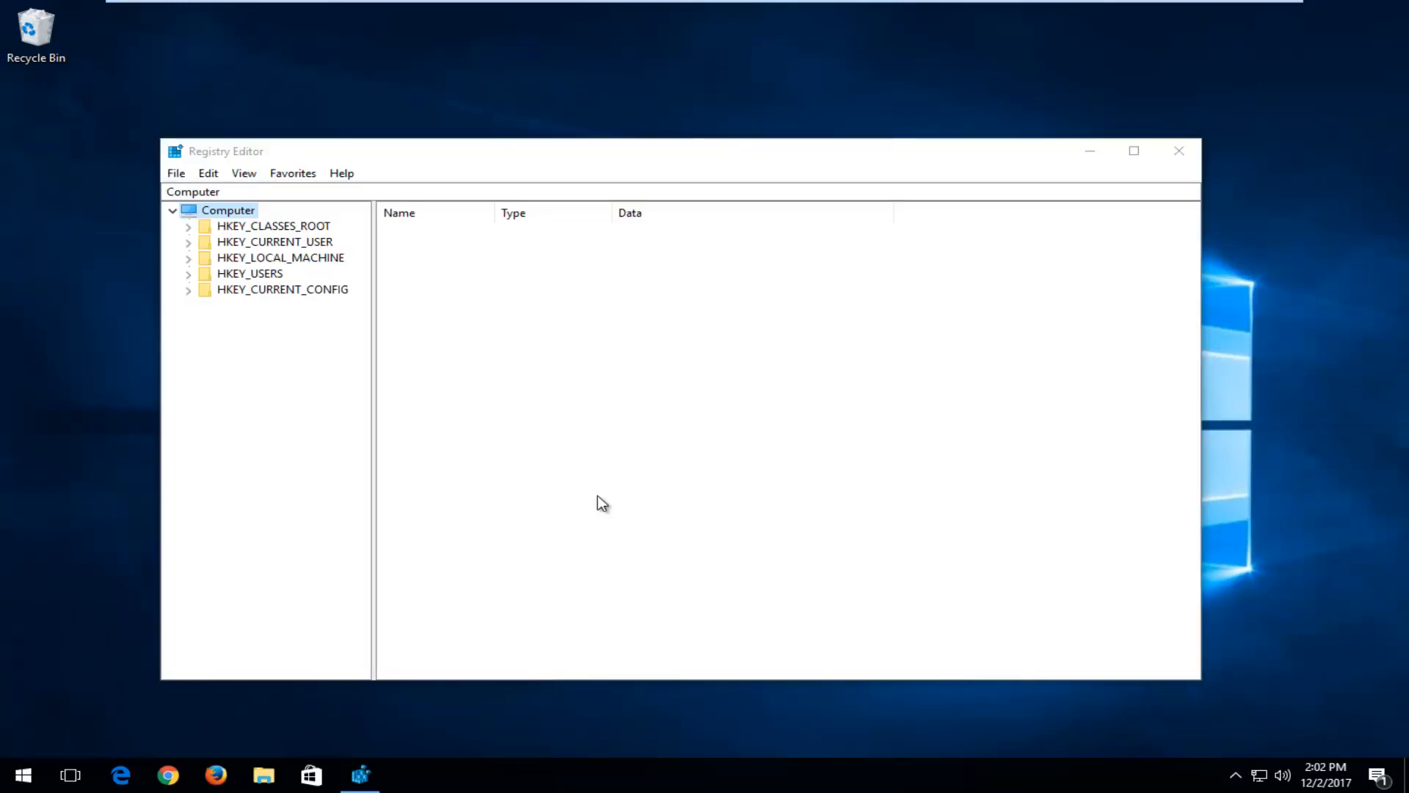
left_click_drag(800, 154, 771, 87)
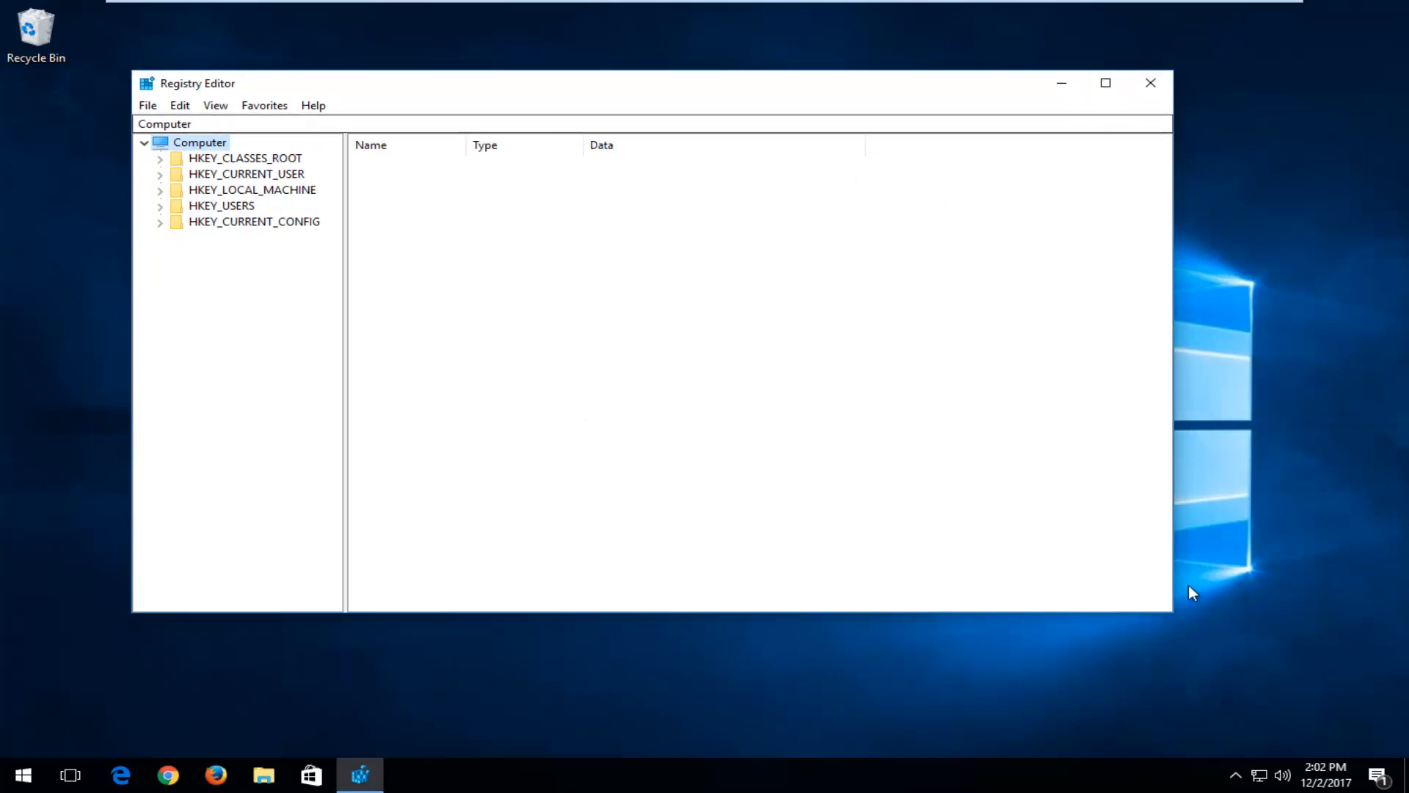
left_click_drag(1175, 615, 1304, 705)
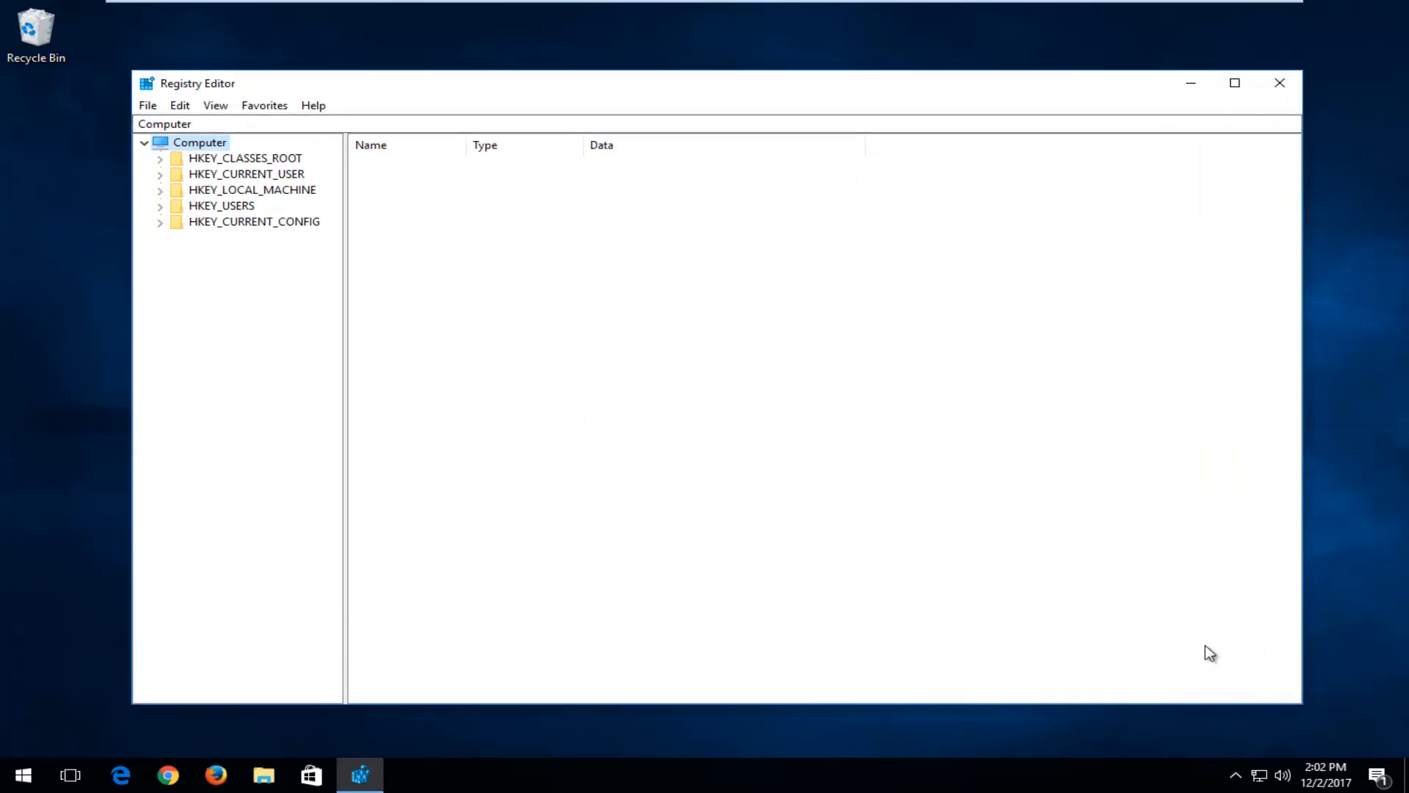
Step: Expand the registry tree down to HKEY_LOCAL_MACHINE\SOFTWARE\Microsoft and widen the key tree so long key names fit
left_click(262, 160)
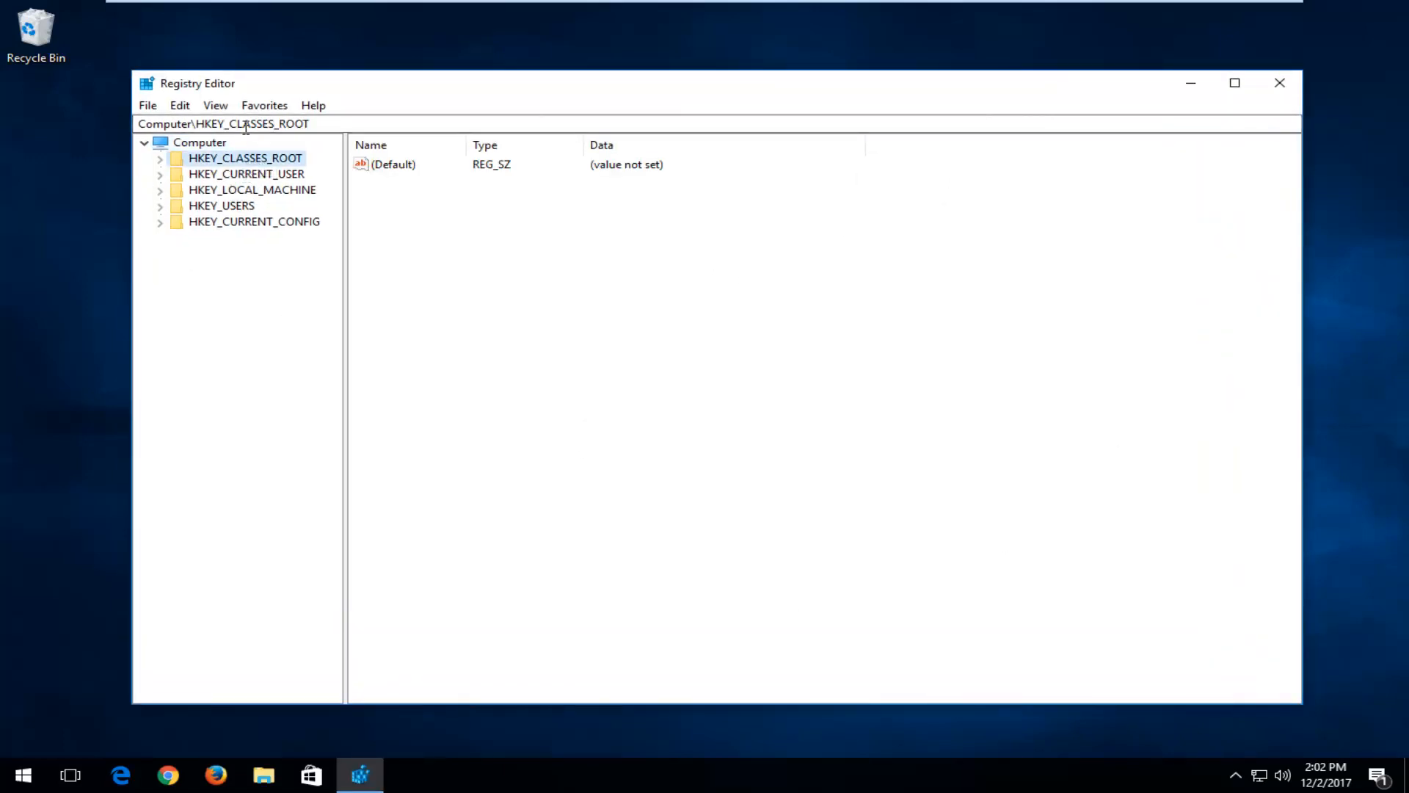
left_click_drag(244, 123, 251, 124)
left_click(232, 160)
left_click(177, 191)
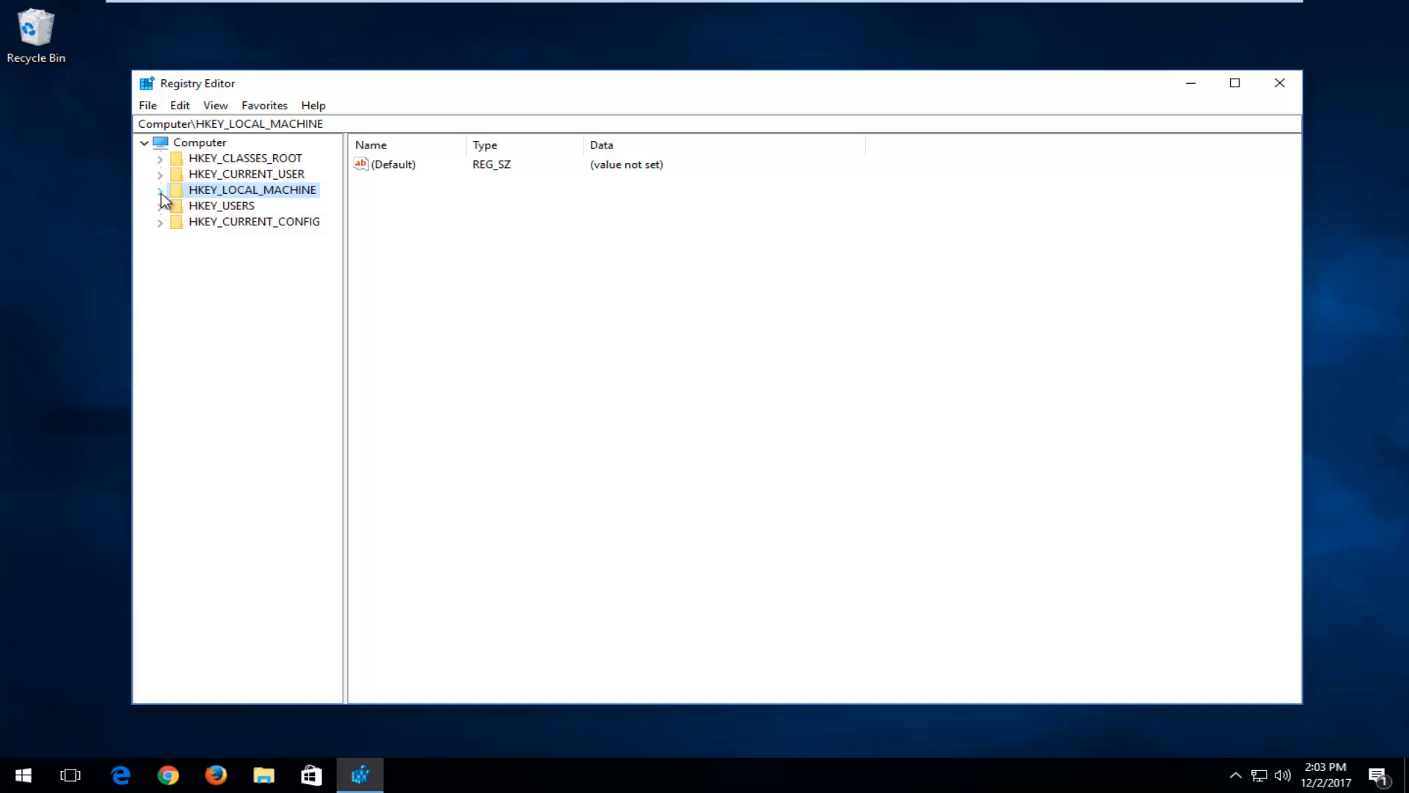
left_click(160, 193)
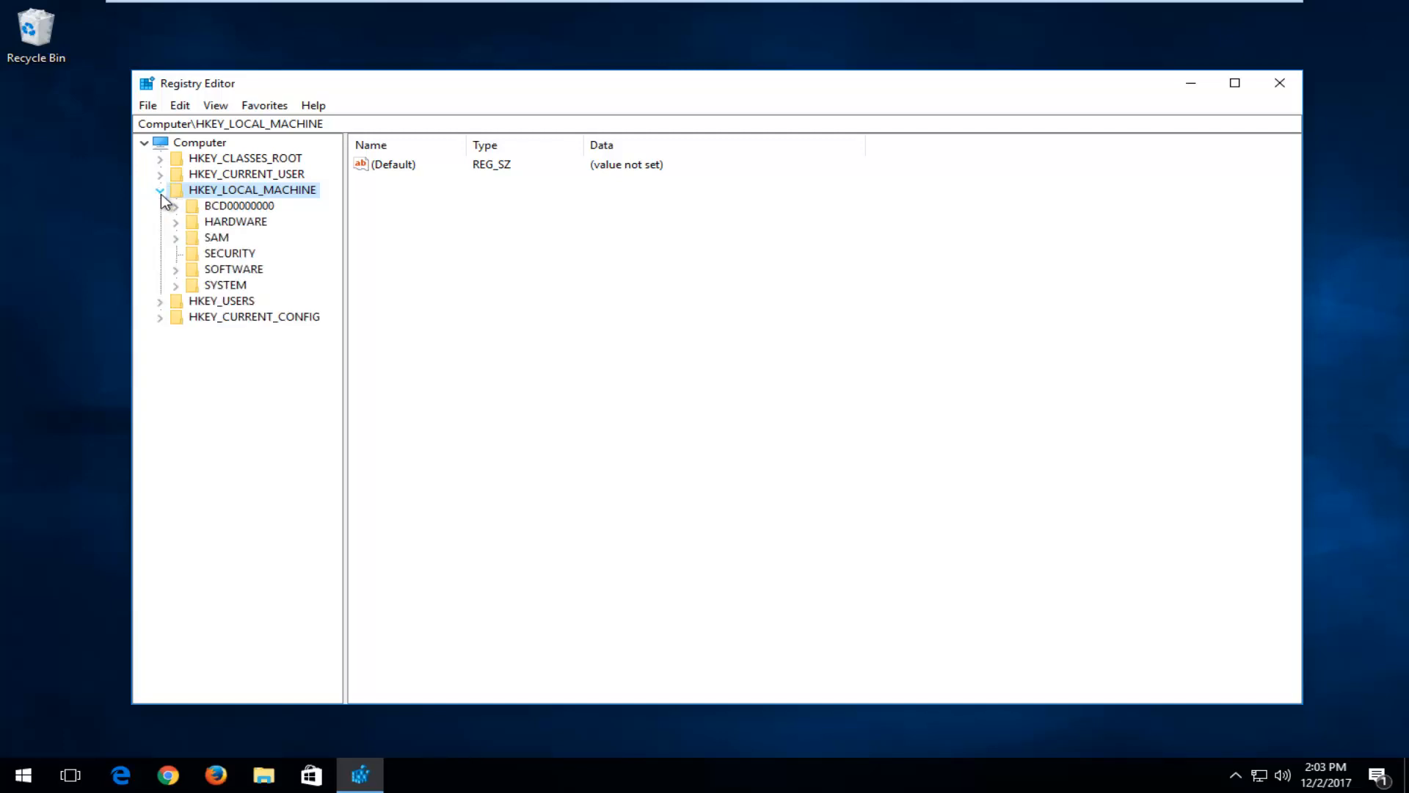
left_click(182, 268)
left_click(174, 269)
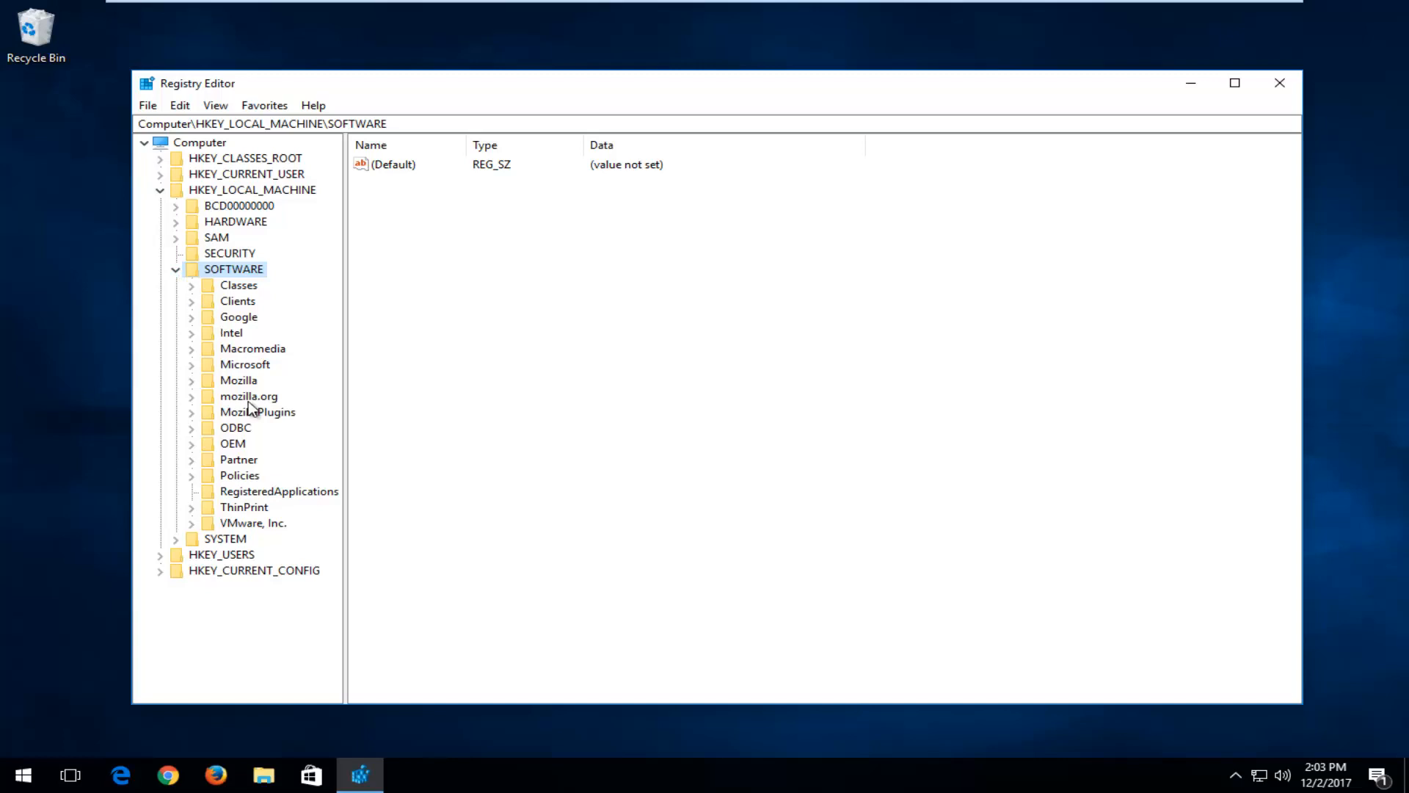
left_click(218, 365)
left_click(190, 364)
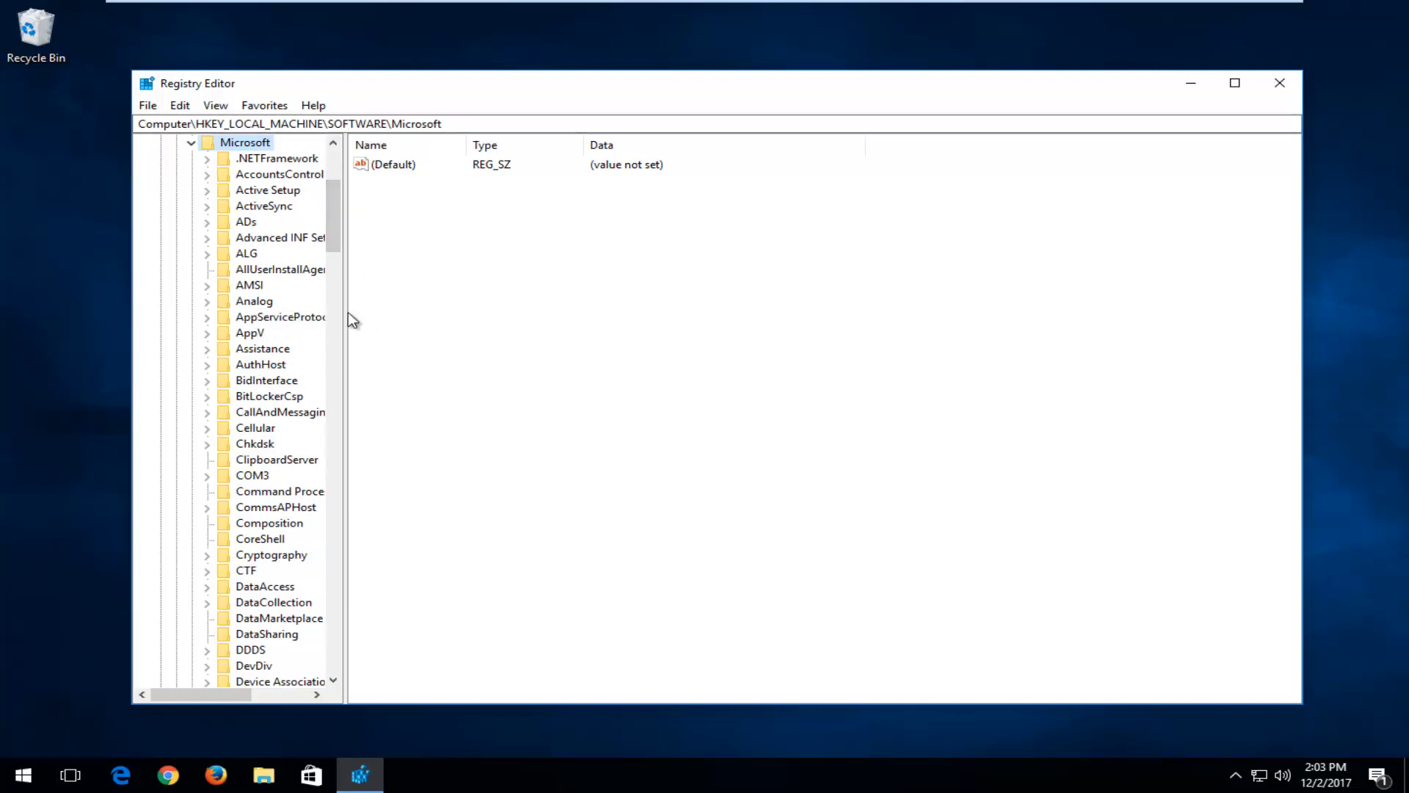
left_click_drag(344, 311, 477, 302)
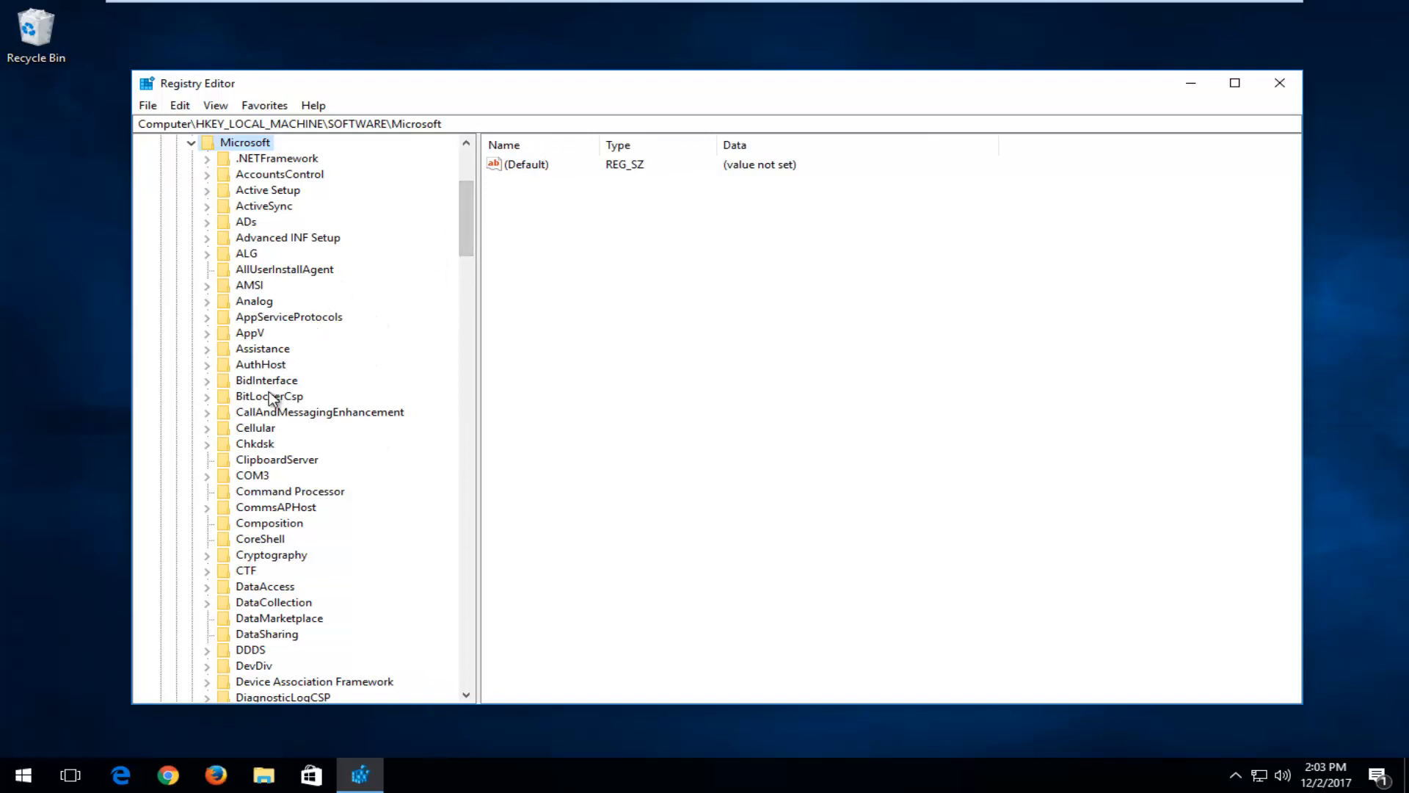
Step: Expand the Windows NT key under Microsoft and its CurrentVersion subkey
left_click(263, 460)
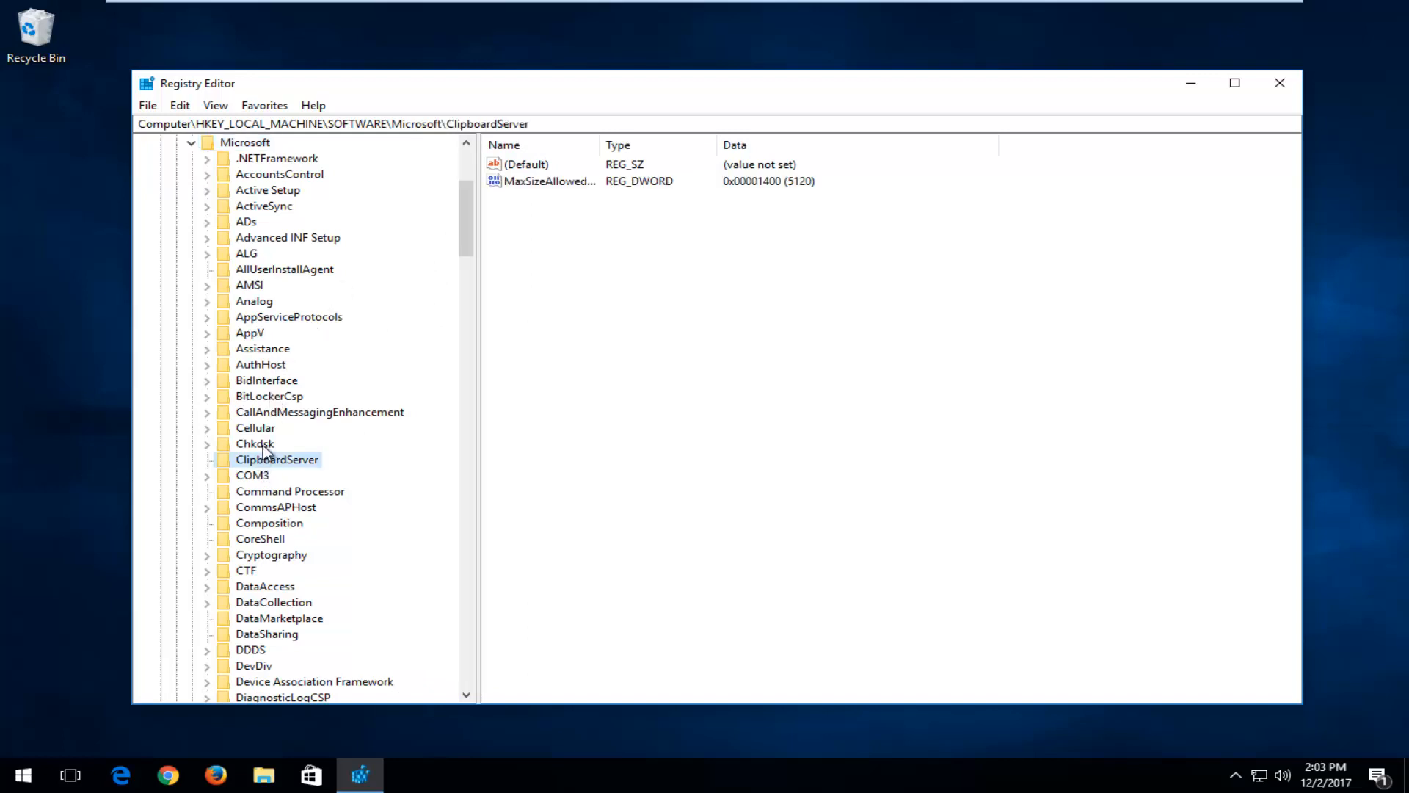
scroll(264, 451, "down", 20)
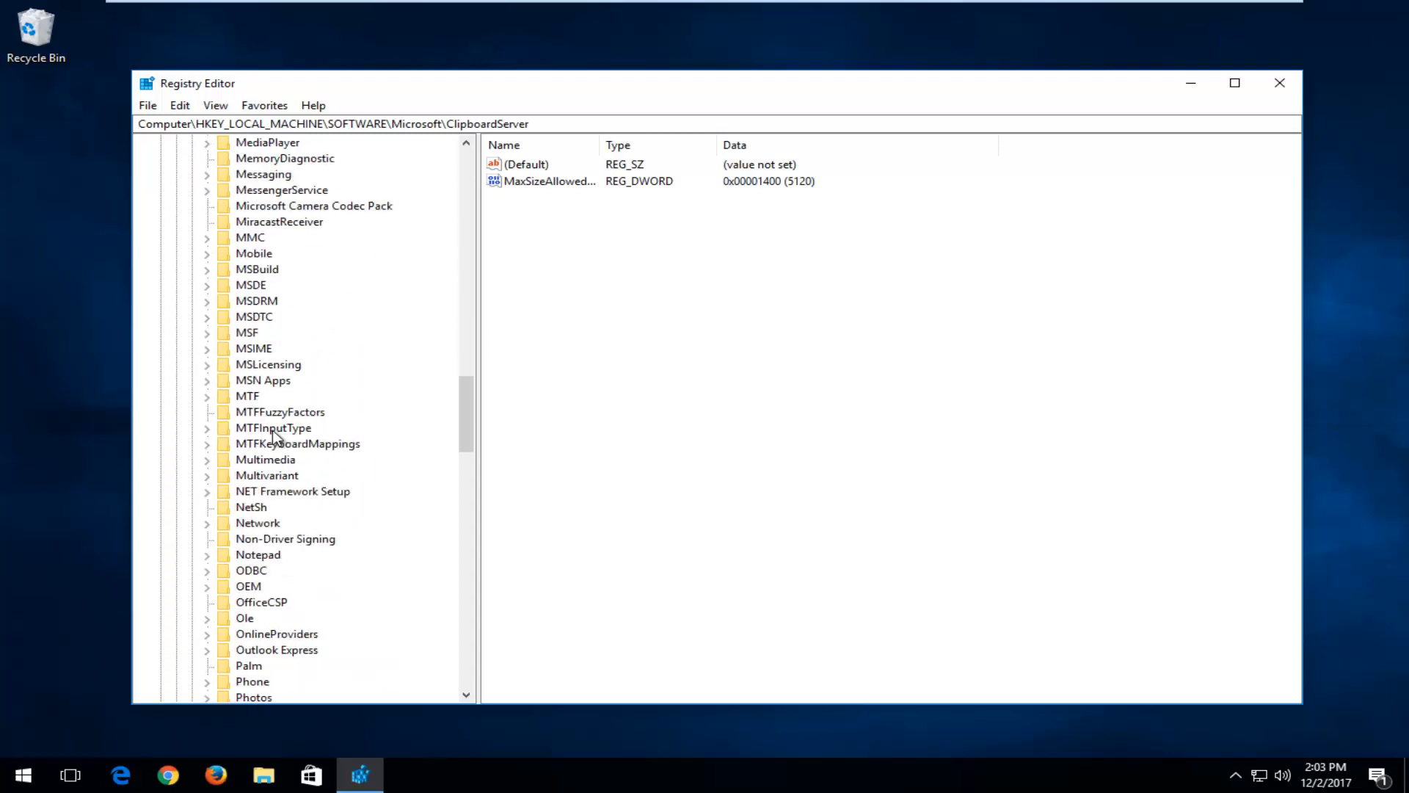
scroll(273, 437, "down", 20)
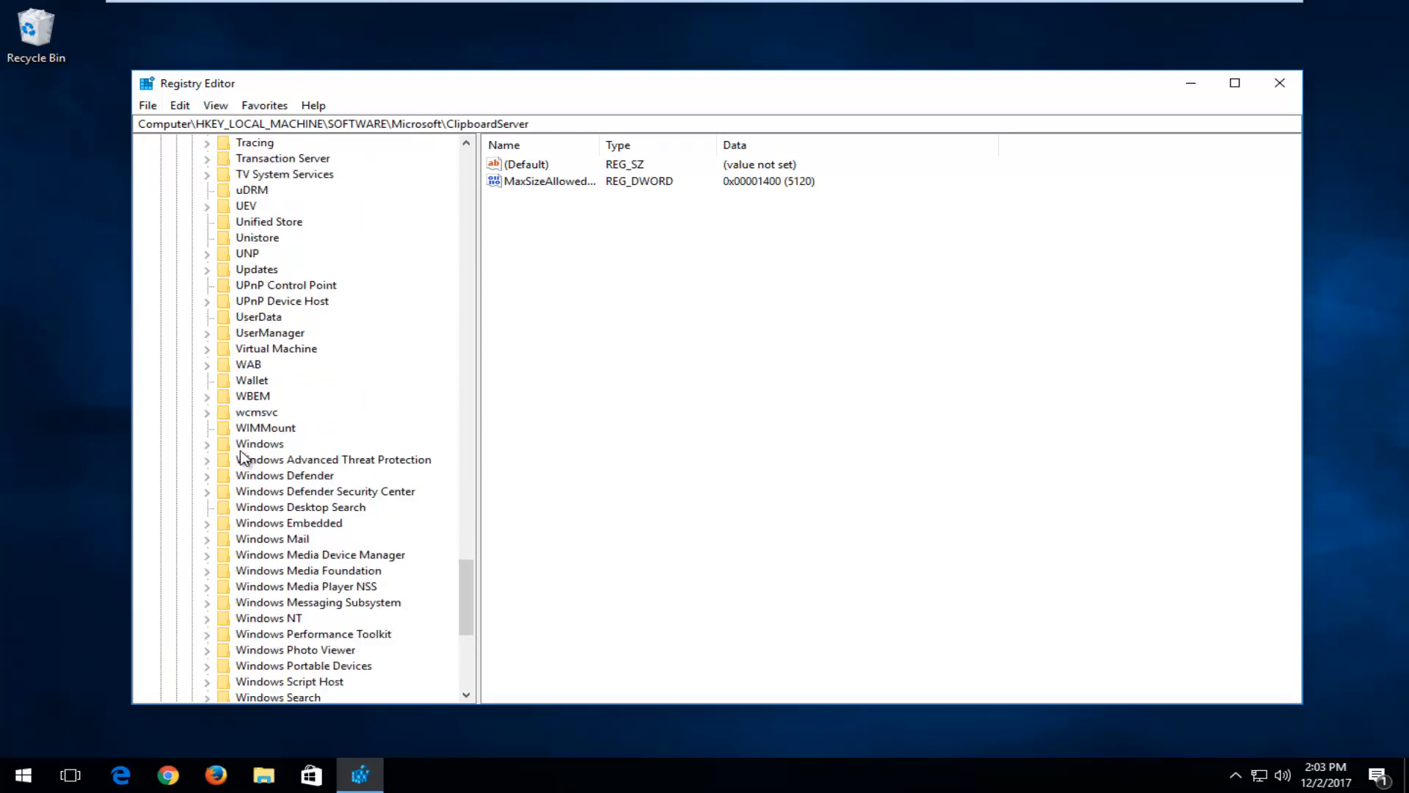
scroll(242, 514, "down", 1)
left_click(246, 571)
scroll(205, 543, "down", 1)
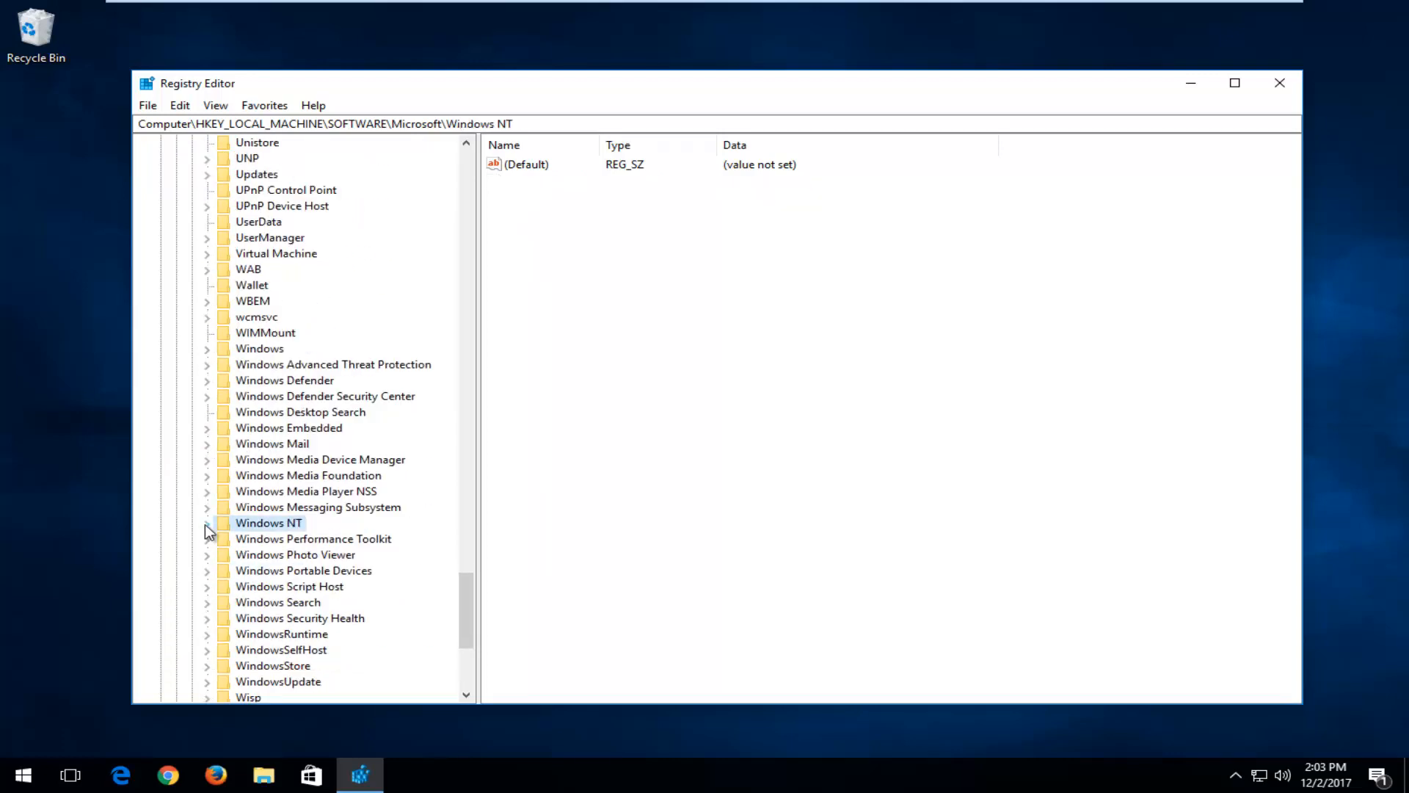
left_click(206, 523)
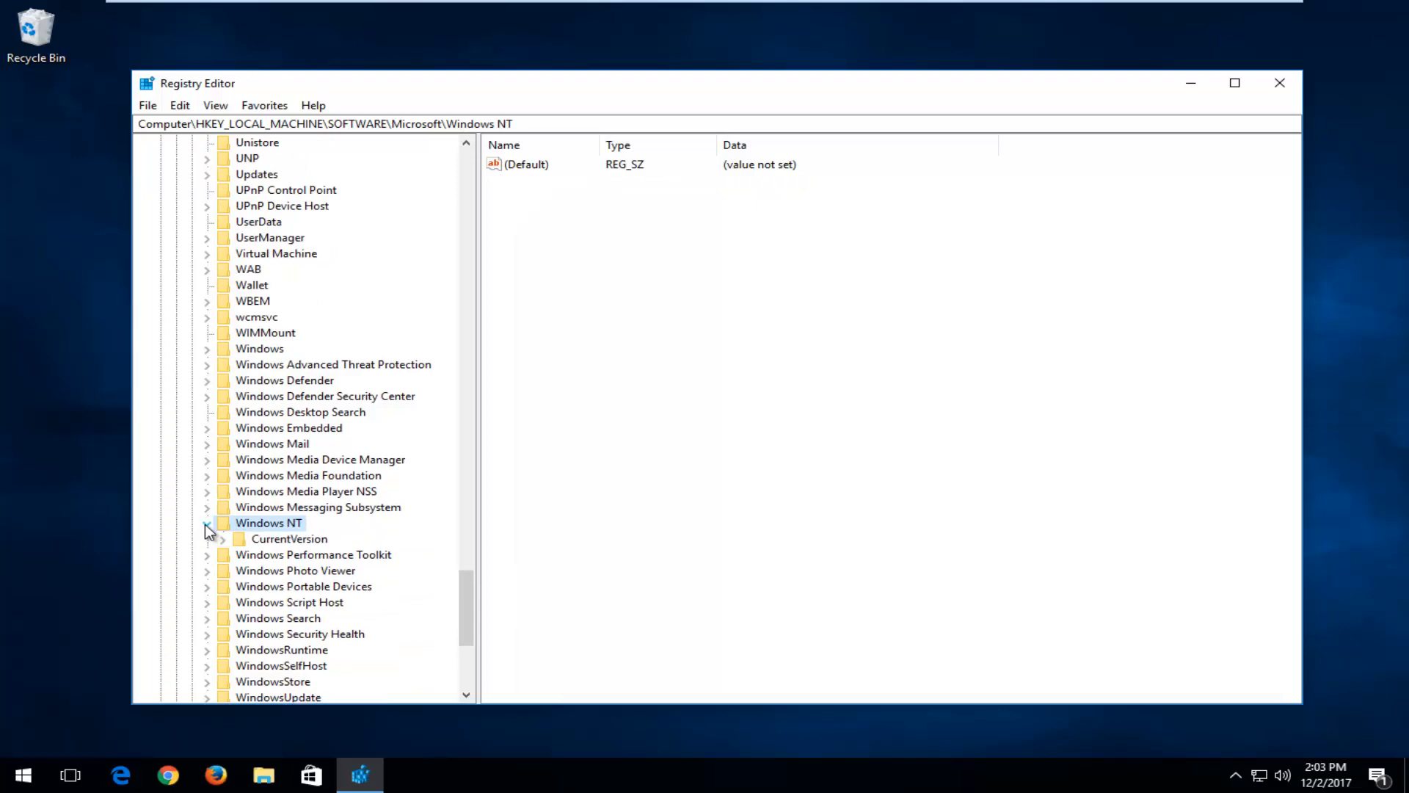
left_click(223, 540)
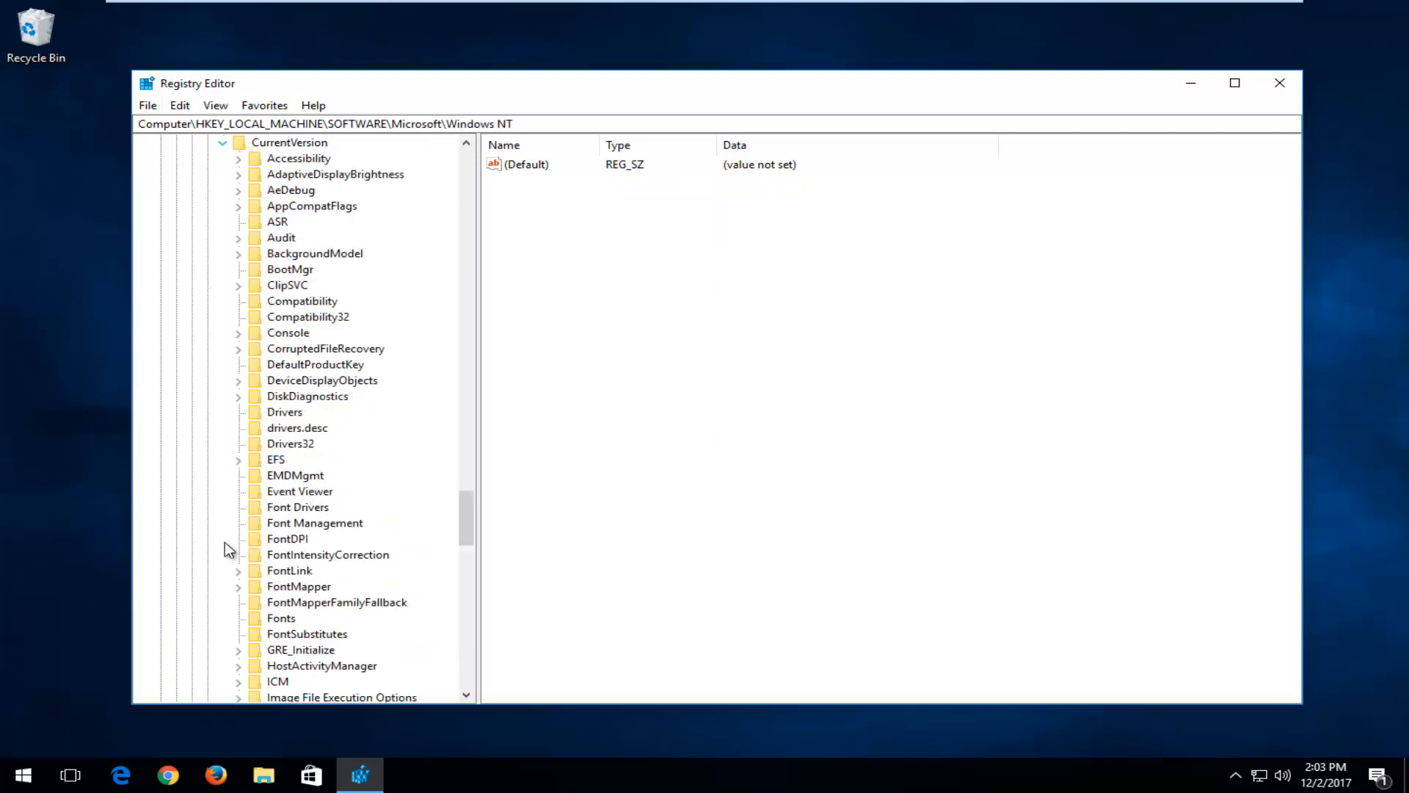
Step: Open the Multimedia\SystemProfile key under CurrentVersion and widen the Name column to show full value names
scroll(368, 499, "down", 7)
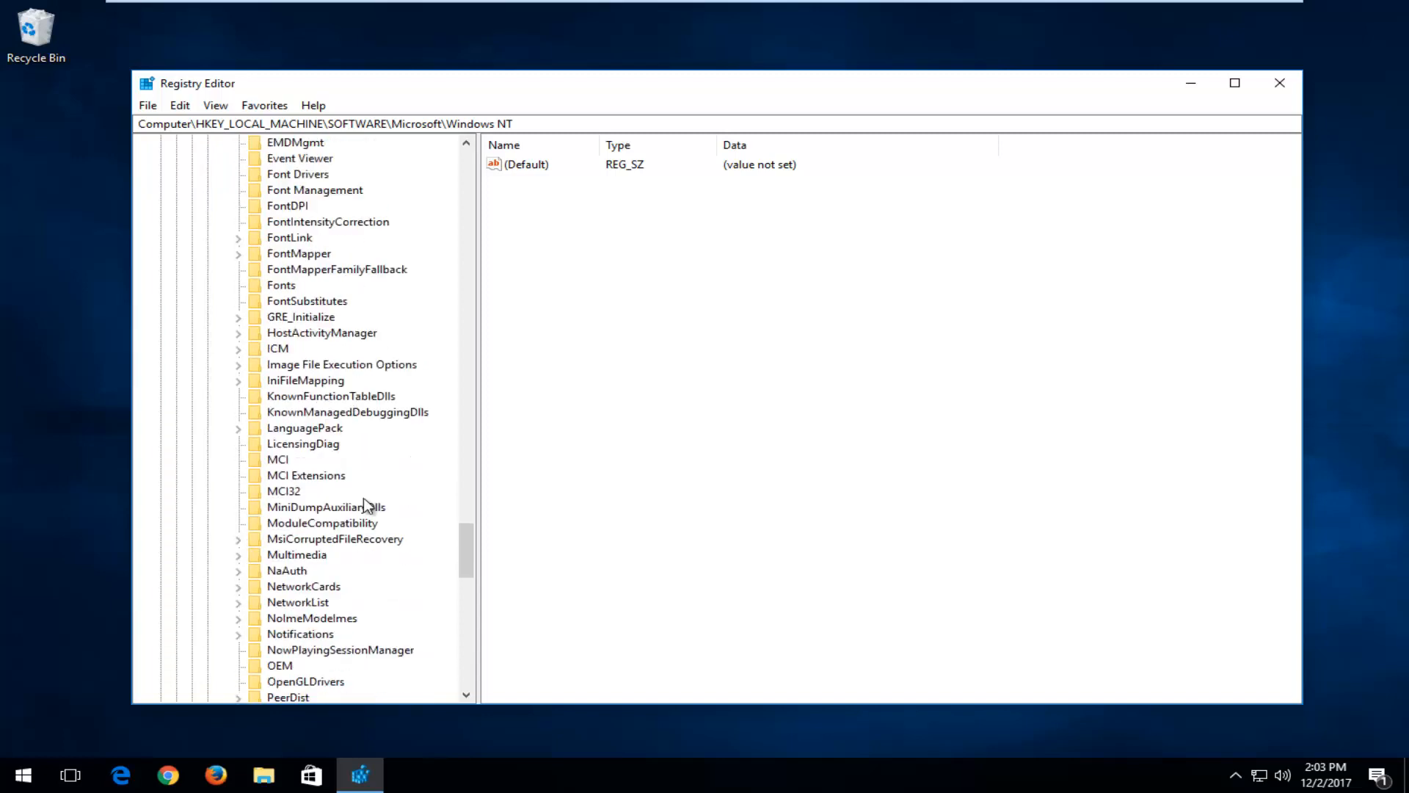
scroll(365, 505, "down", 1)
left_click(293, 508)
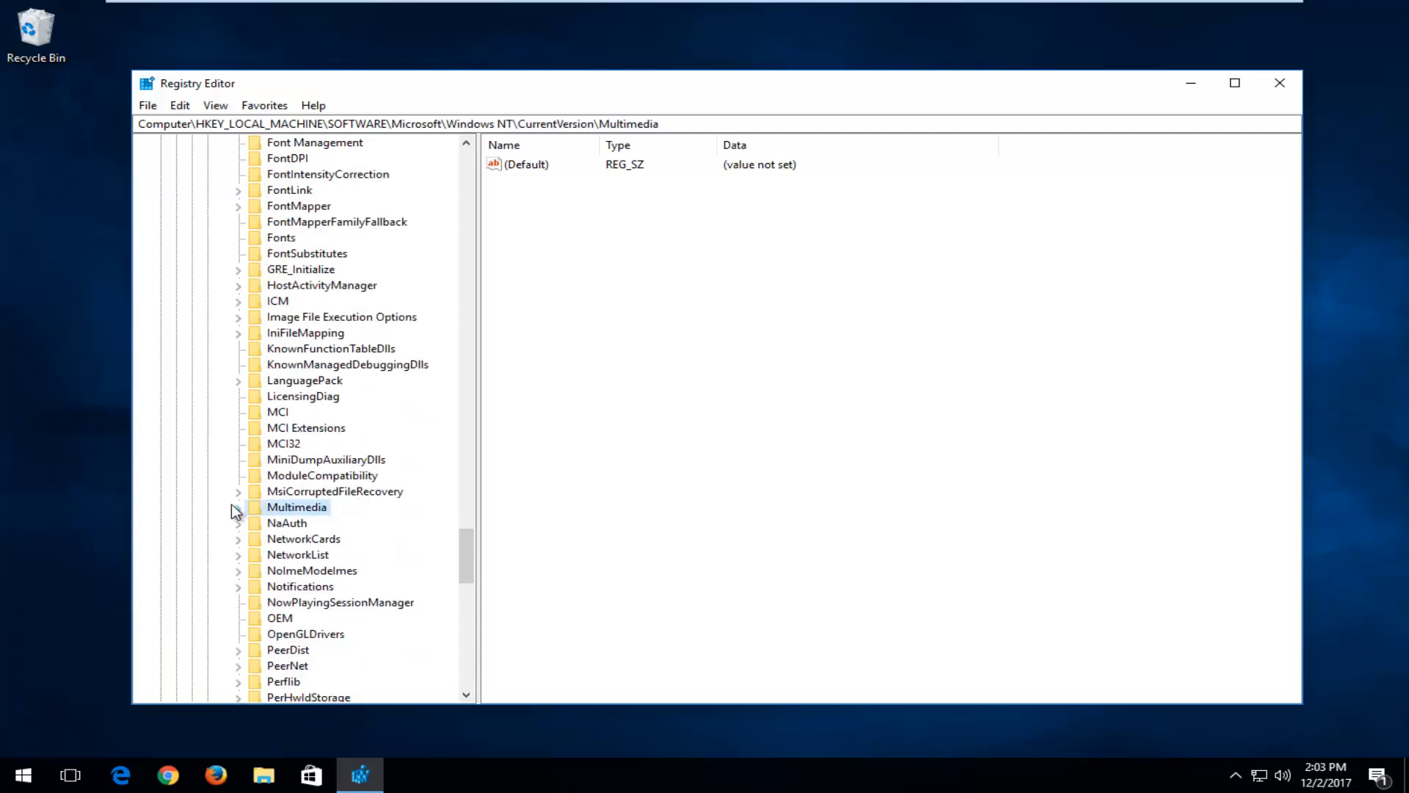
left_click(235, 512)
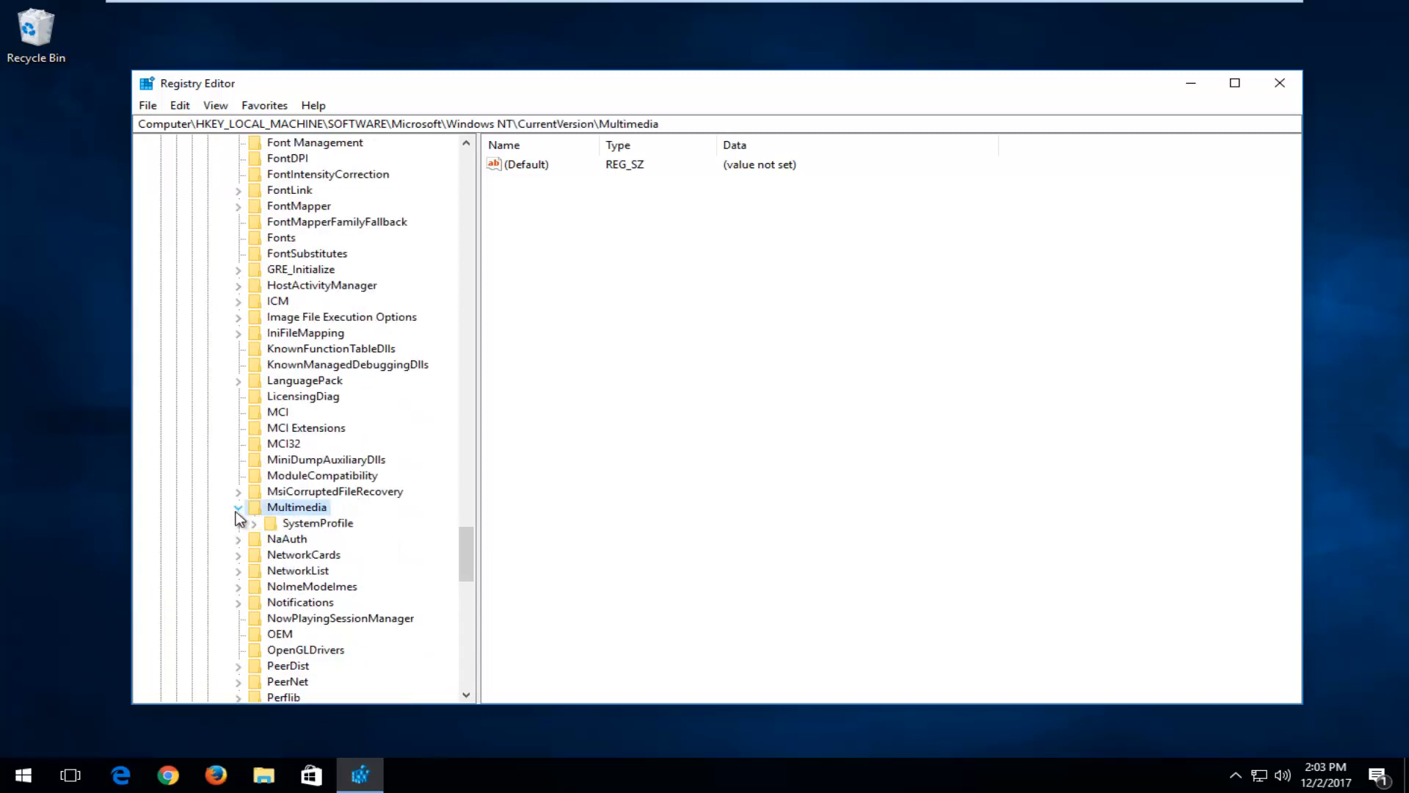
left_click(301, 525)
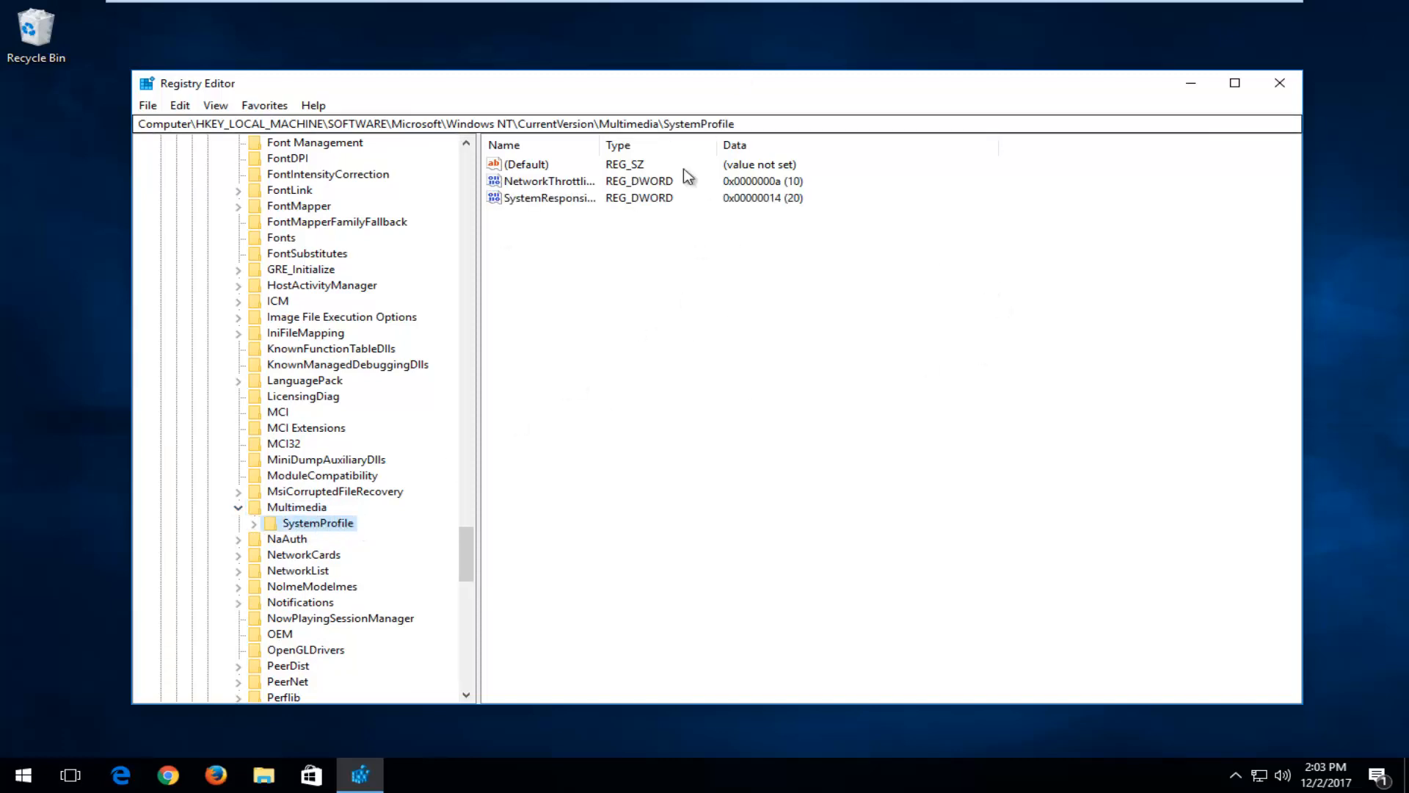
left_click_drag(600, 143, 717, 141)
left_click(874, 283)
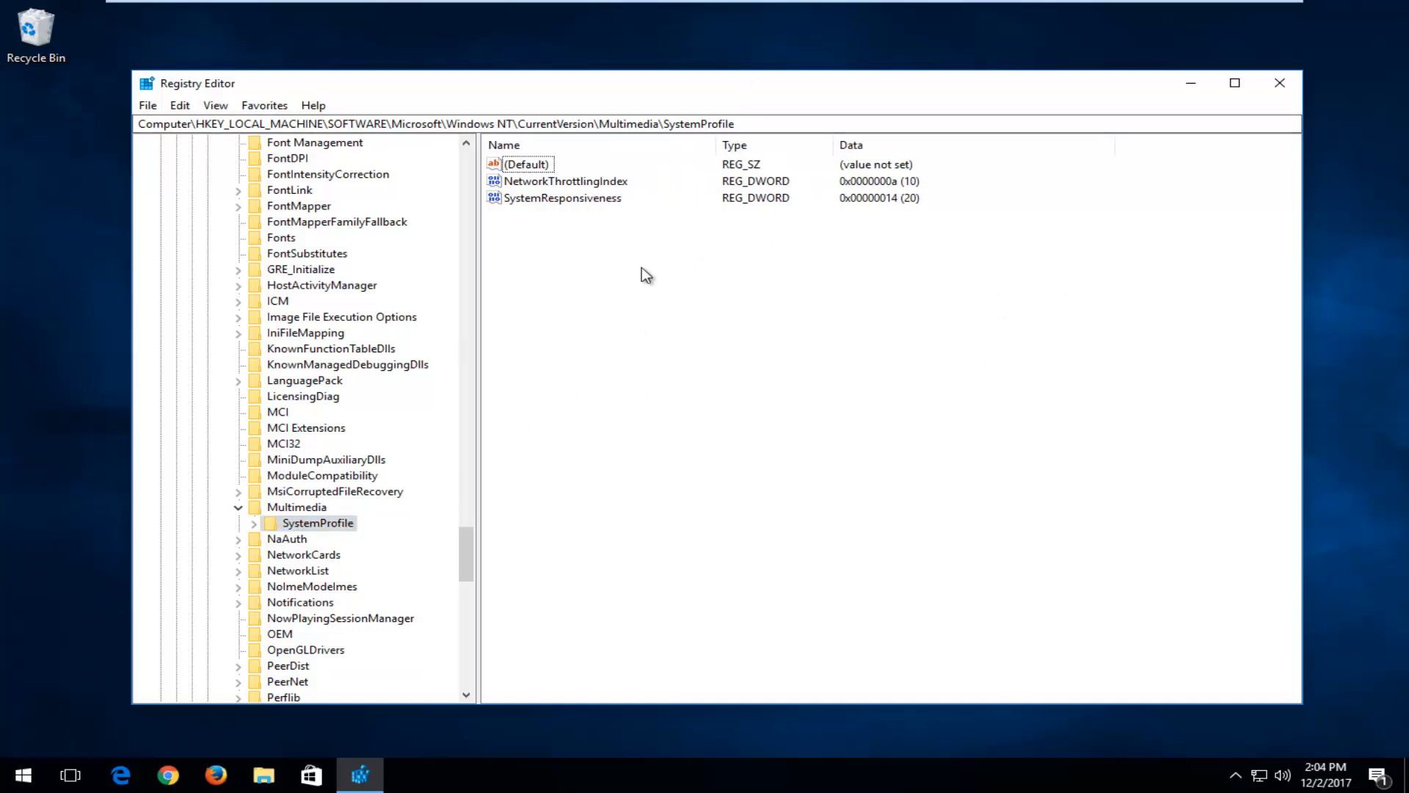
Step: Set the NetworkThrottlingIndex DWORD in SystemProfile to hexadecimal FFFFFFFF and save it
left_click(530, 184)
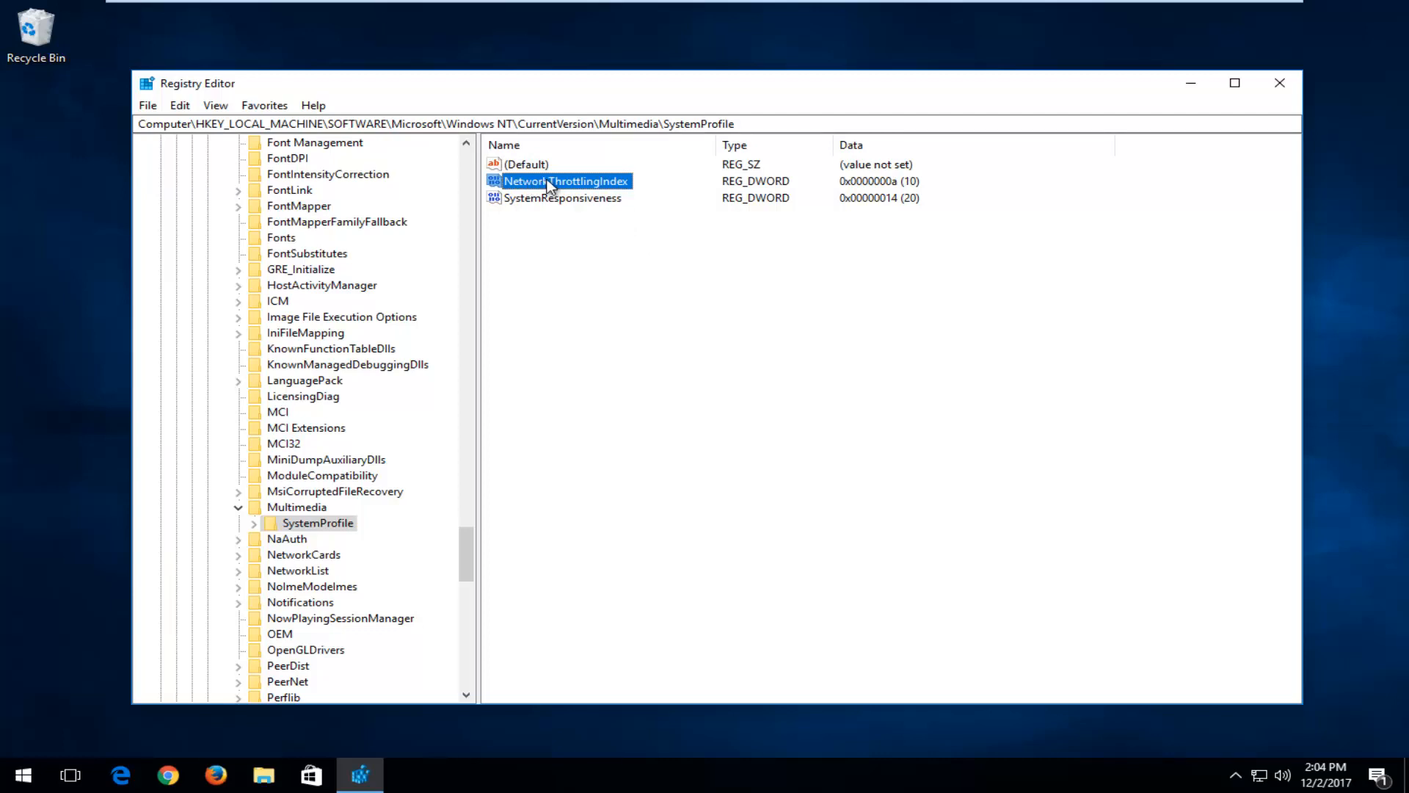
double_click(550, 185)
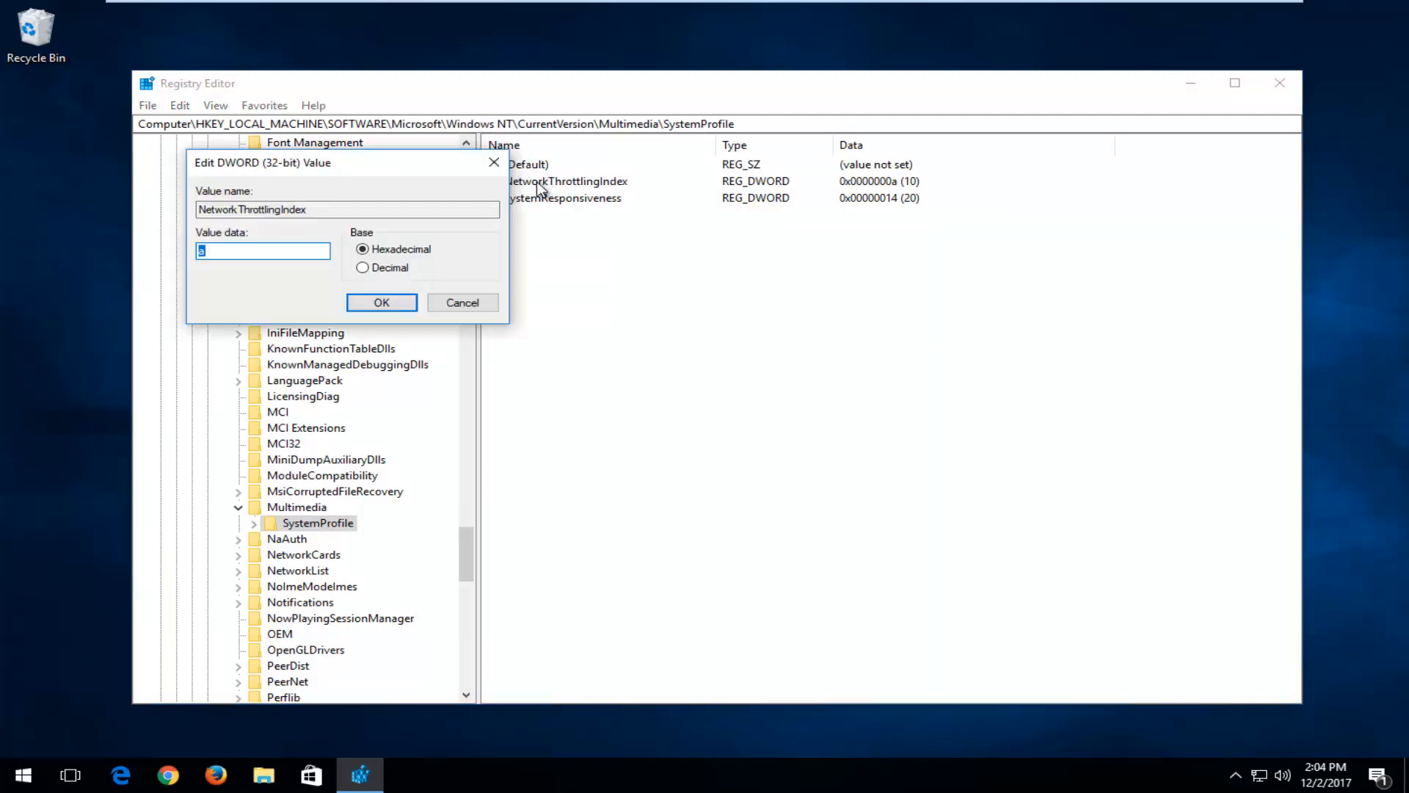
left_click_drag(339, 167, 815, 240)
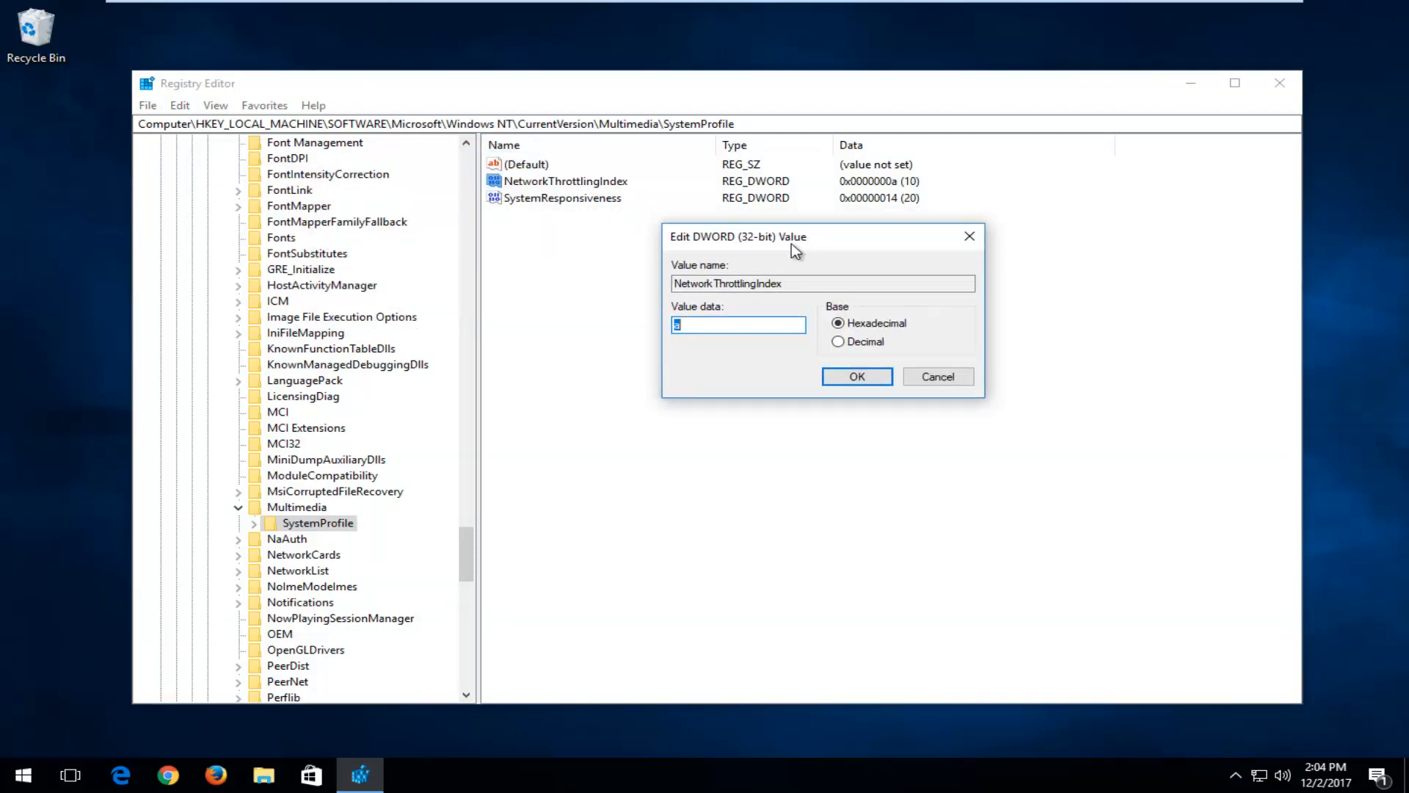
type("FF")
key("BackSpace")
key("BackSpace")
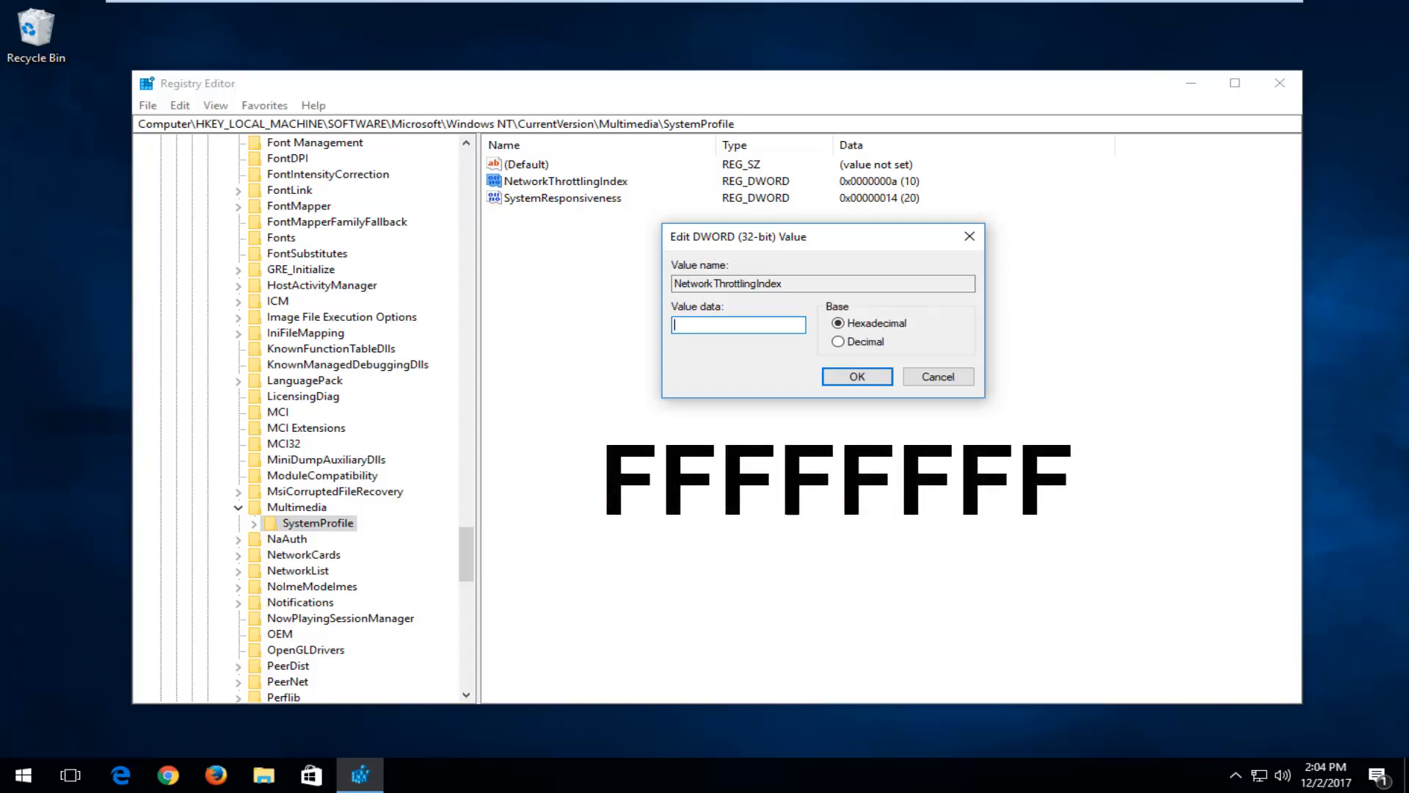
type("FFFFFFFF")
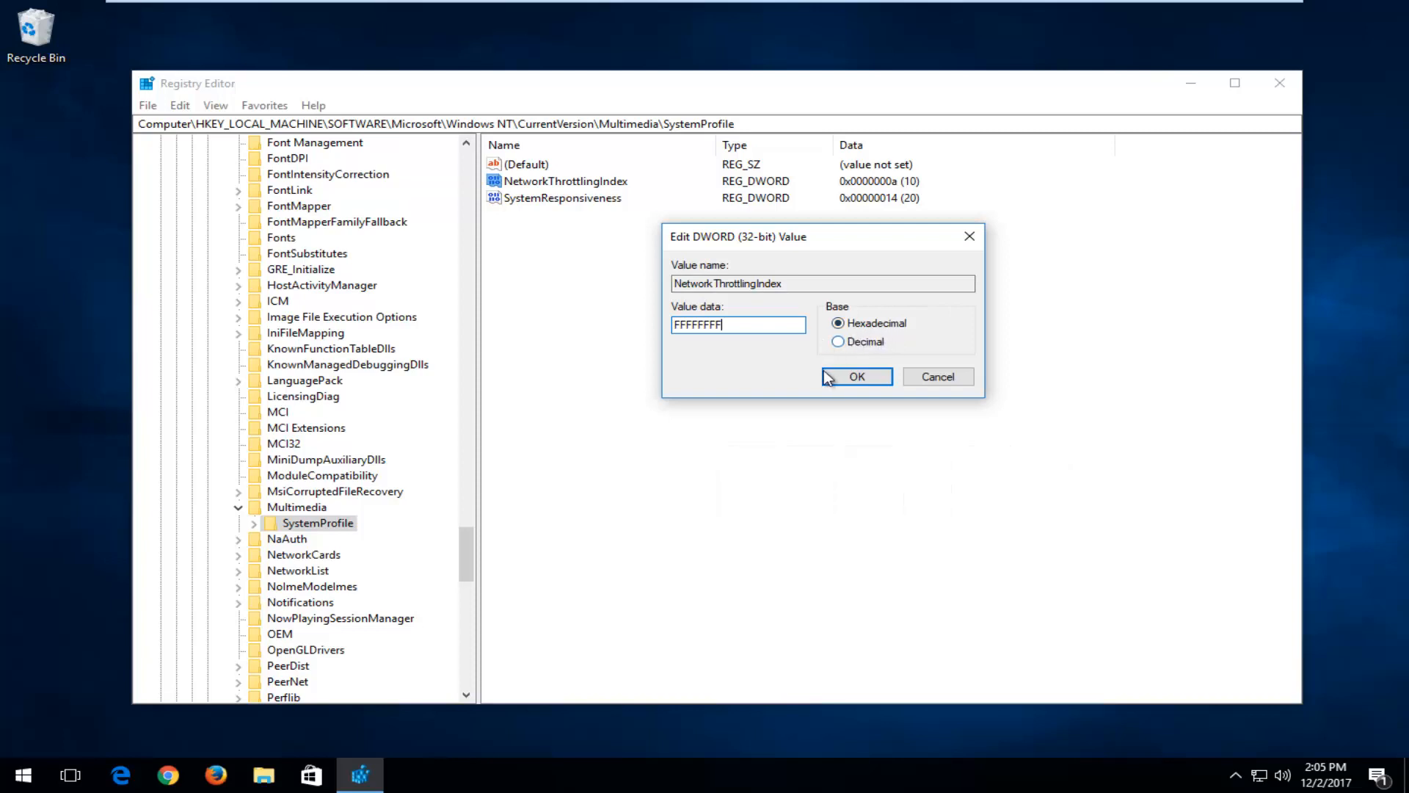
left_click(849, 377)
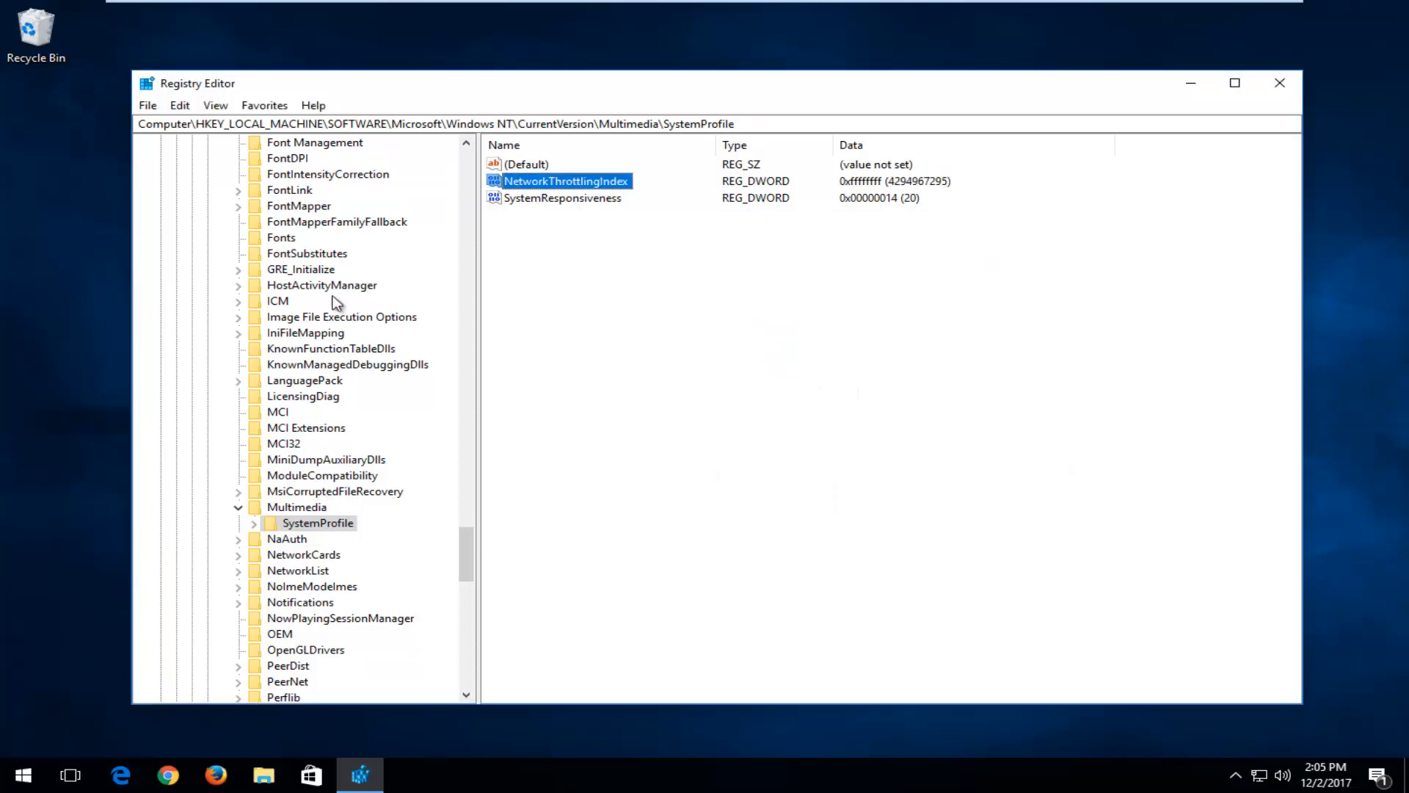
Step: Collapse the Multimedia, Microsoft and SOFTWARE branches, leaving HKEY_LOCAL_MACHINE expanded to its first-level keys only
left_click(239, 507)
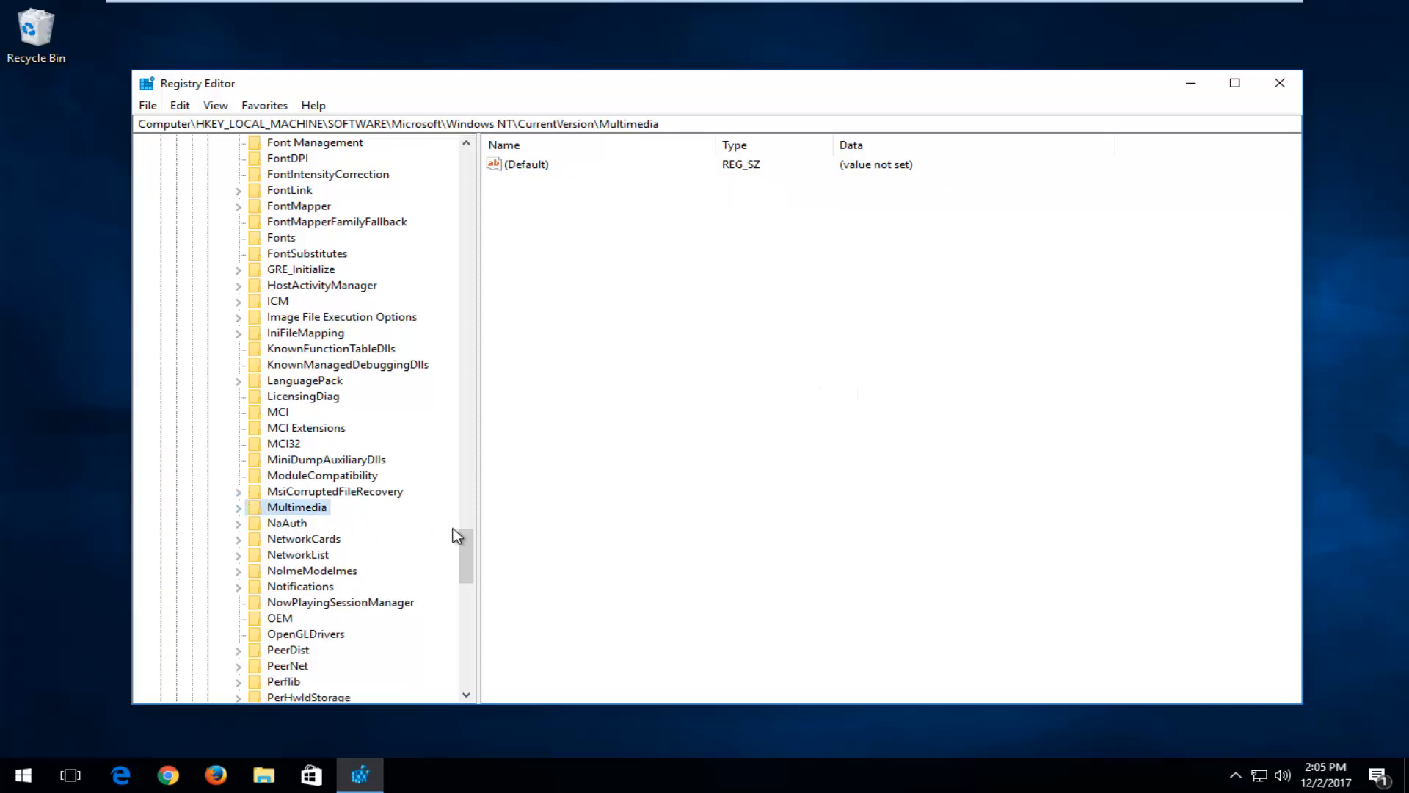
left_click_drag(470, 544, 469, 169)
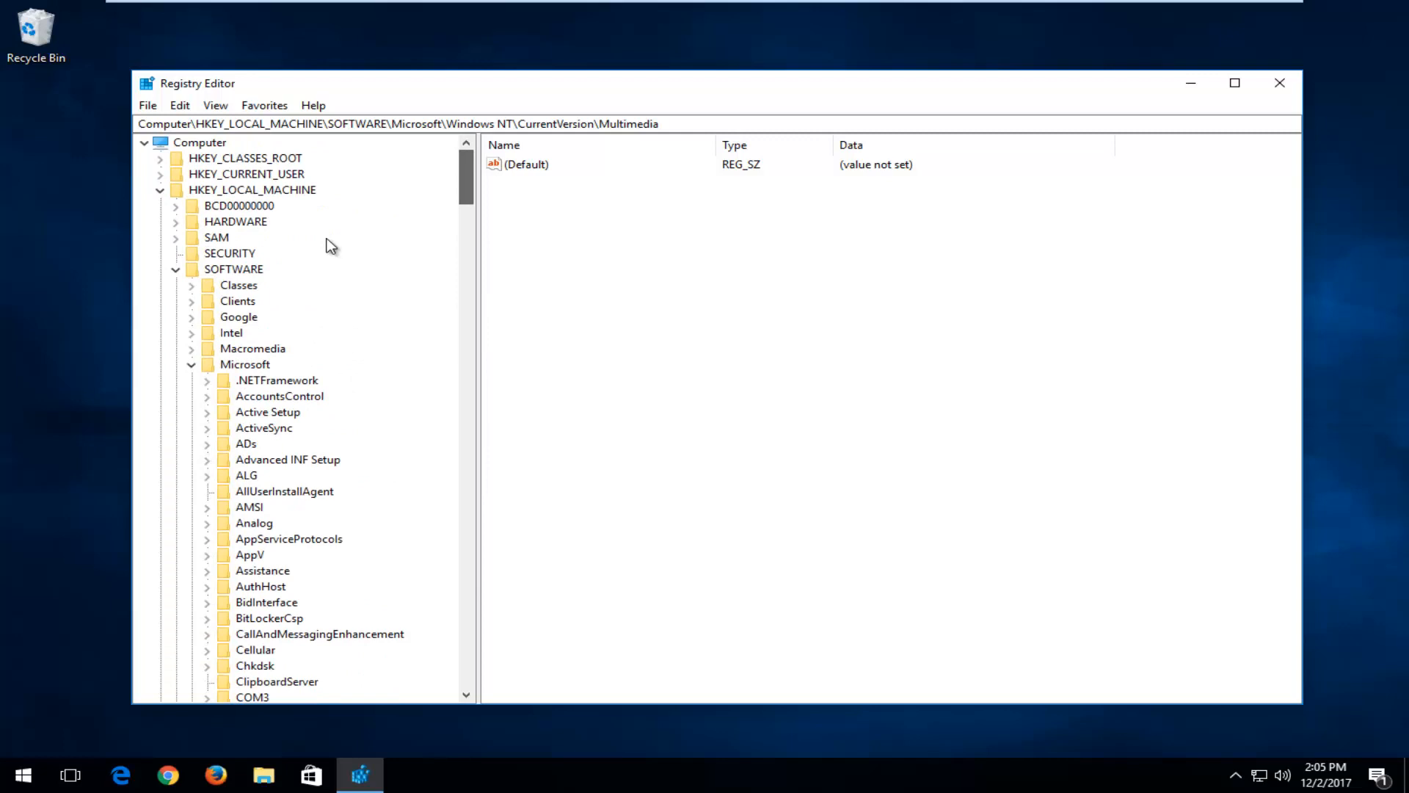
left_click(192, 365)
left_click(175, 269)
left_click(160, 190)
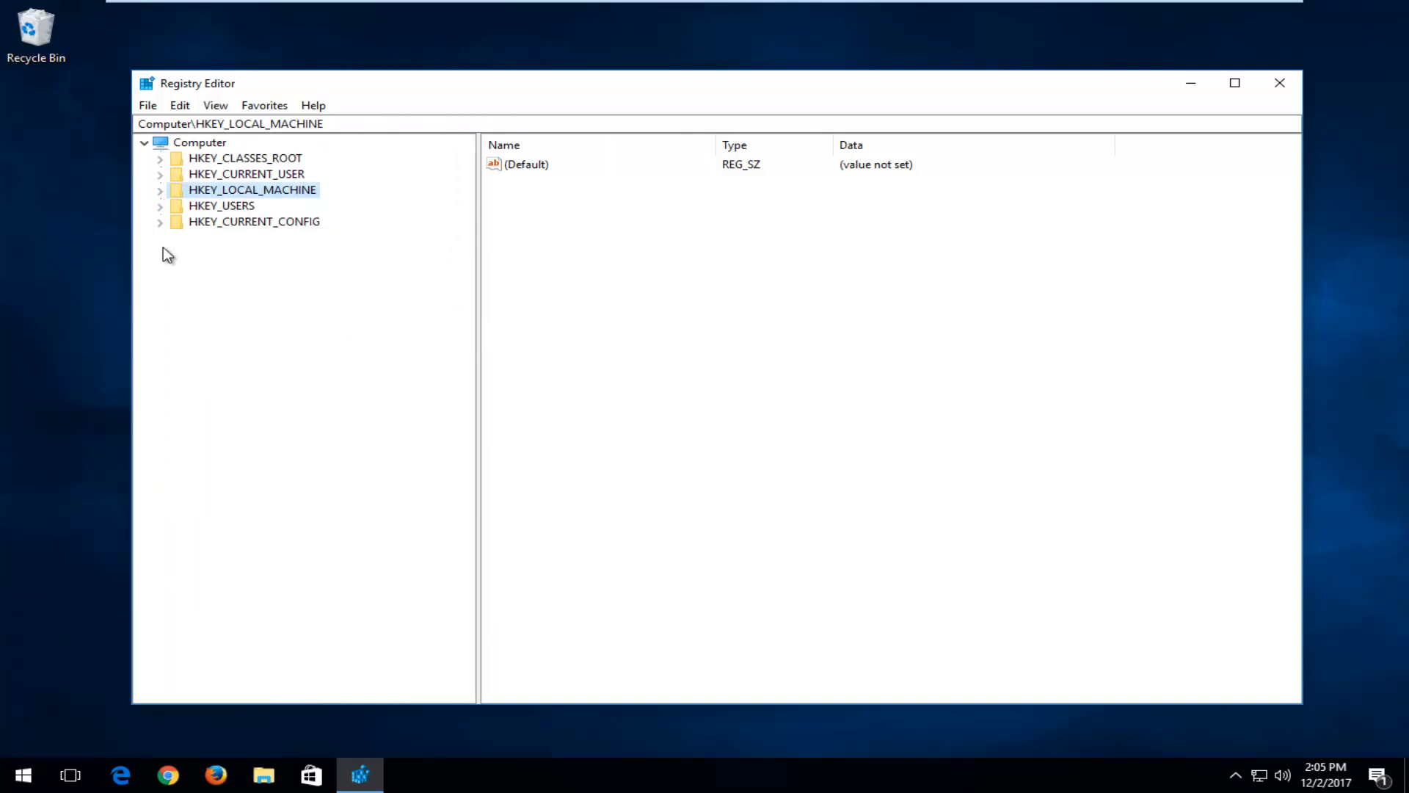
left_click(159, 190)
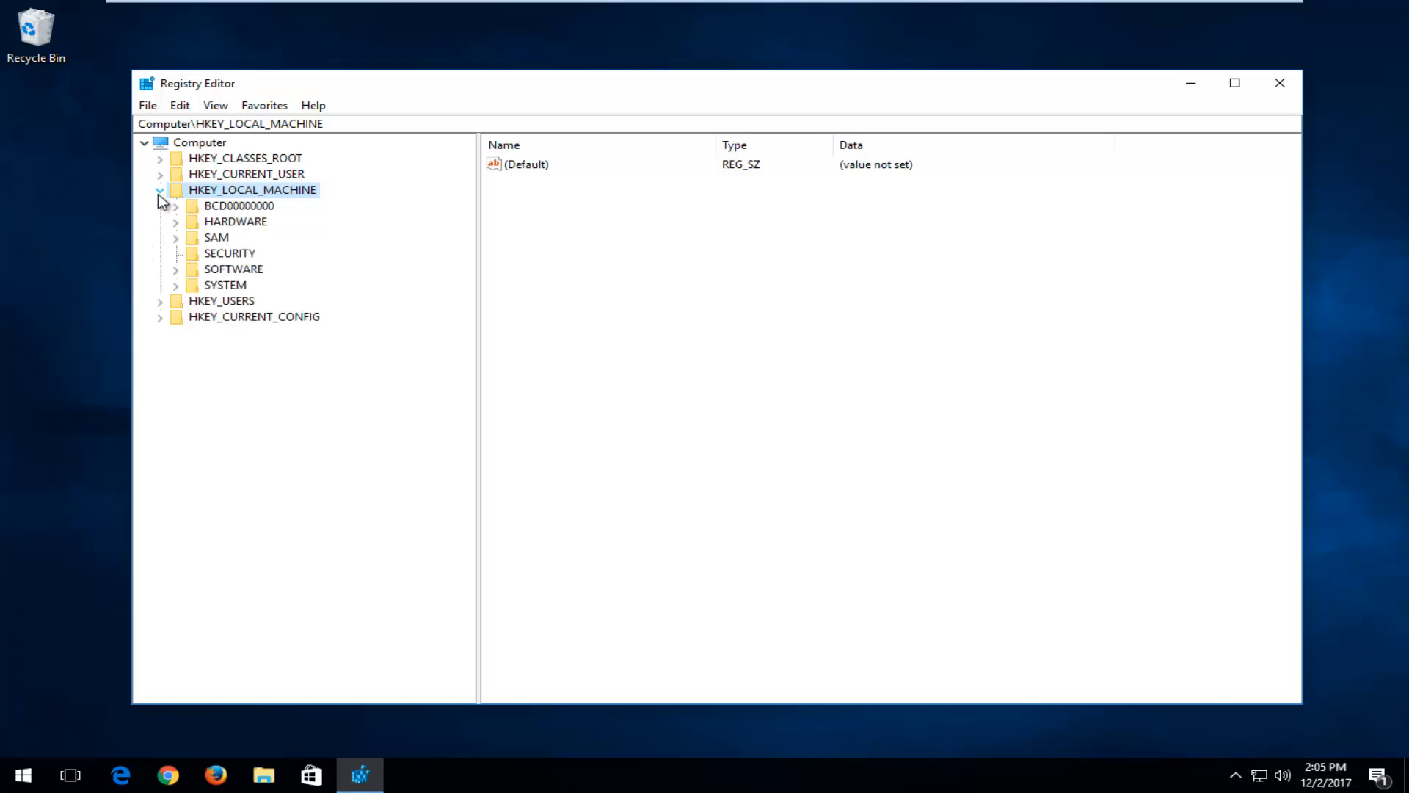
Step: Expand the SYSTEM key under HKEY_LOCAL_MACHINE, down through CurrentControlSet to its Services subkey
left_click(176, 286)
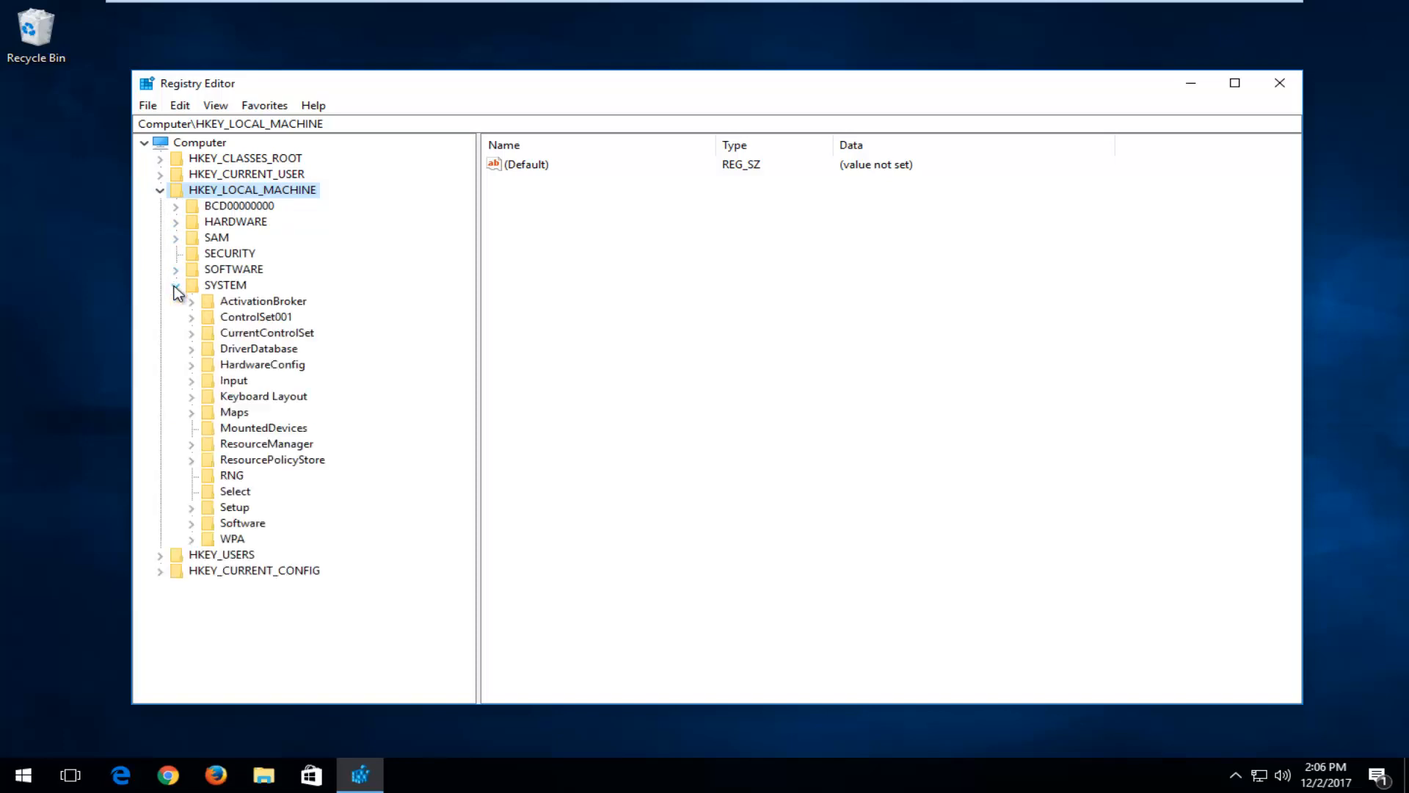
left_click(192, 333)
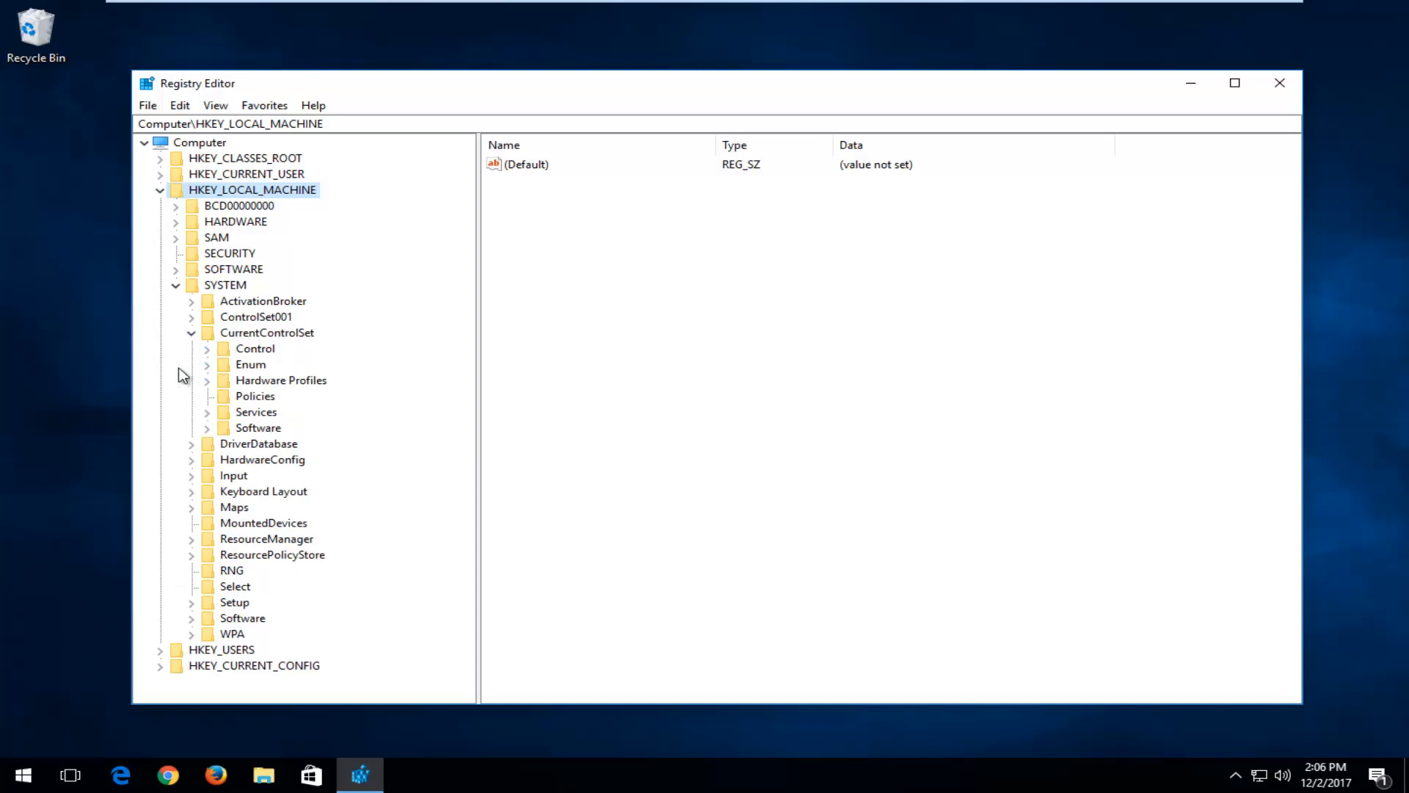
left_click(208, 414)
Step: Find the Tcpip key under Services, select it and expand its subkeys
scroll(228, 374, "down", 20)
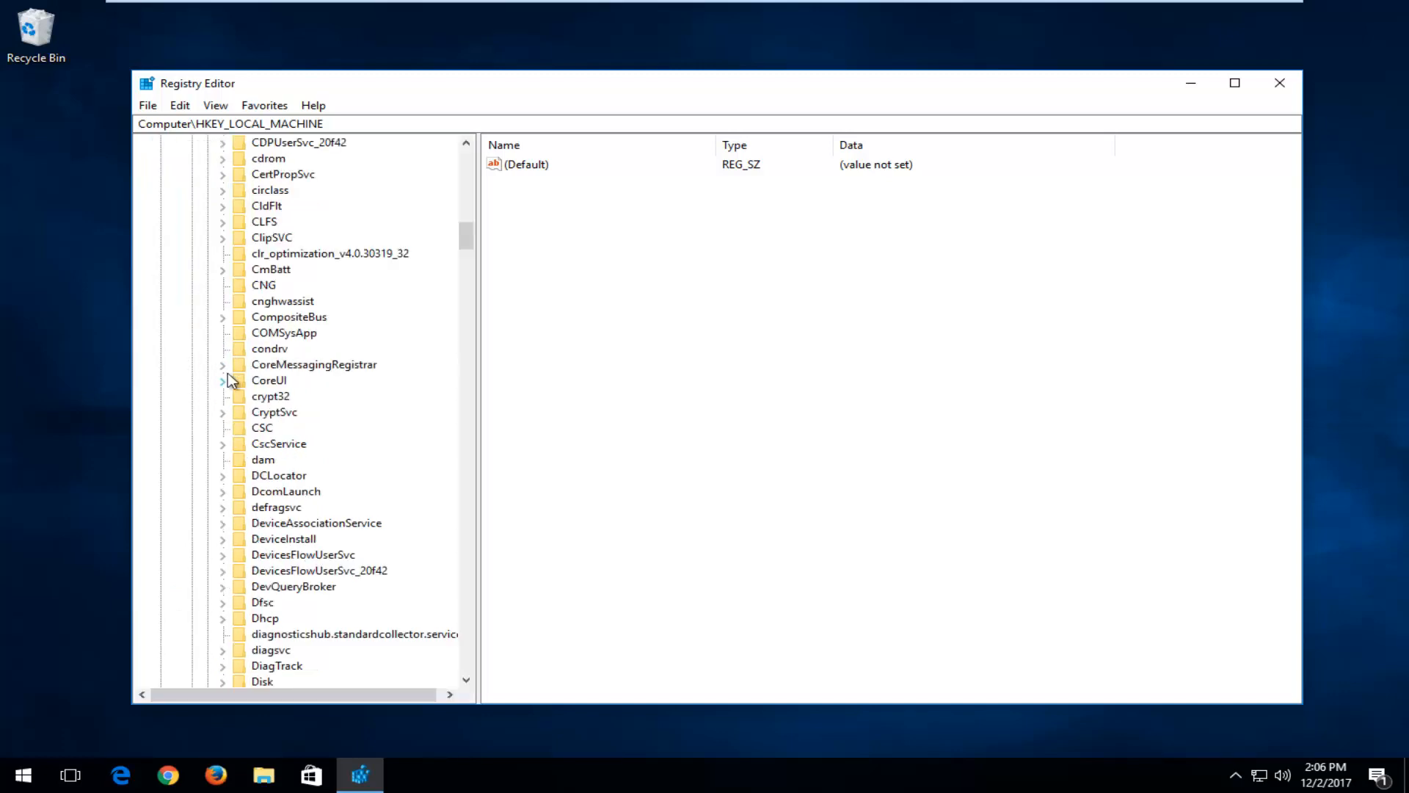
scroll(228, 376, "down", 20)
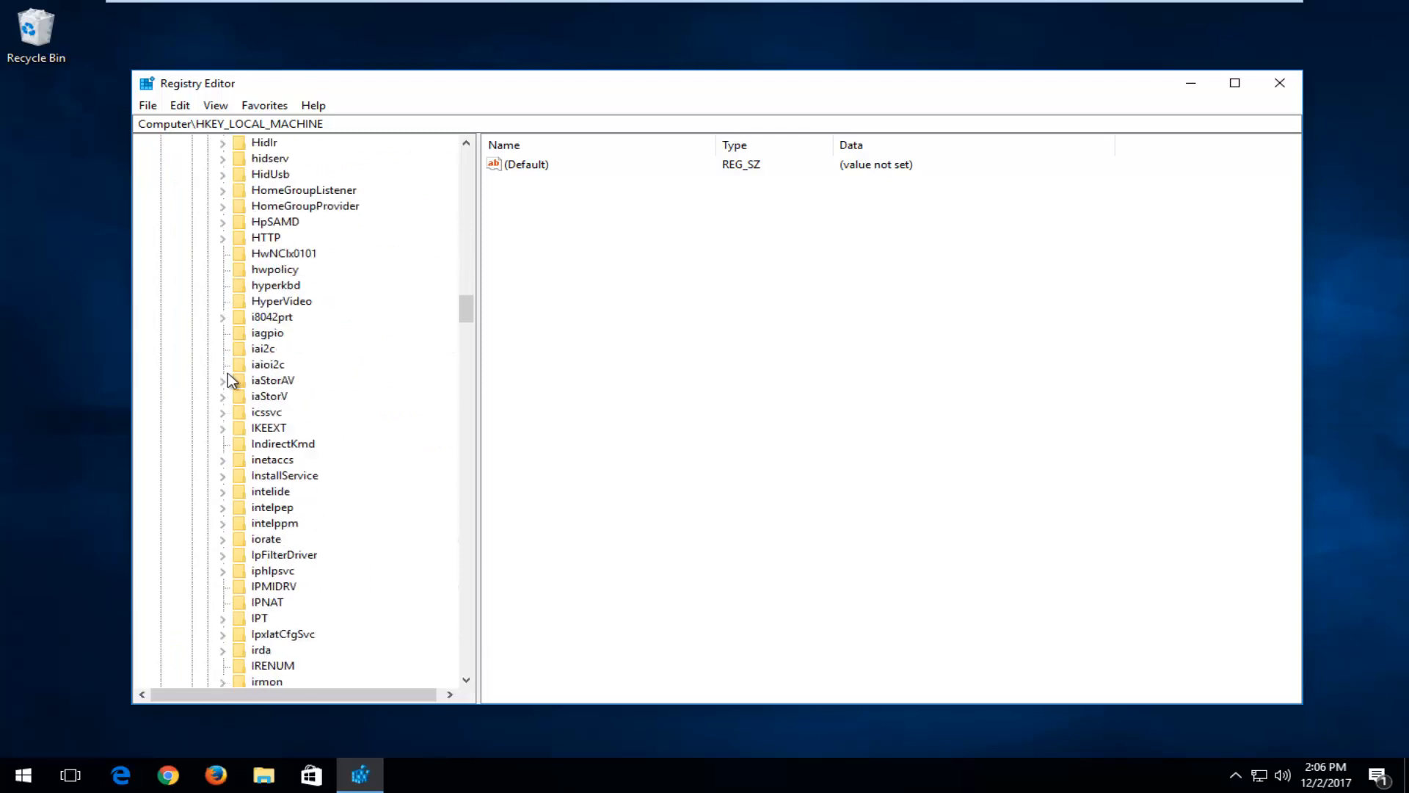
scroll(227, 375, "down", 20)
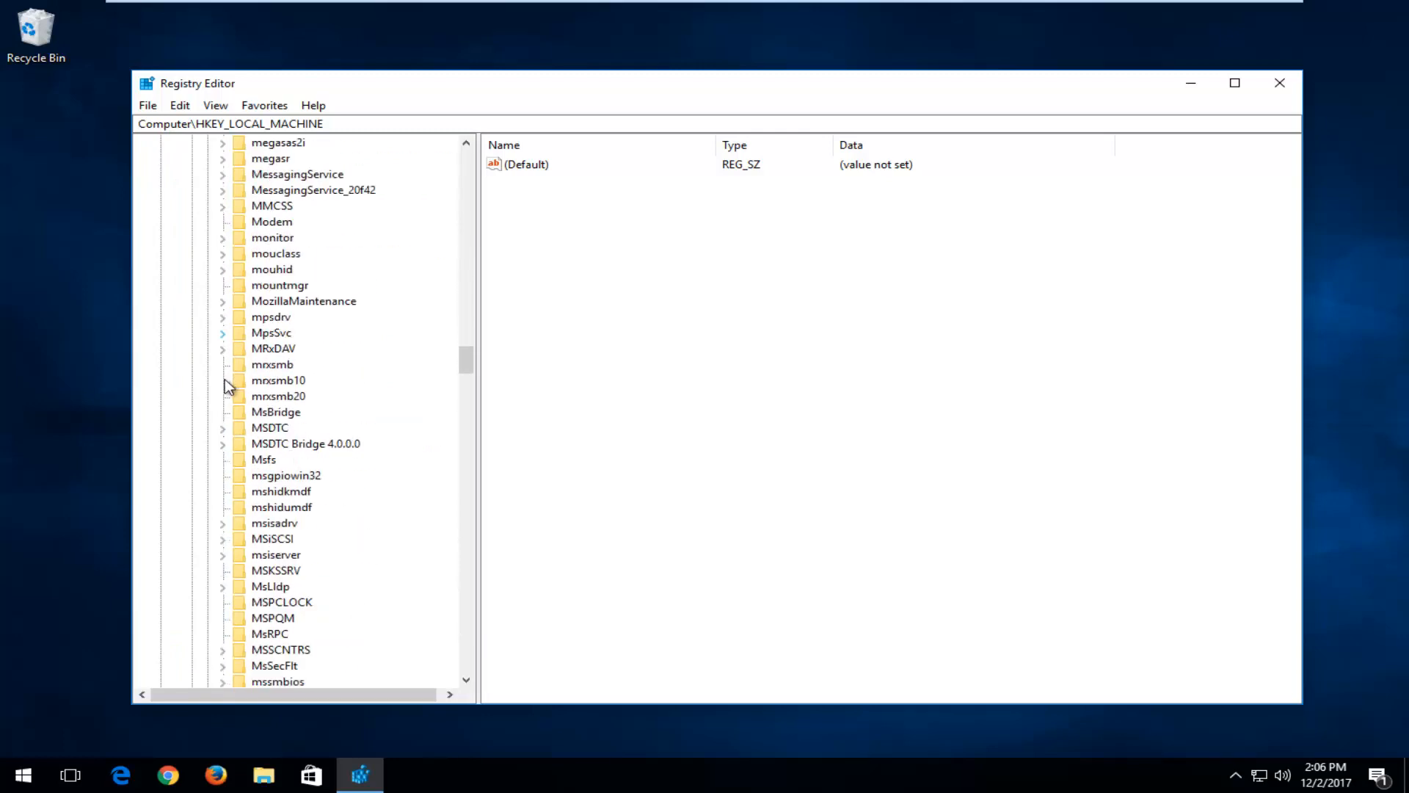
scroll(225, 382, "down", 20)
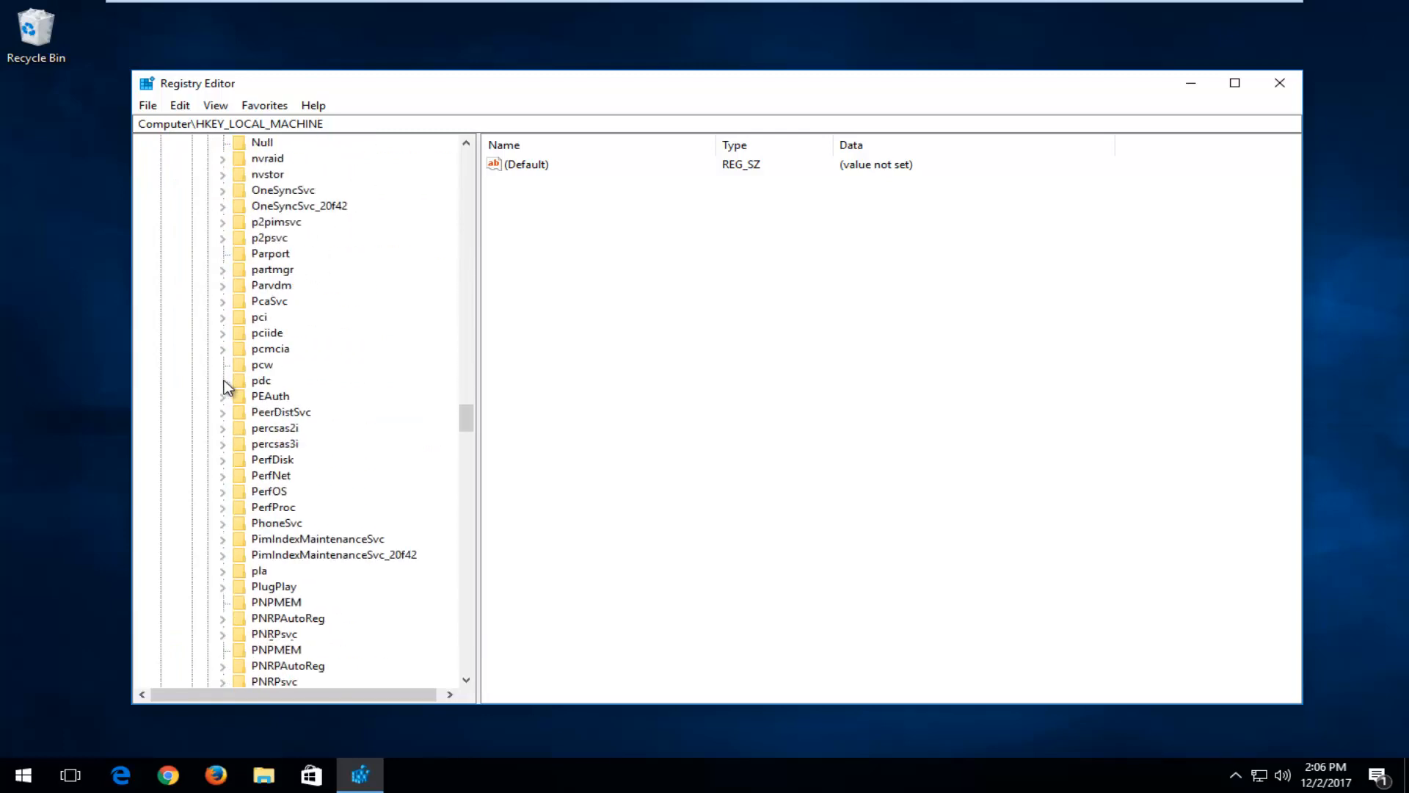
scroll(227, 386, "down", 20)
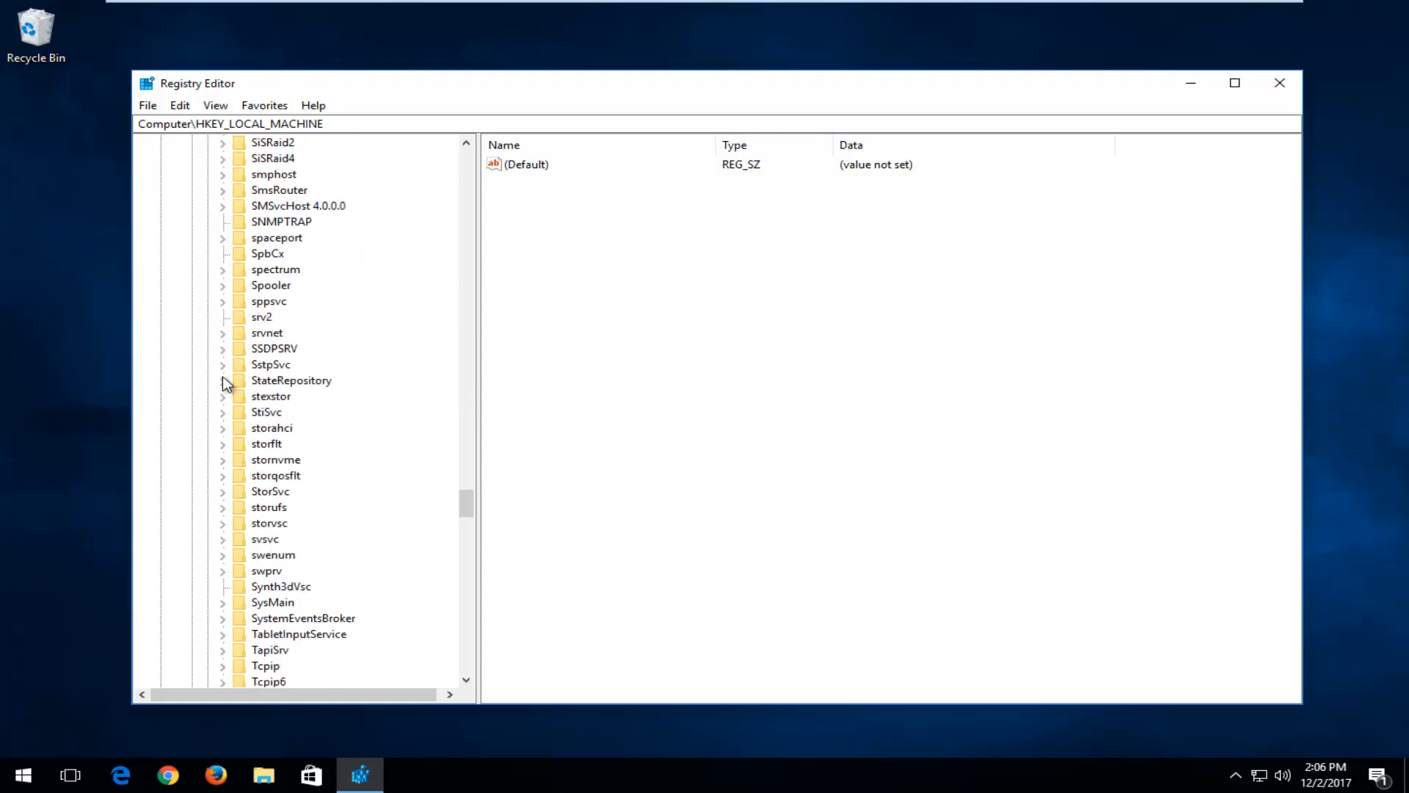
scroll(222, 376, "down", 3)
left_click(264, 523)
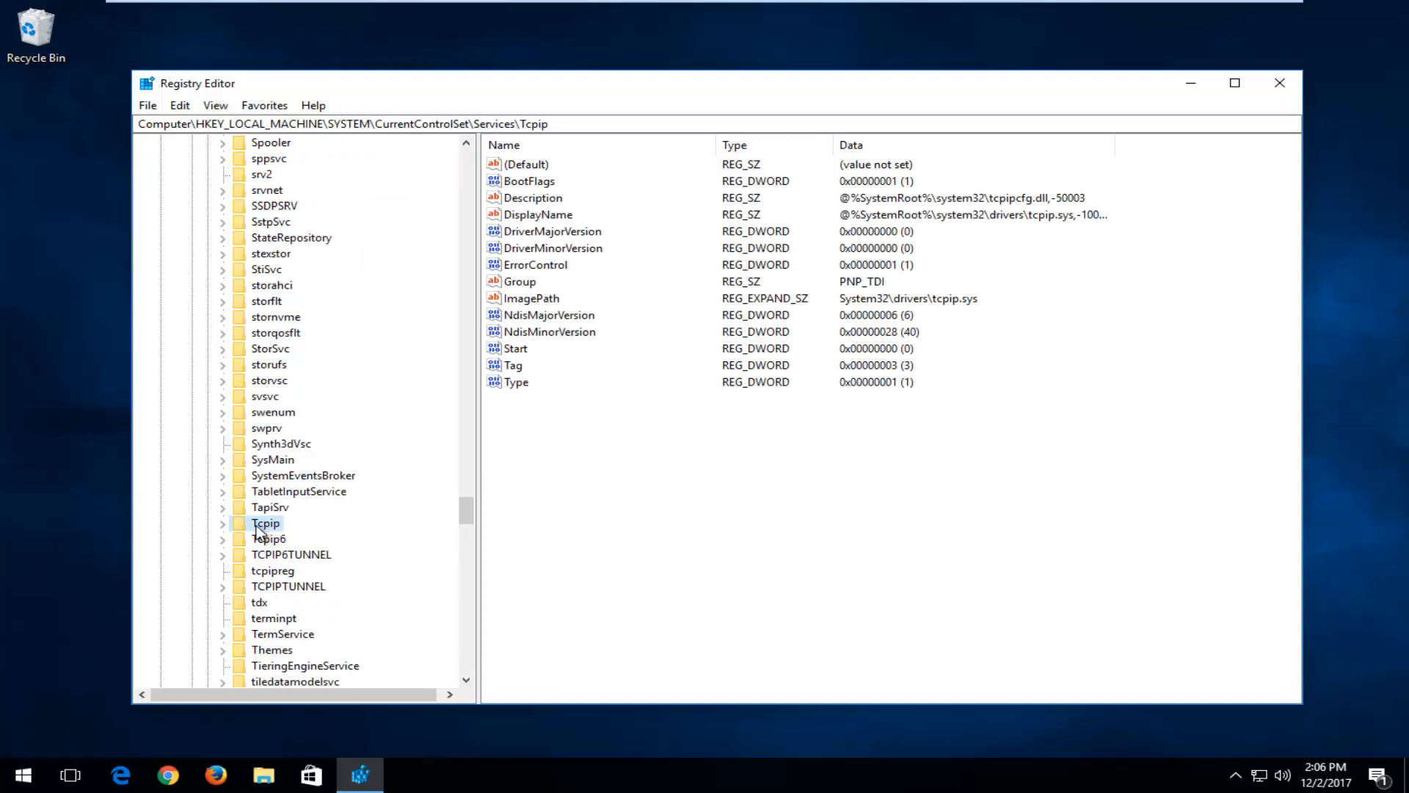
left_click(226, 523)
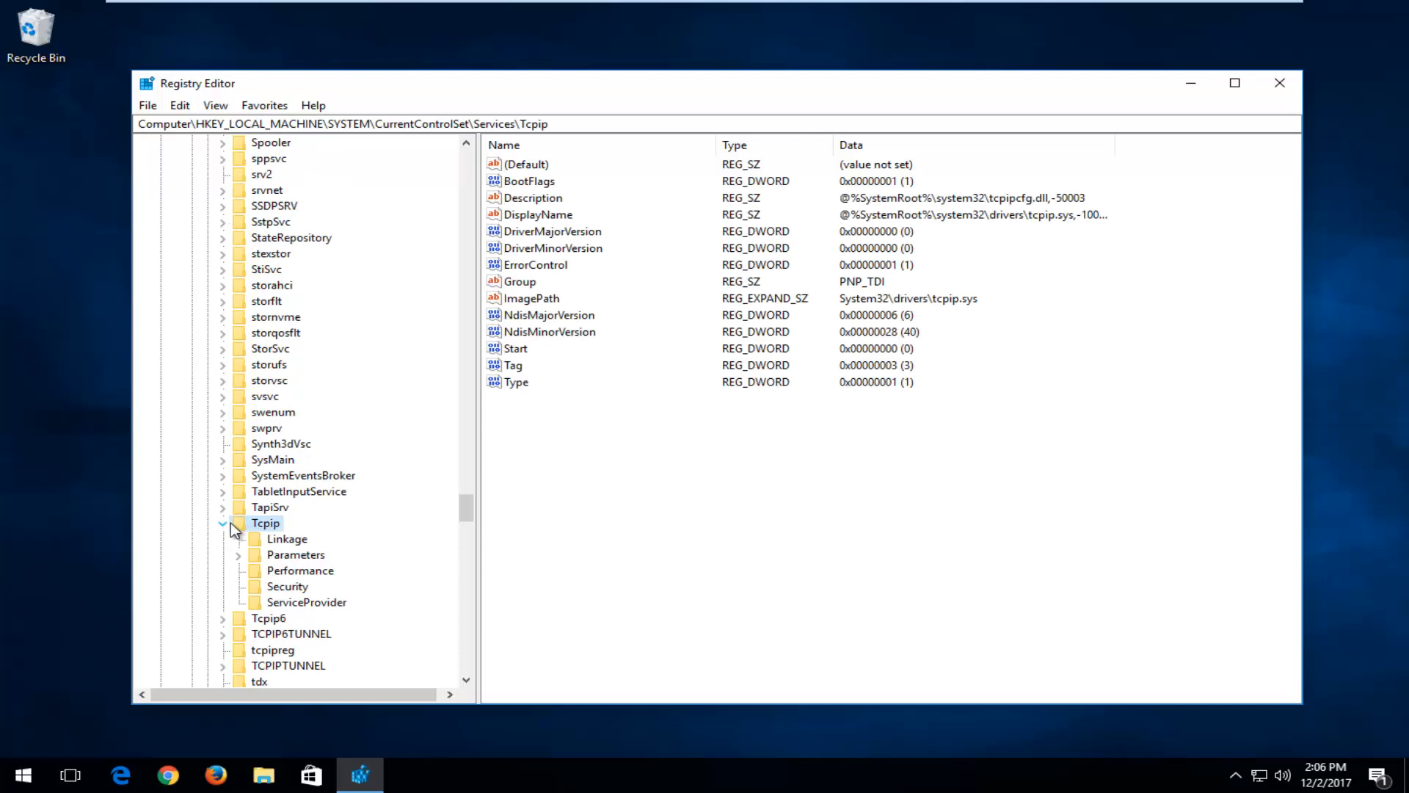
Step: Expand Parameters and Interfaces under Tcpip, and widen the key tree to show the full interface names
left_click(290, 556)
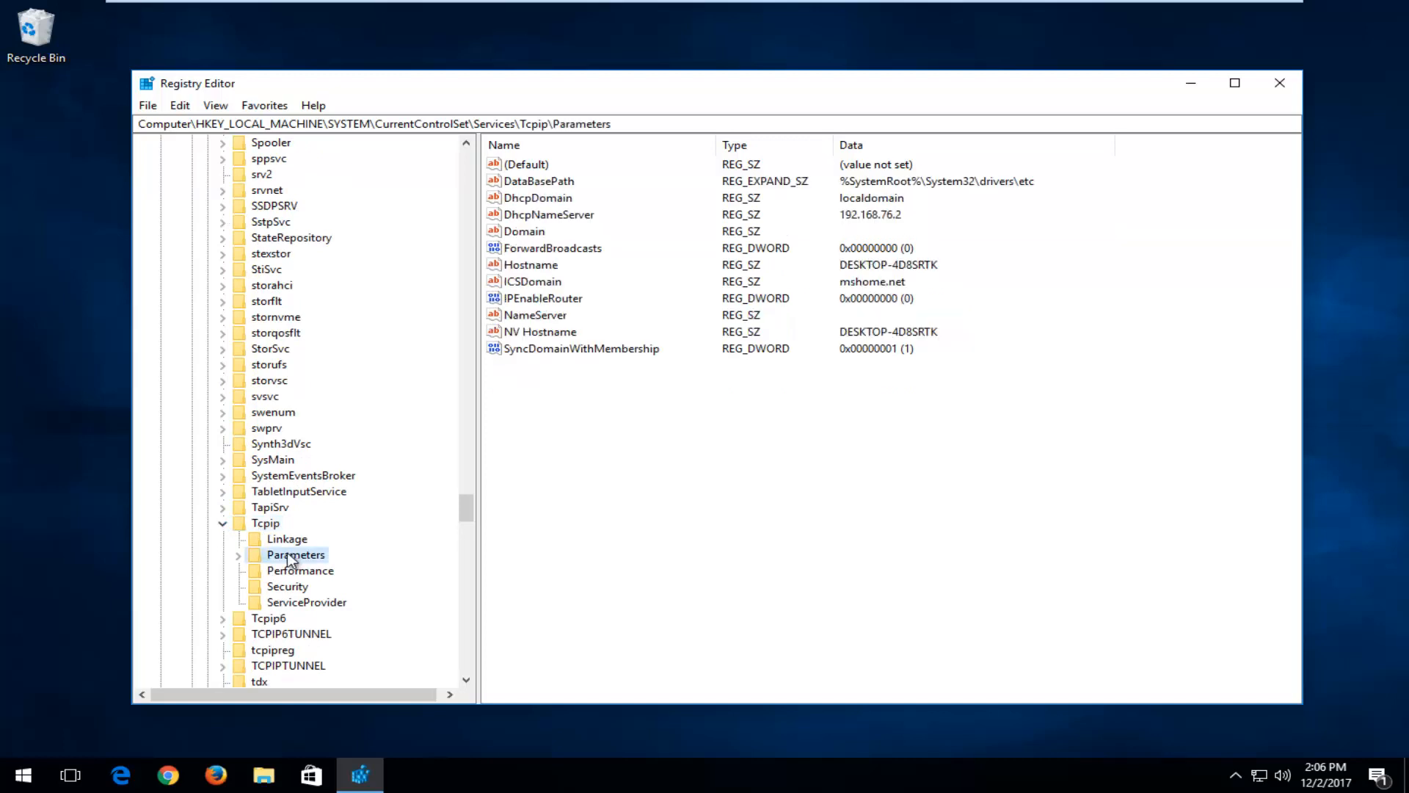
left_click(237, 556)
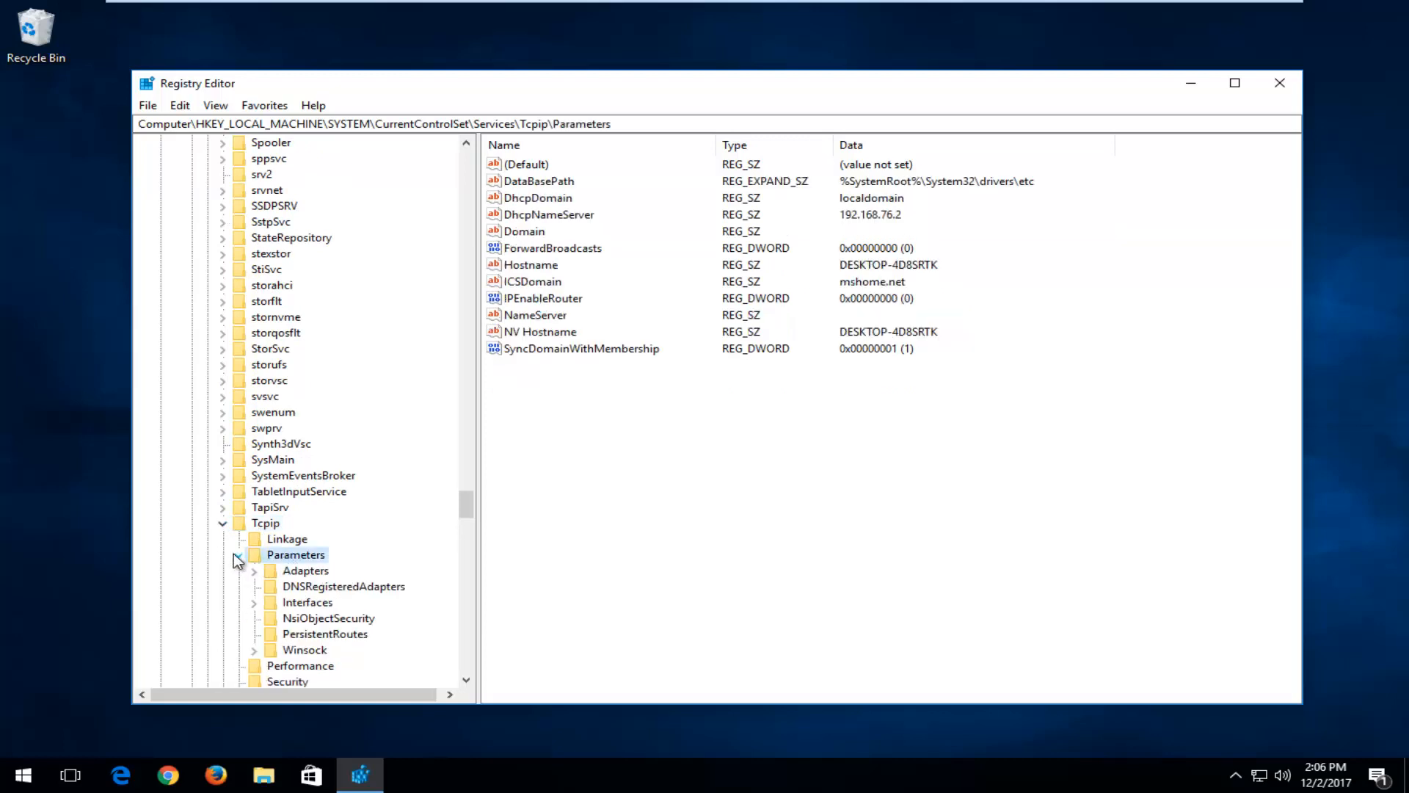
left_click(291, 606)
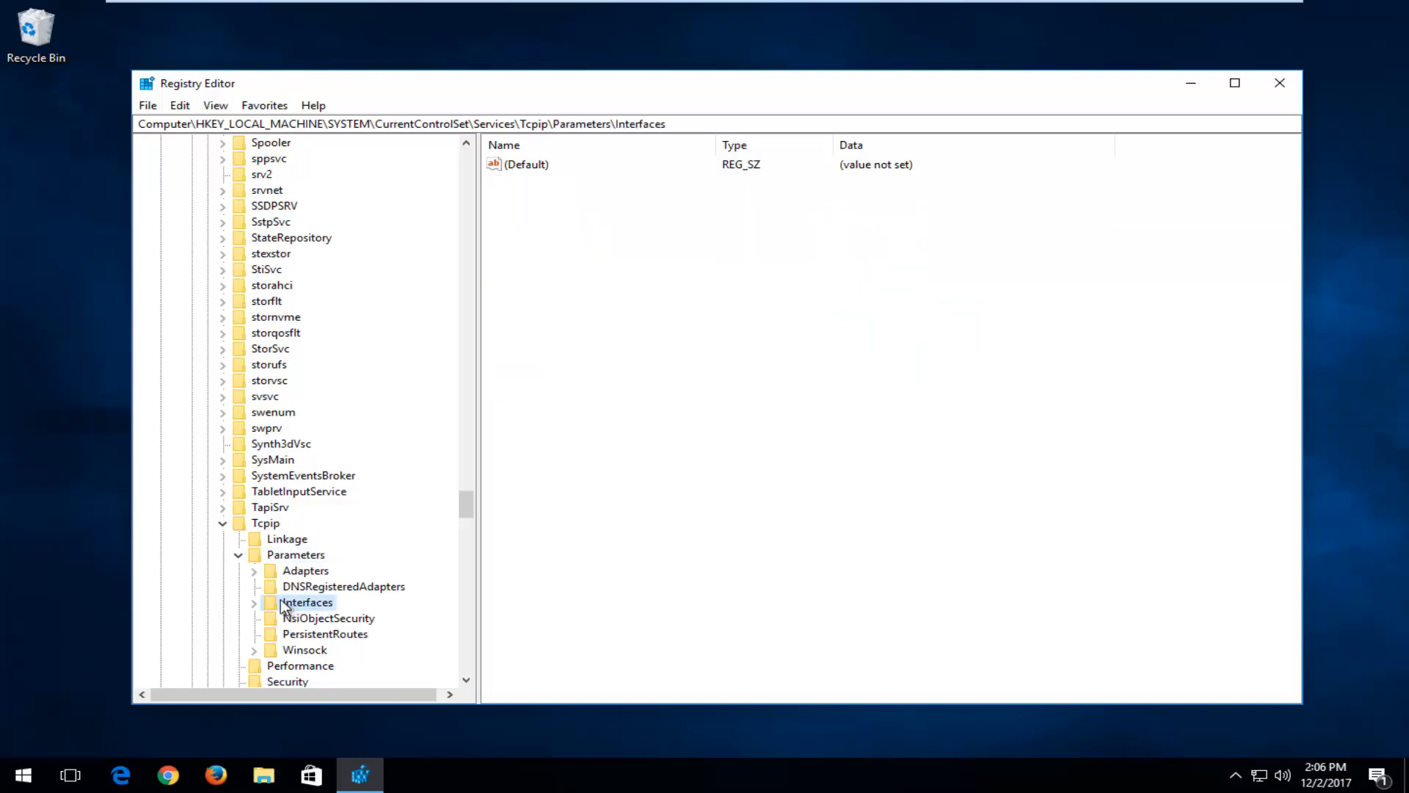
left_click(253, 603)
scroll(451, 623, "down", 2)
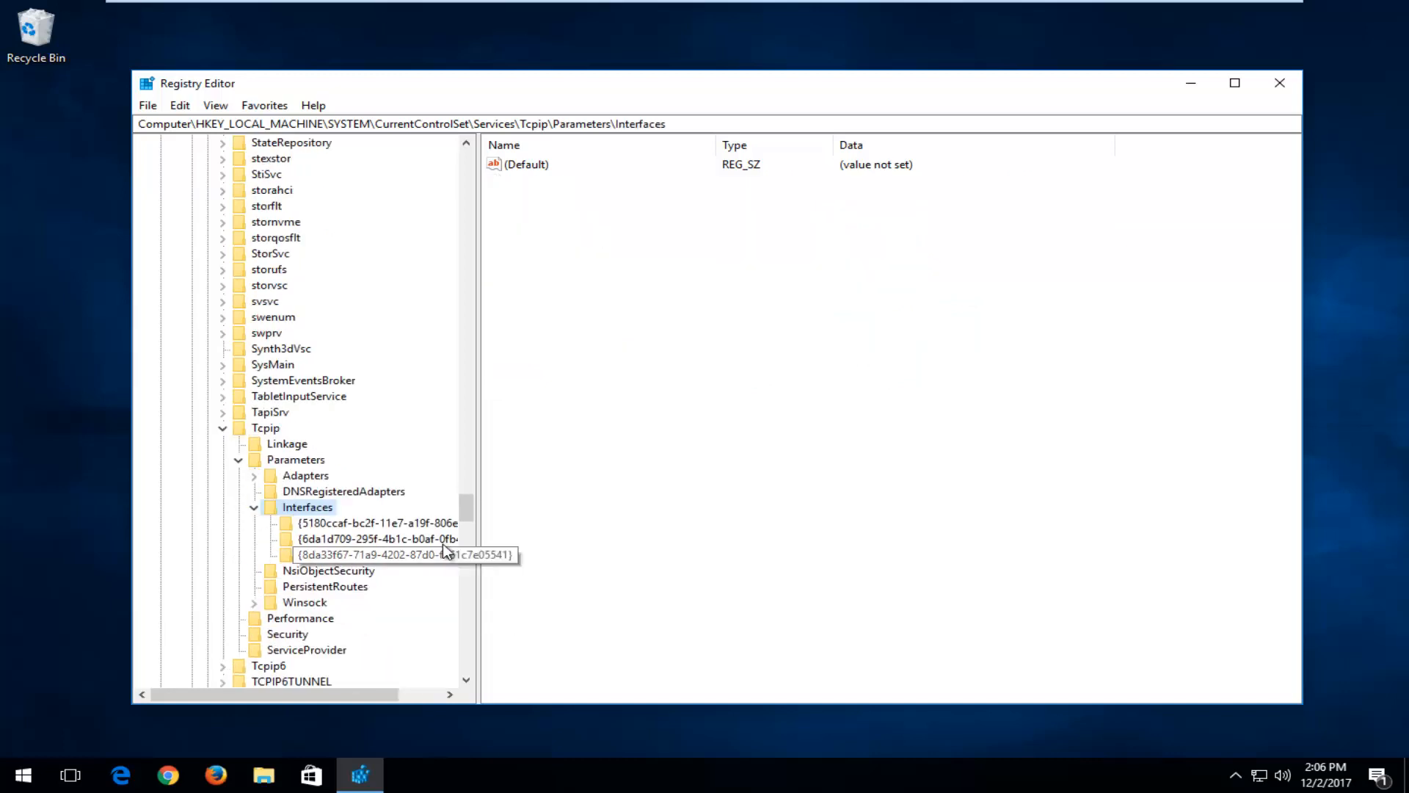
left_click_drag(478, 531, 535, 531)
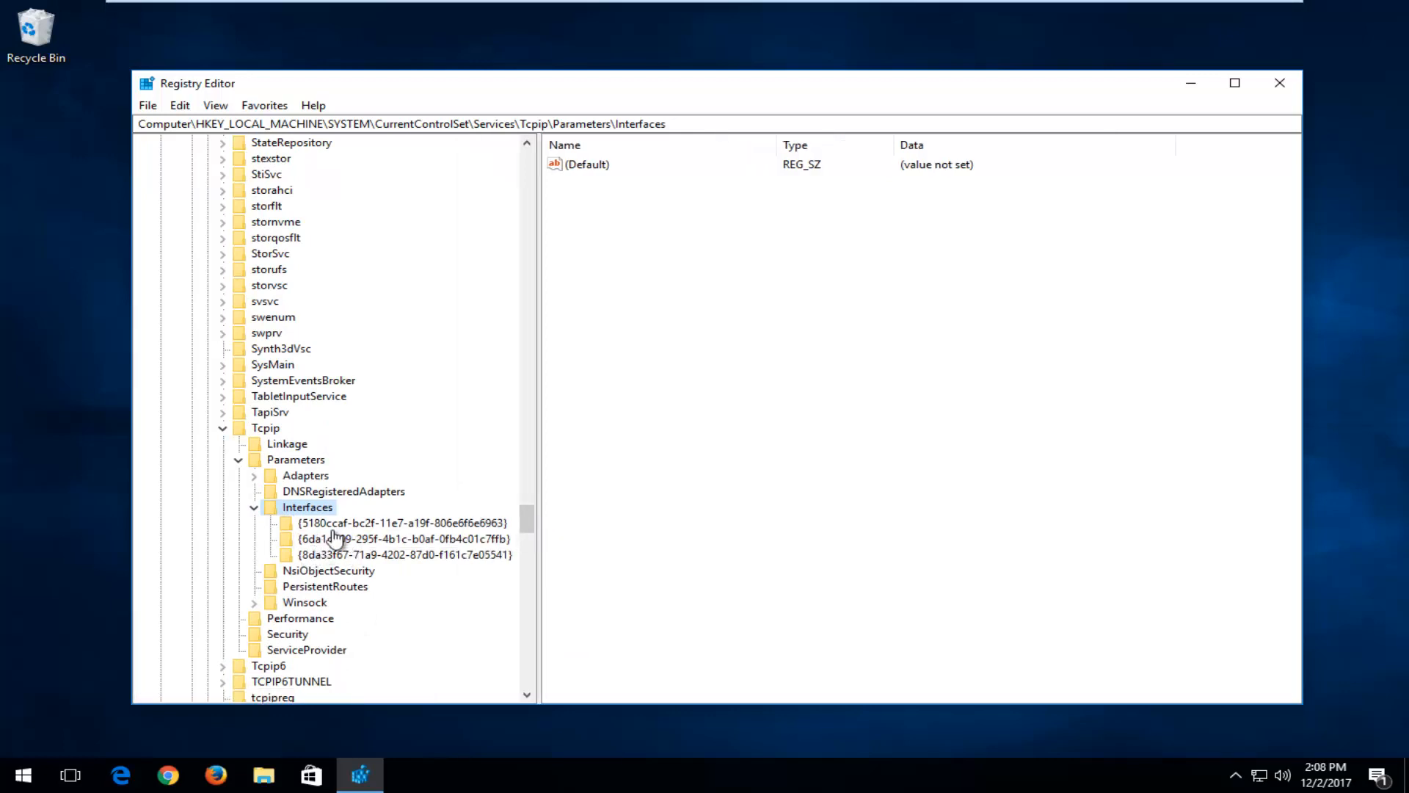
Step: Compare the values of the three interface subkeys and select {6da1d709-295f-4b1c-b0af-0fb4c01c7ffb}, the one holding the DHCP address entries
left_click(339, 526)
key("Down")
key("Down")
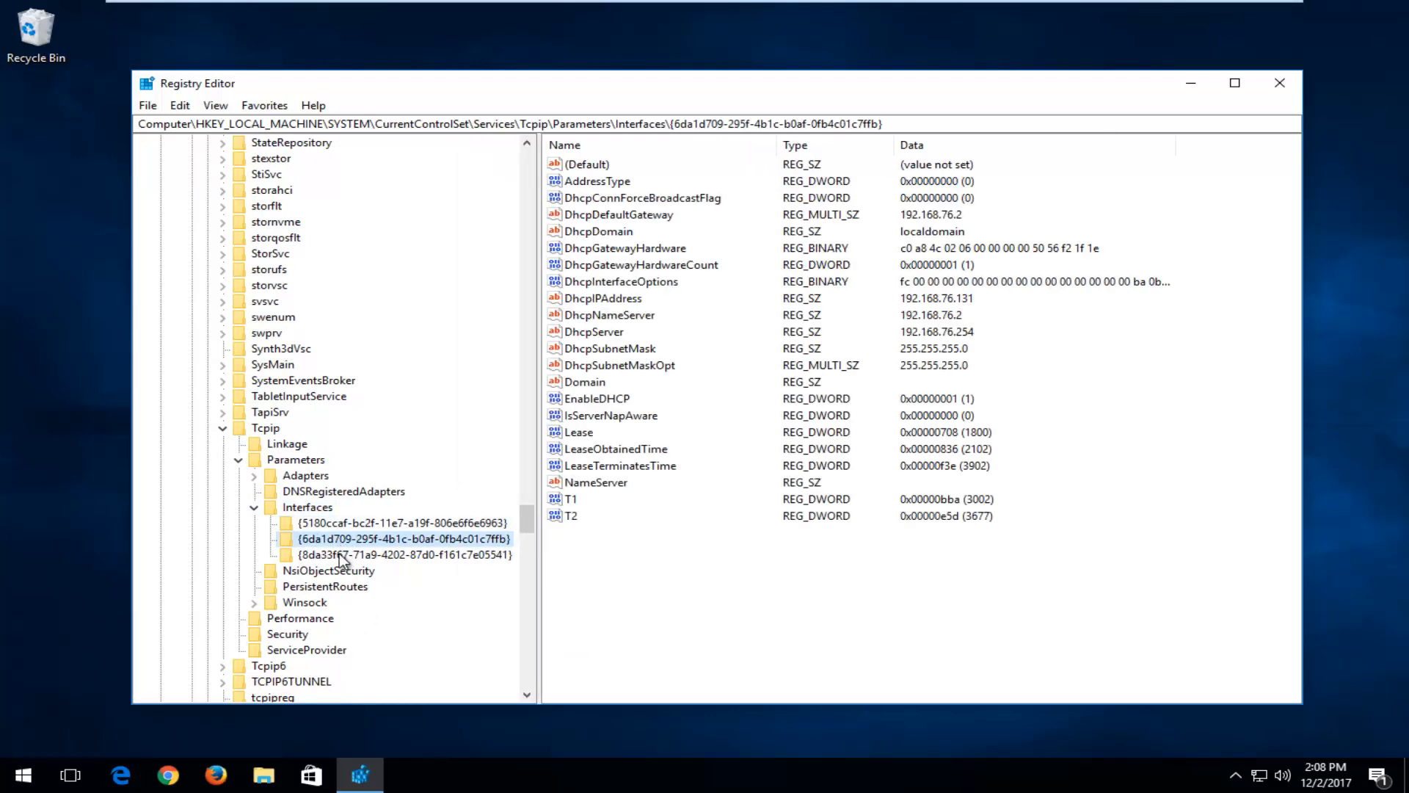
key("Up")
key("Up")
key("Down")
key("Down")
key("Up")
key("Up")
key("Down")
key("Down")
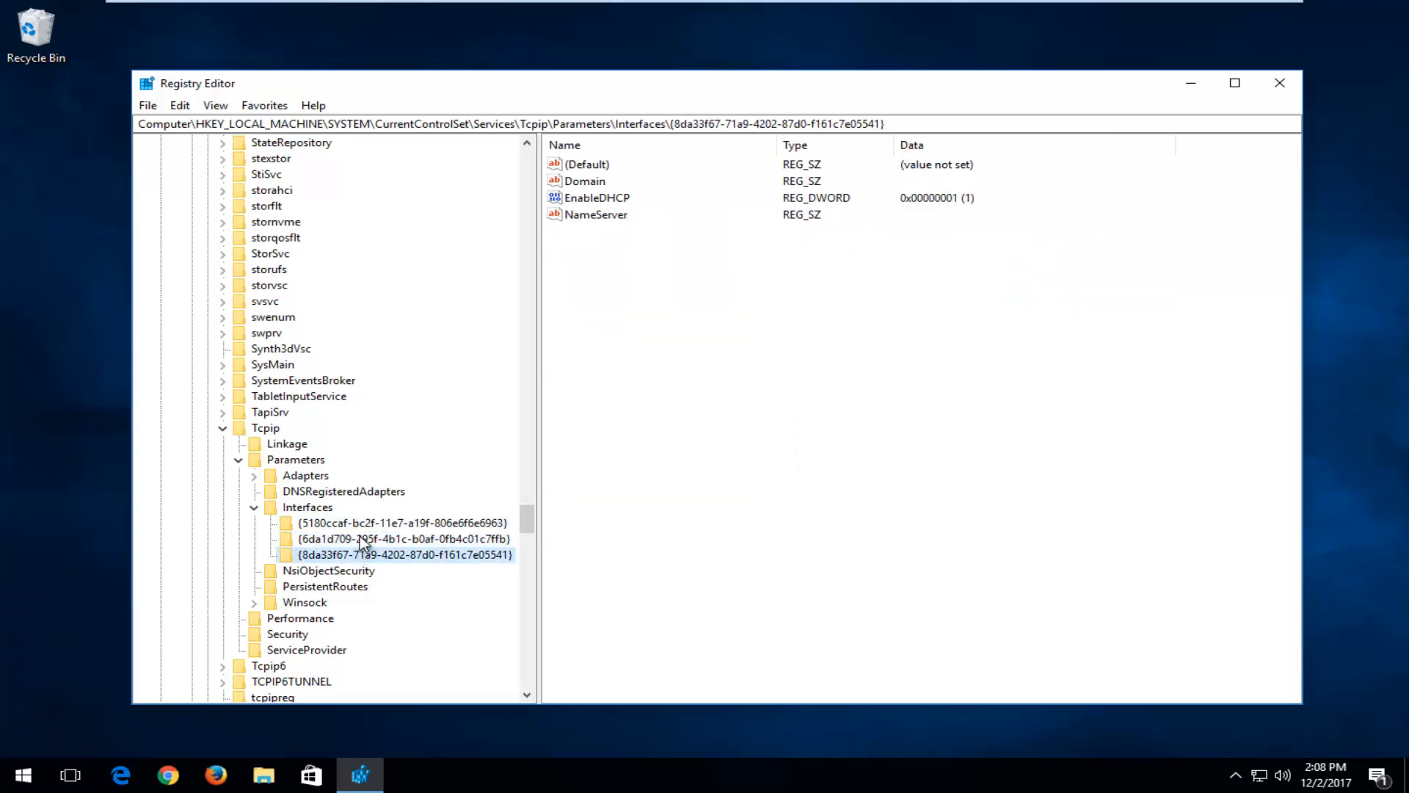
key("Up")
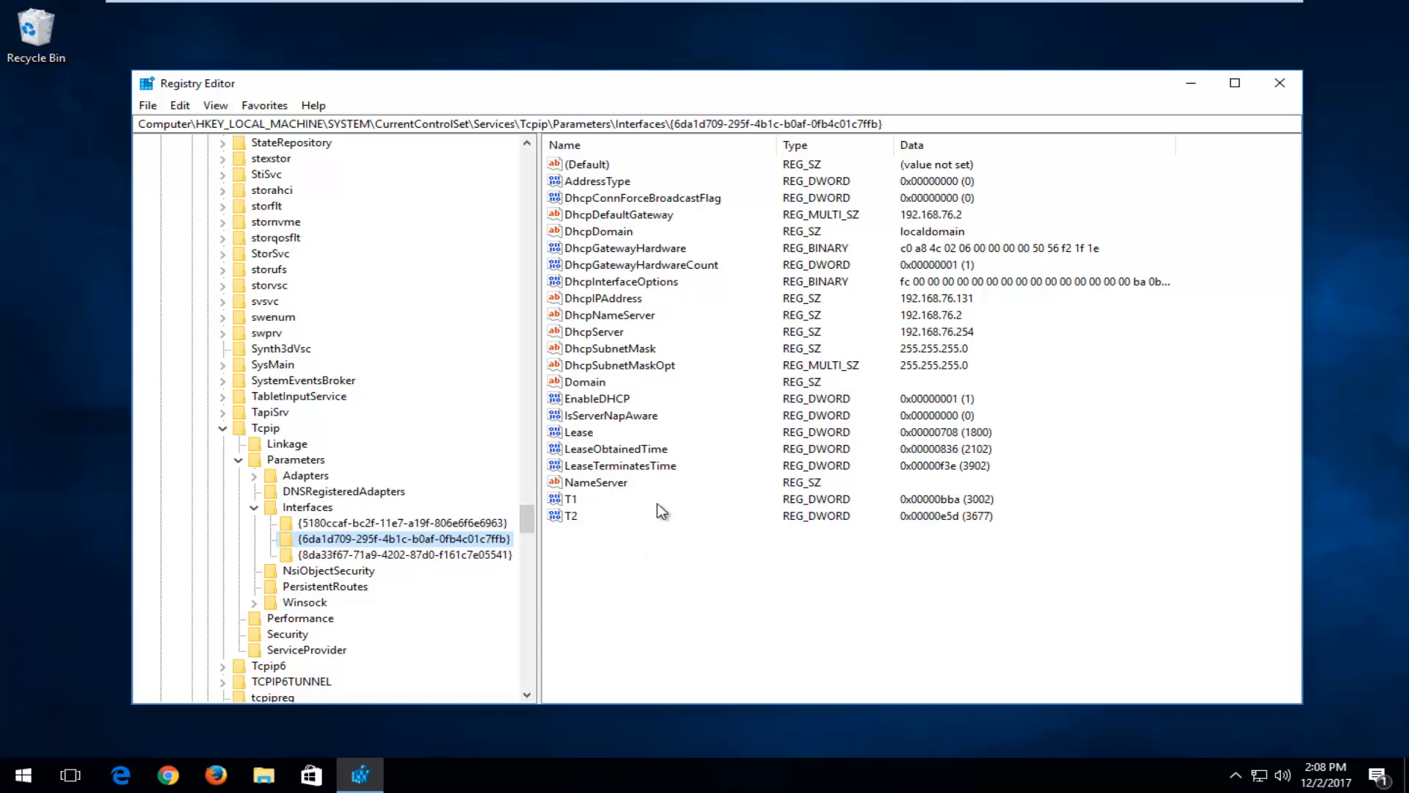
Step: Create a DWORD (32-bit) value named TCPackFrequency in the selected interface key
right_click(612, 578)
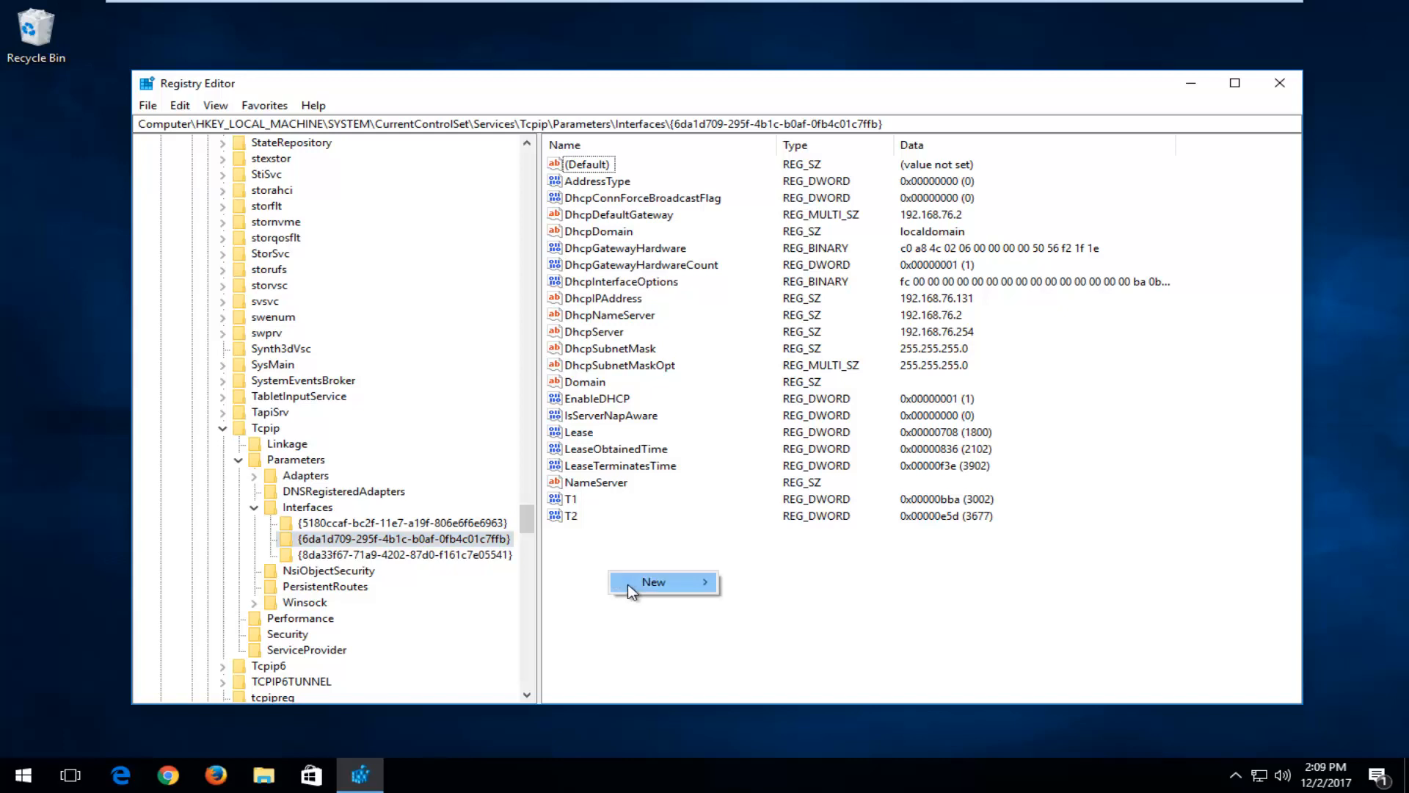
mouse_move(633, 586)
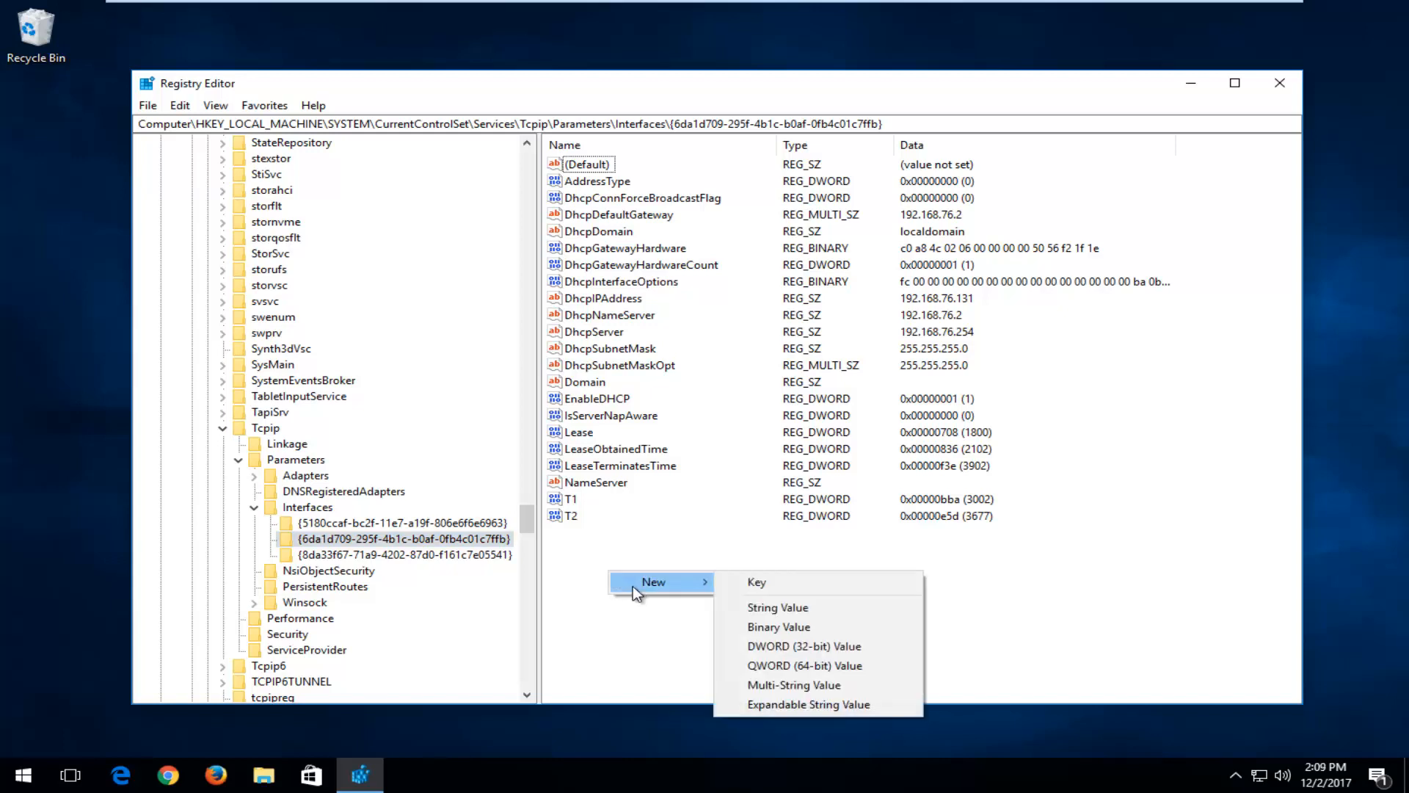
left_click(777, 649)
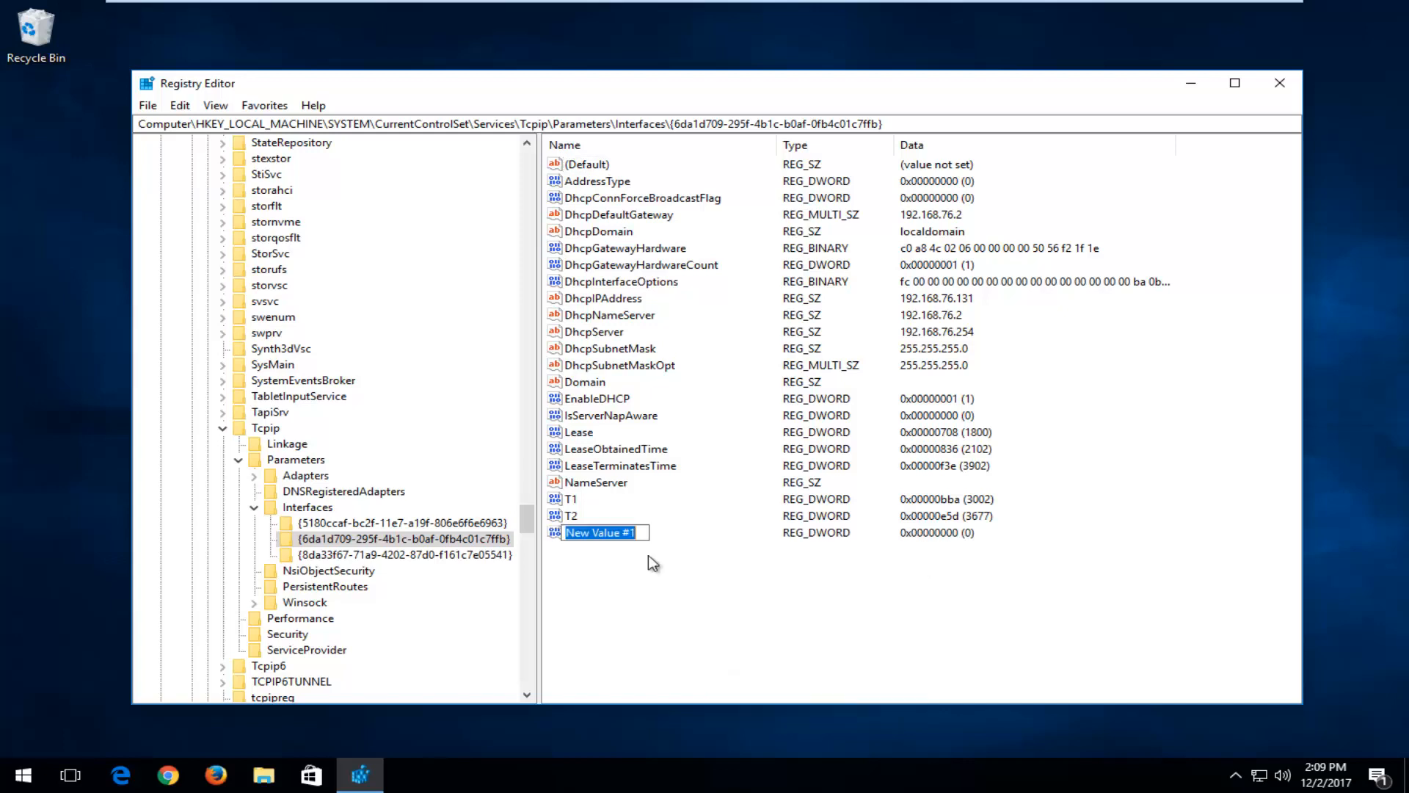
type("T")
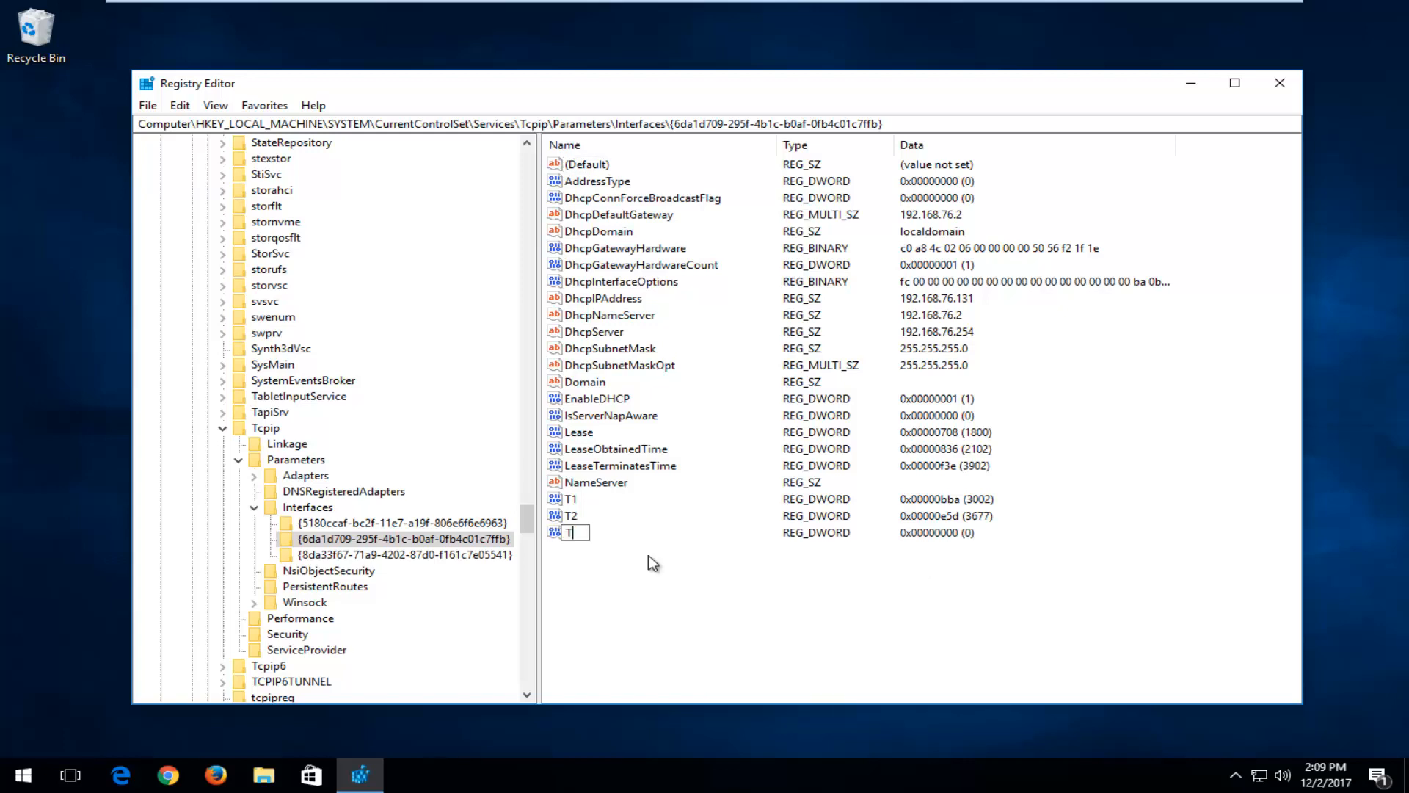
type("CPackFrequency")
key("Return")
Step: Create a second DWORD (32-bit) value named TCPNoDelay in the same interface key
right_click(605, 549)
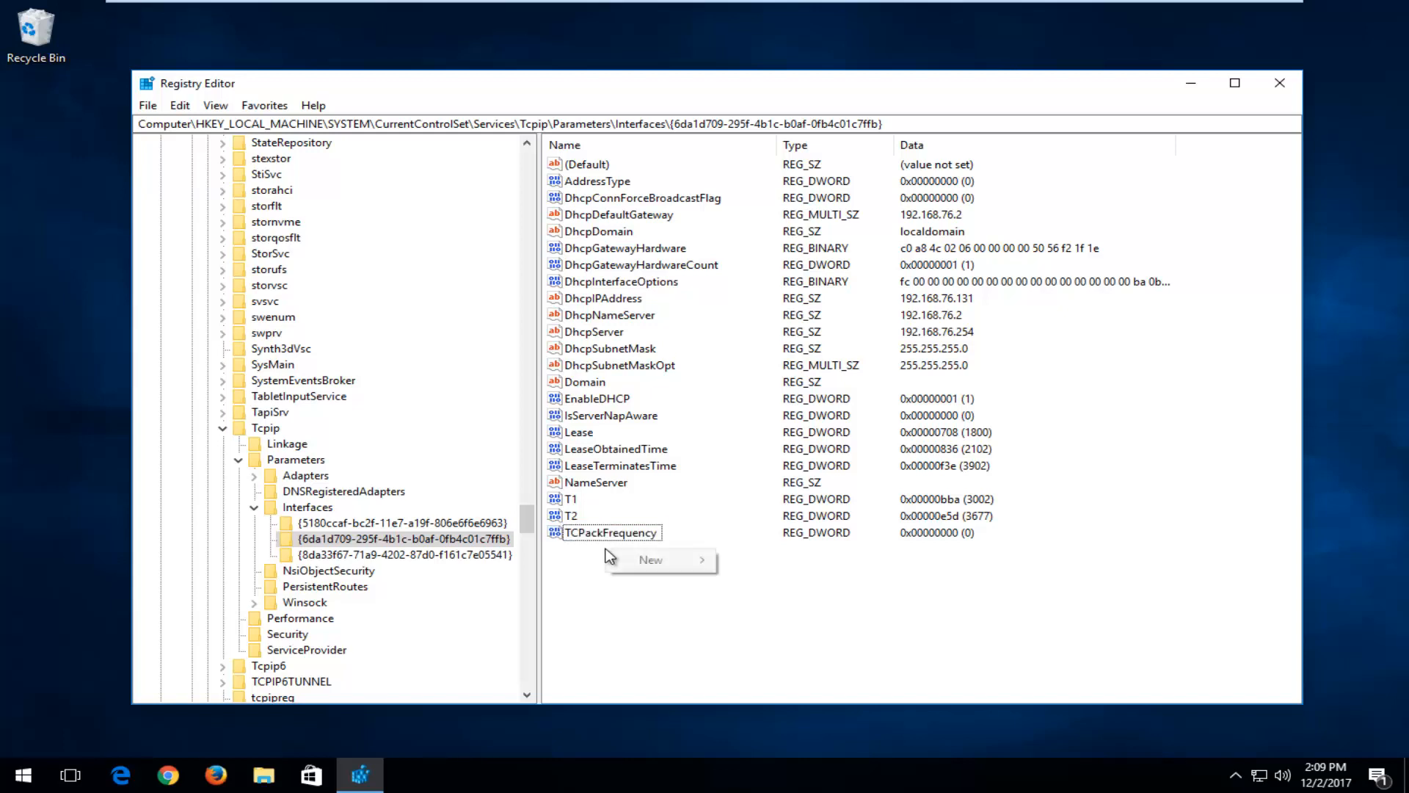
mouse_move(653, 560)
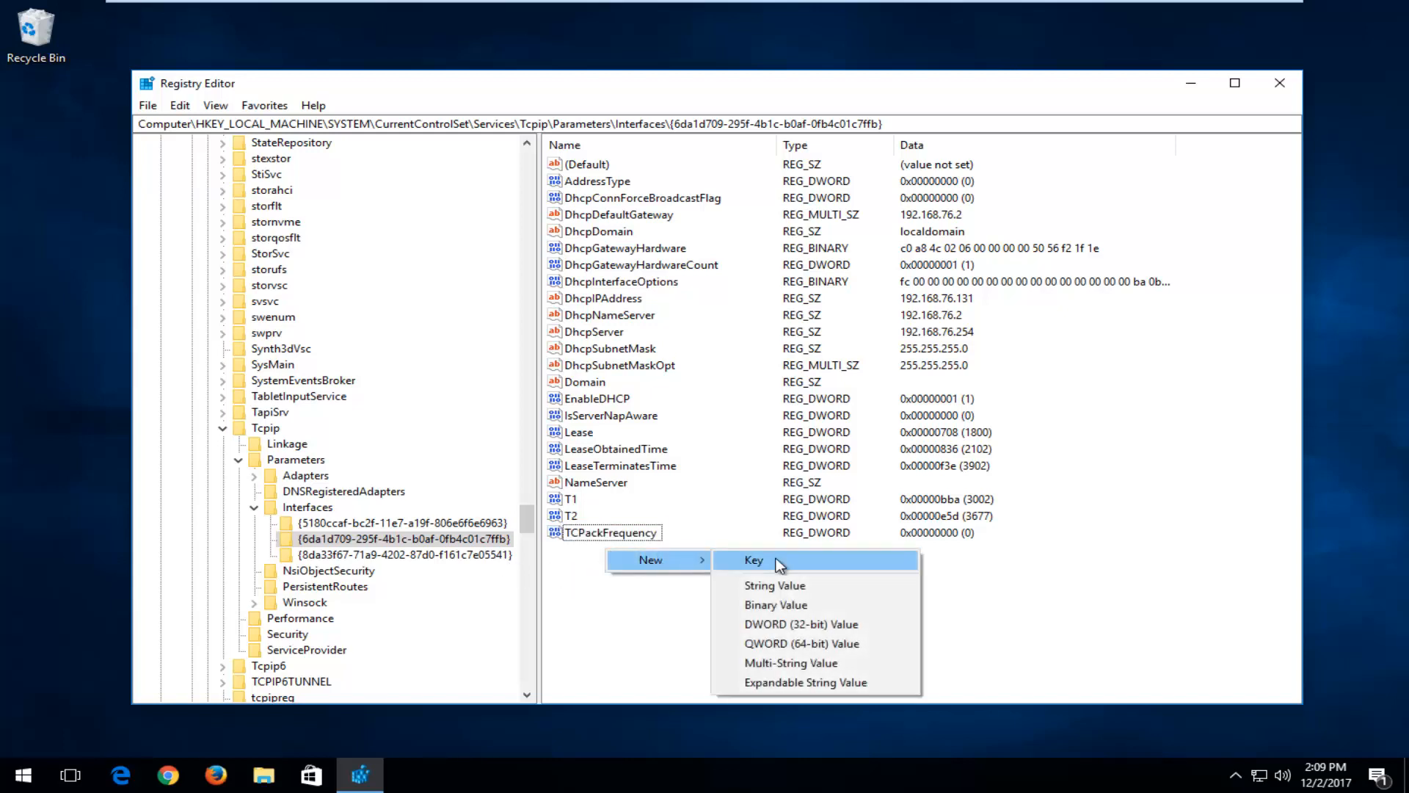
left_click(780, 625)
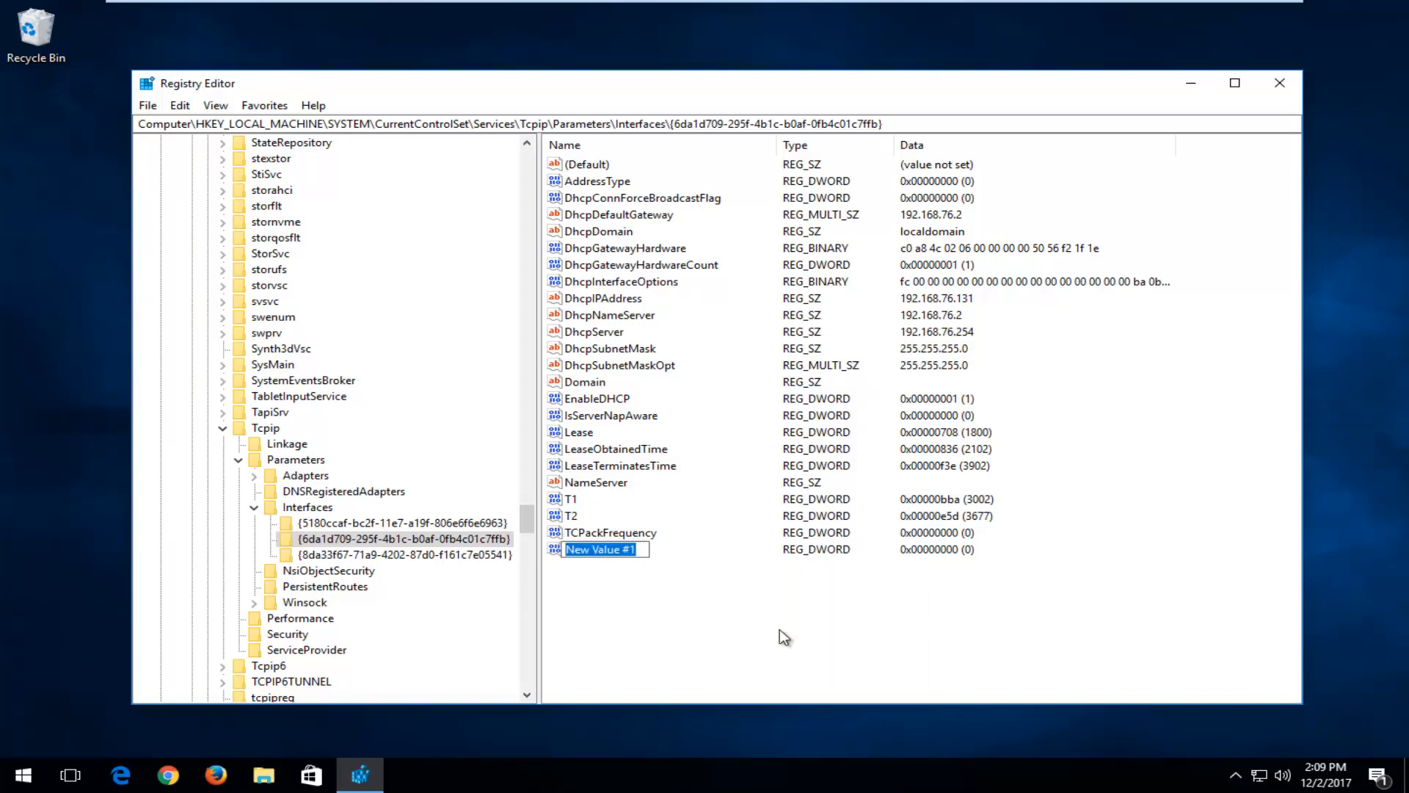
type("TCP")
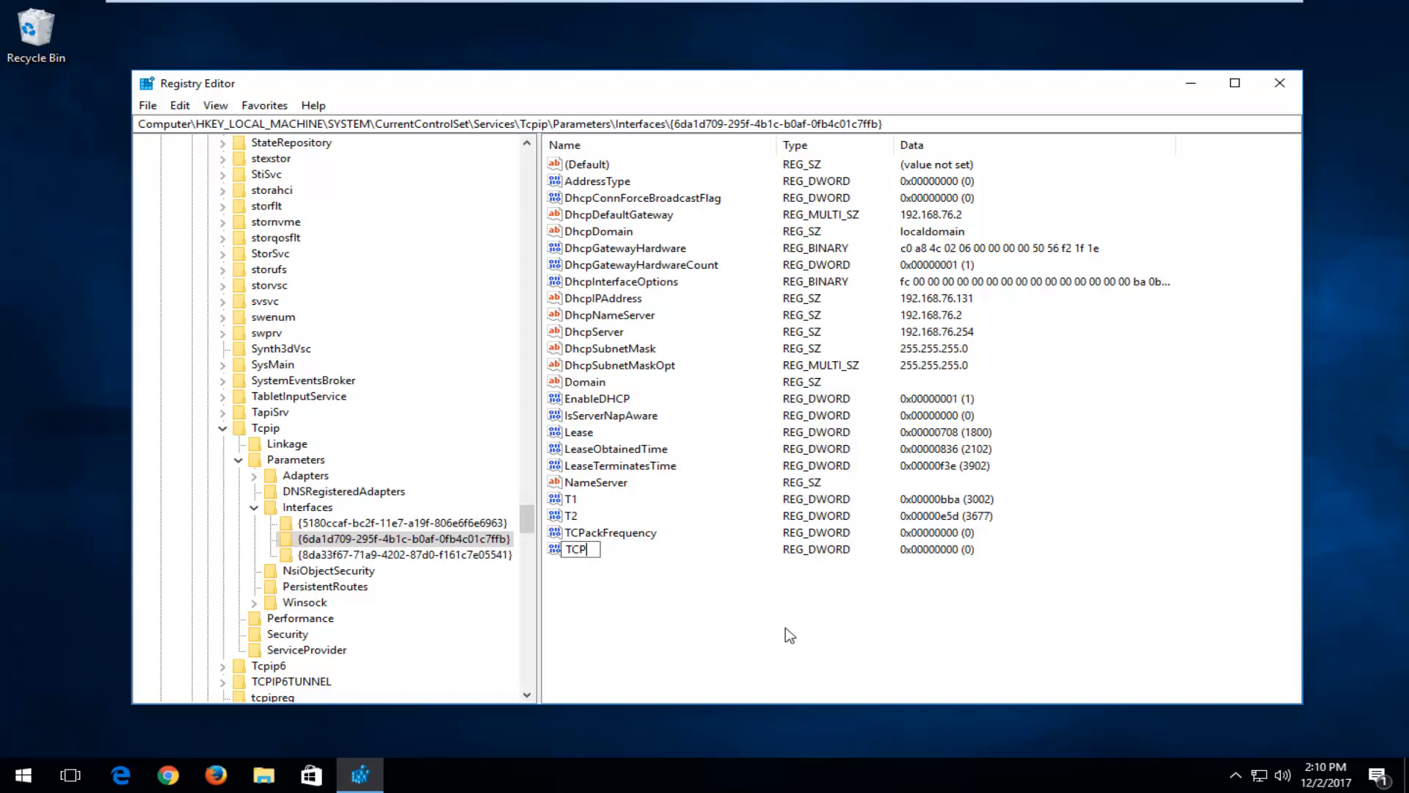
type("NoDelay")
key("Return")
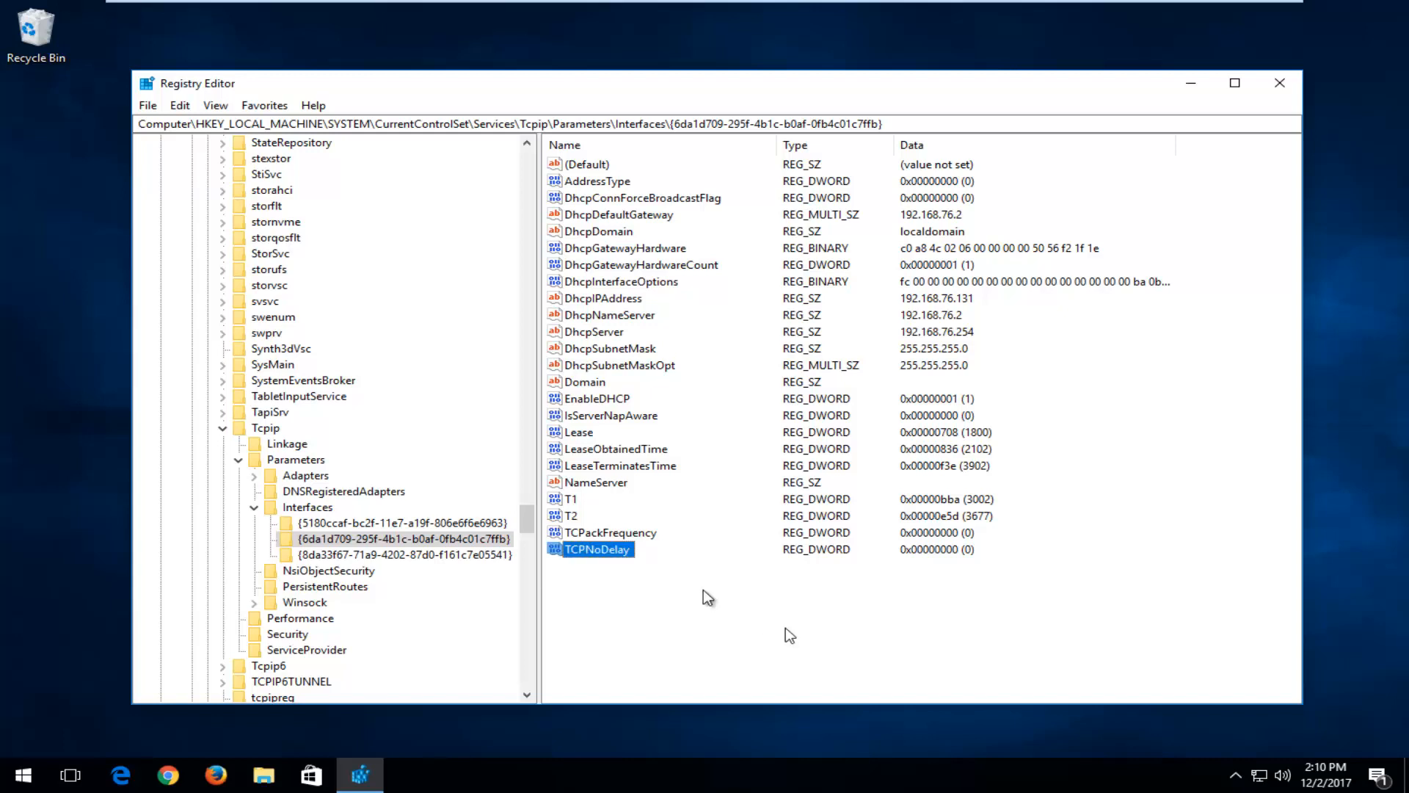
left_click(629, 535)
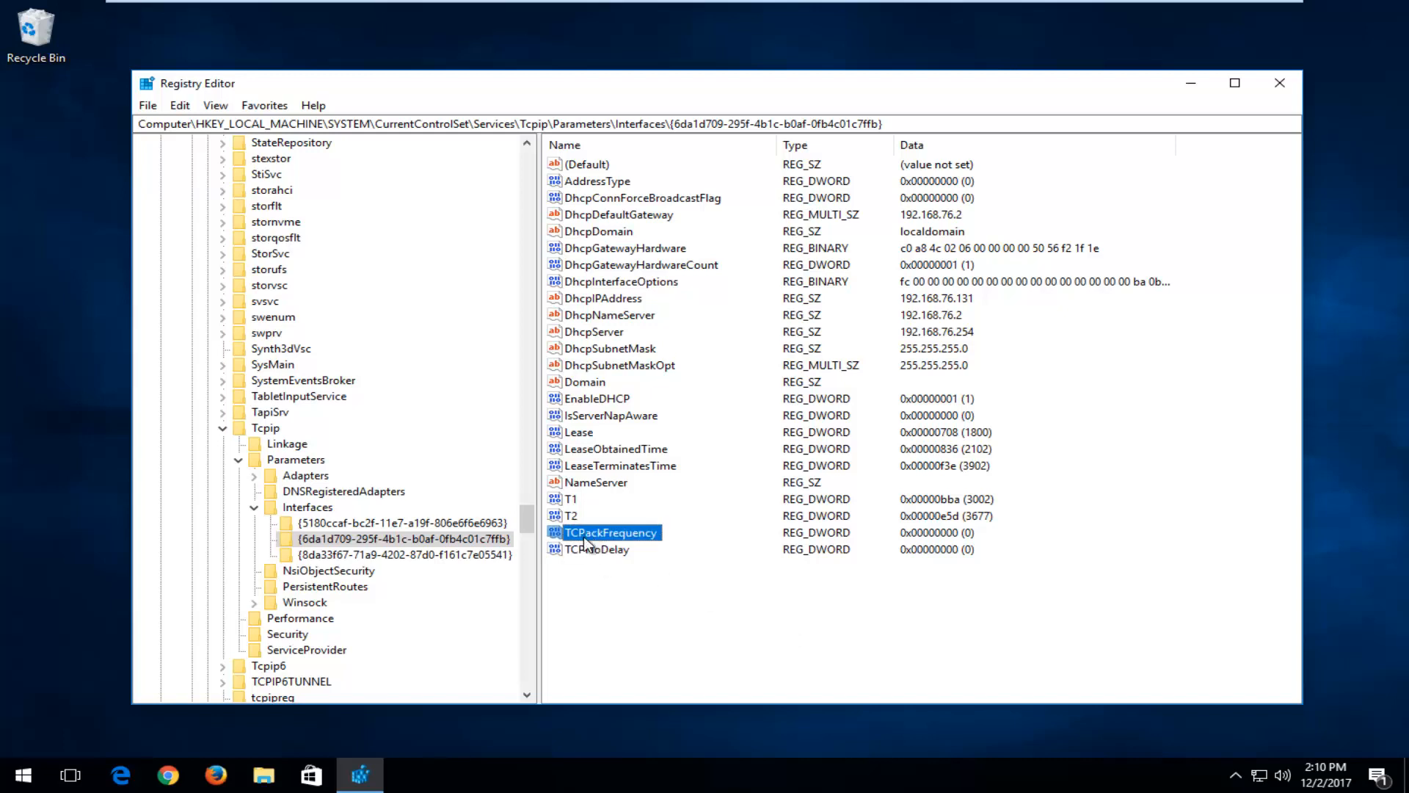
left_click(574, 553)
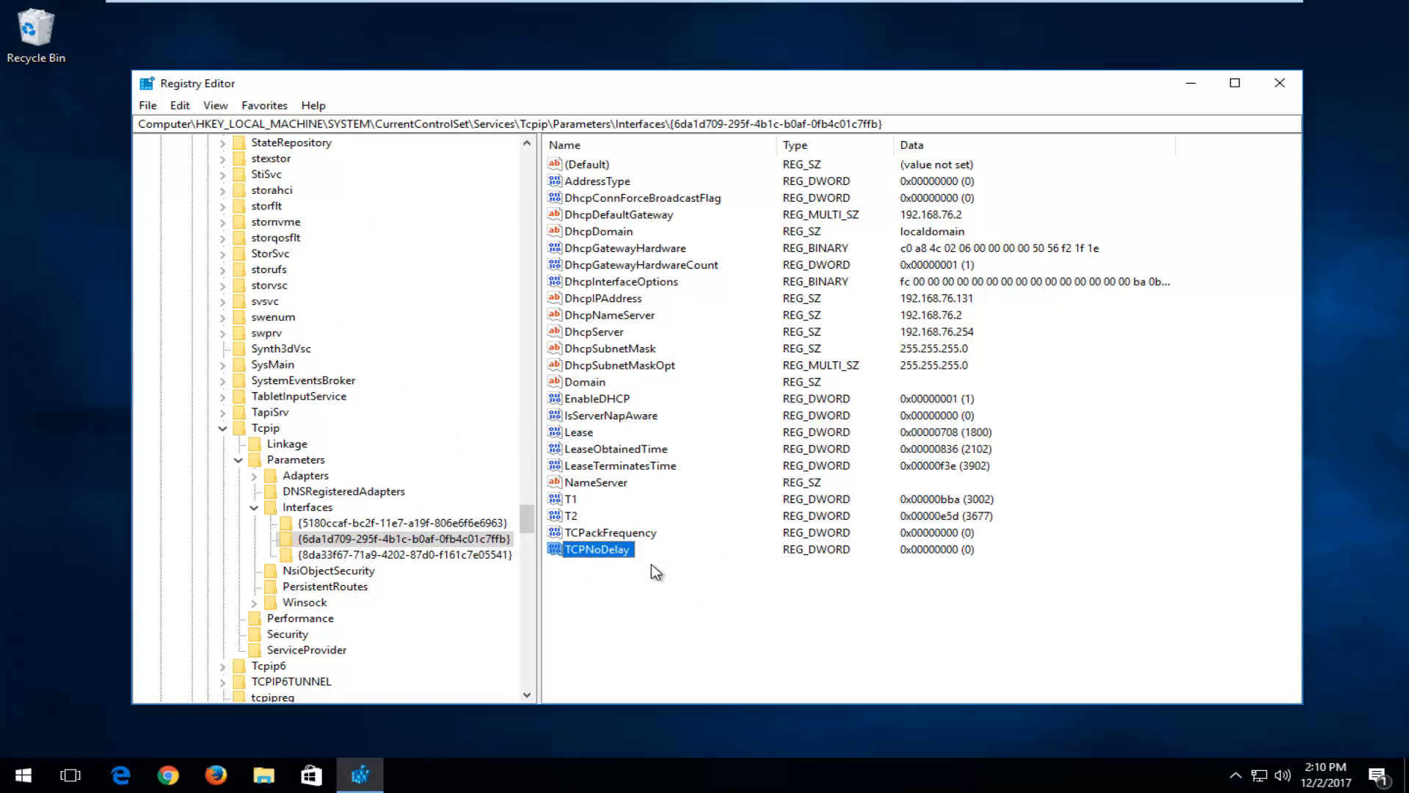
left_click(608, 591)
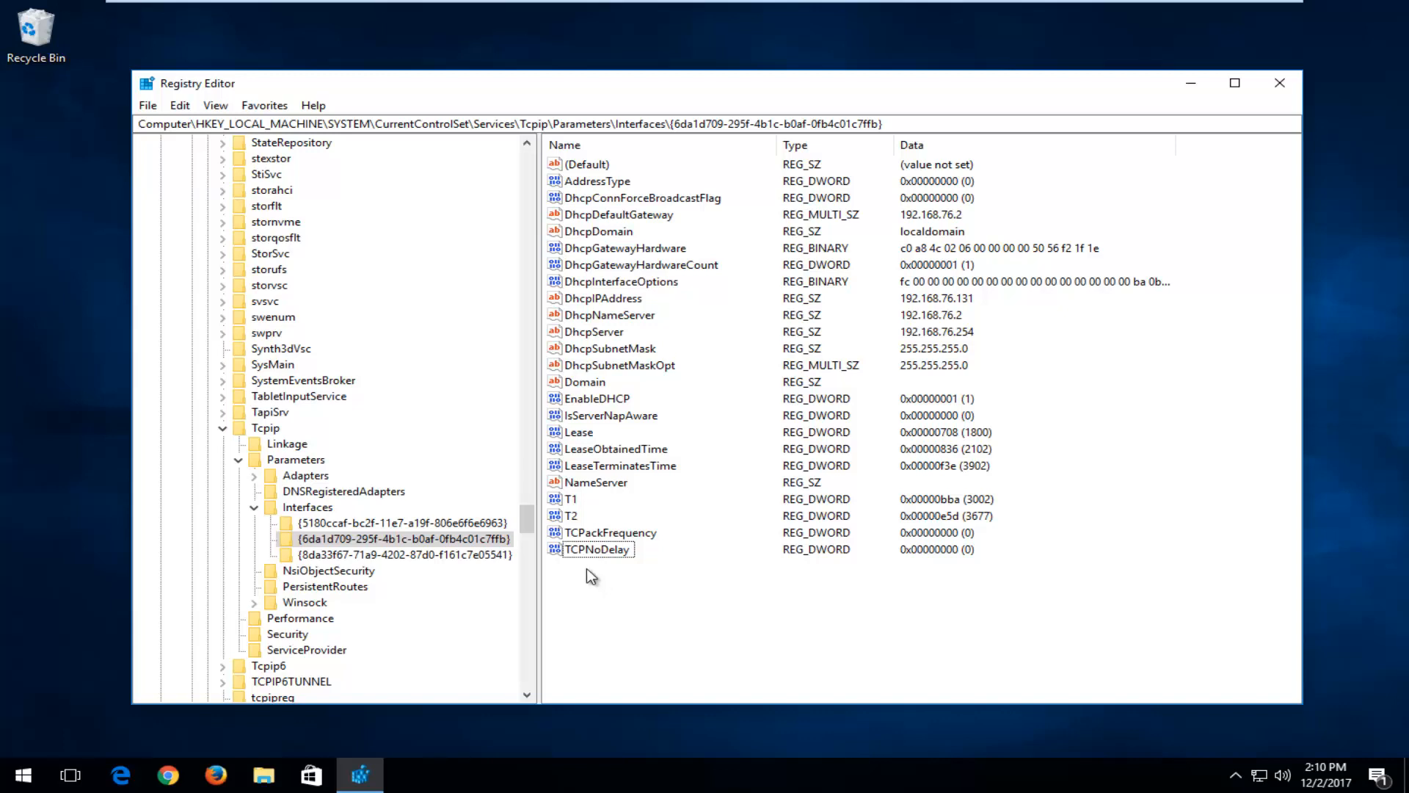
Step: Set the TCPackFrequency value data to hexadecimal 1 and save it
left_click(602, 534)
double_click(602, 534)
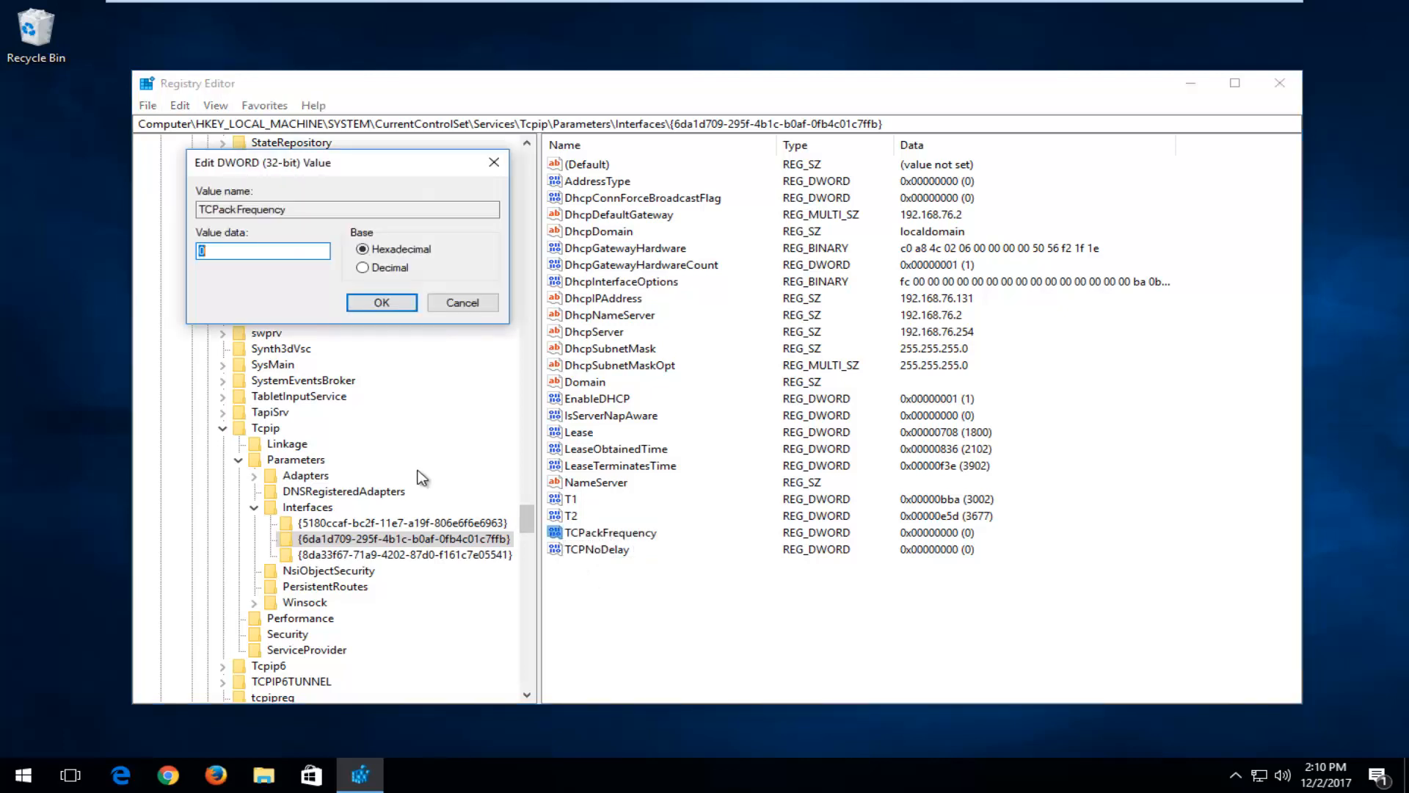
left_click_drag(333, 172, 725, 273)
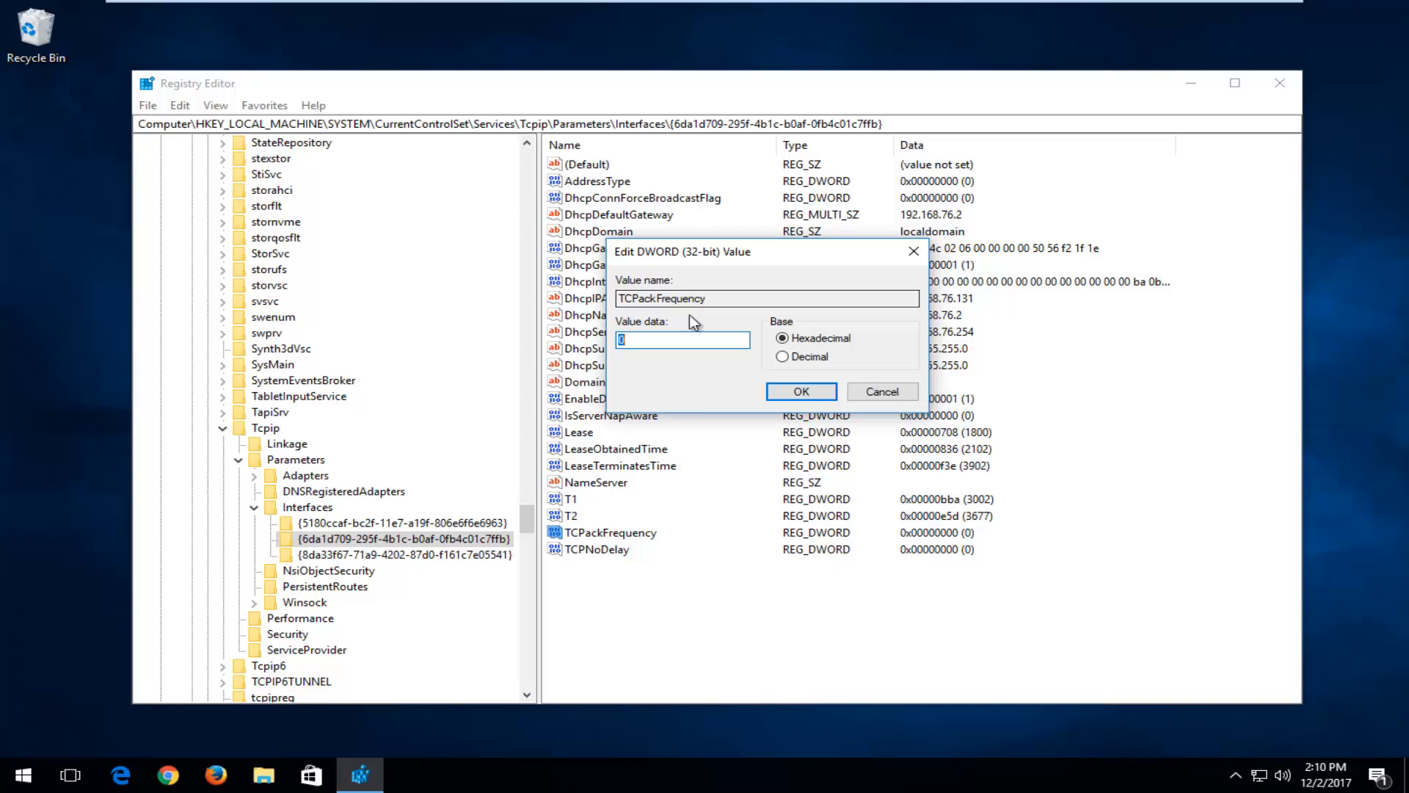
type("1")
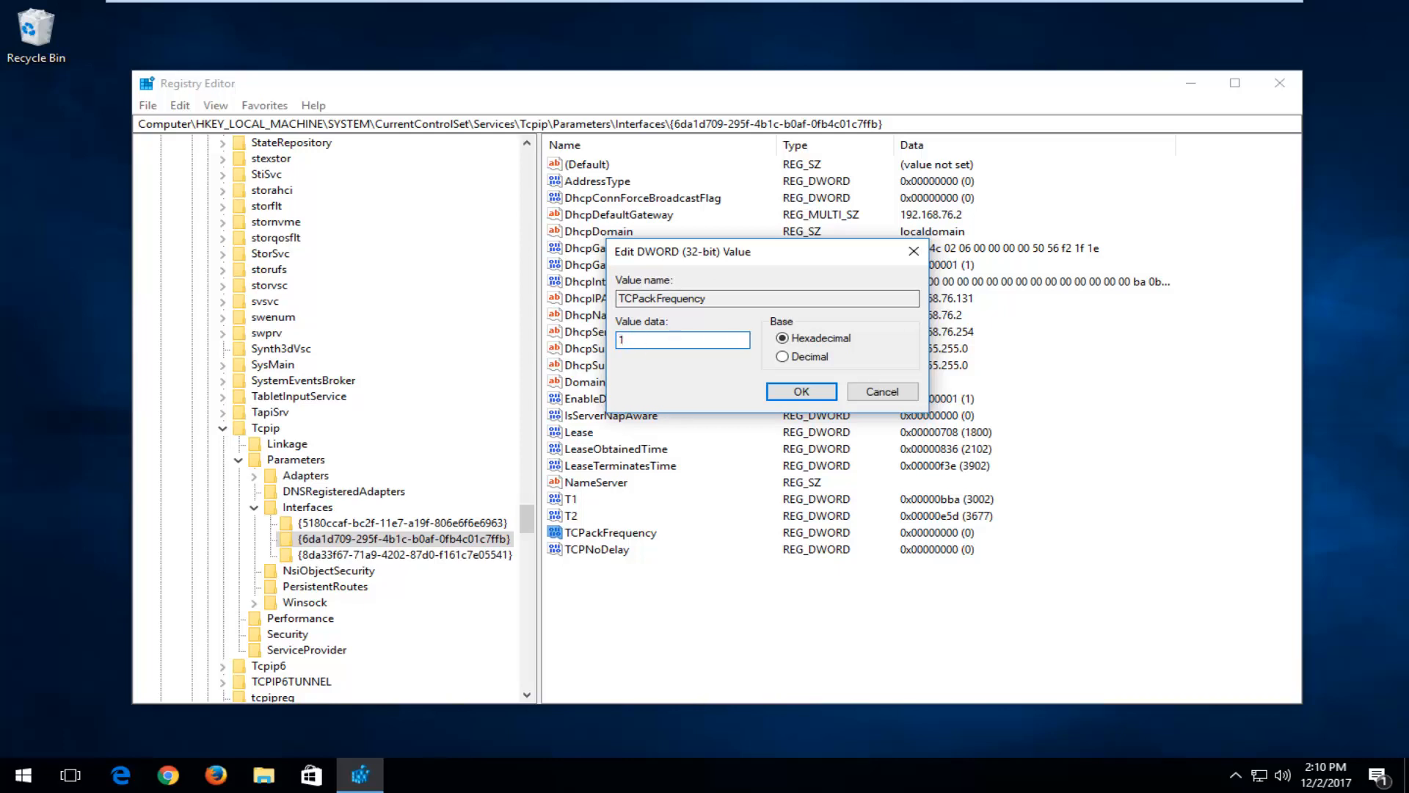
left_click(798, 393)
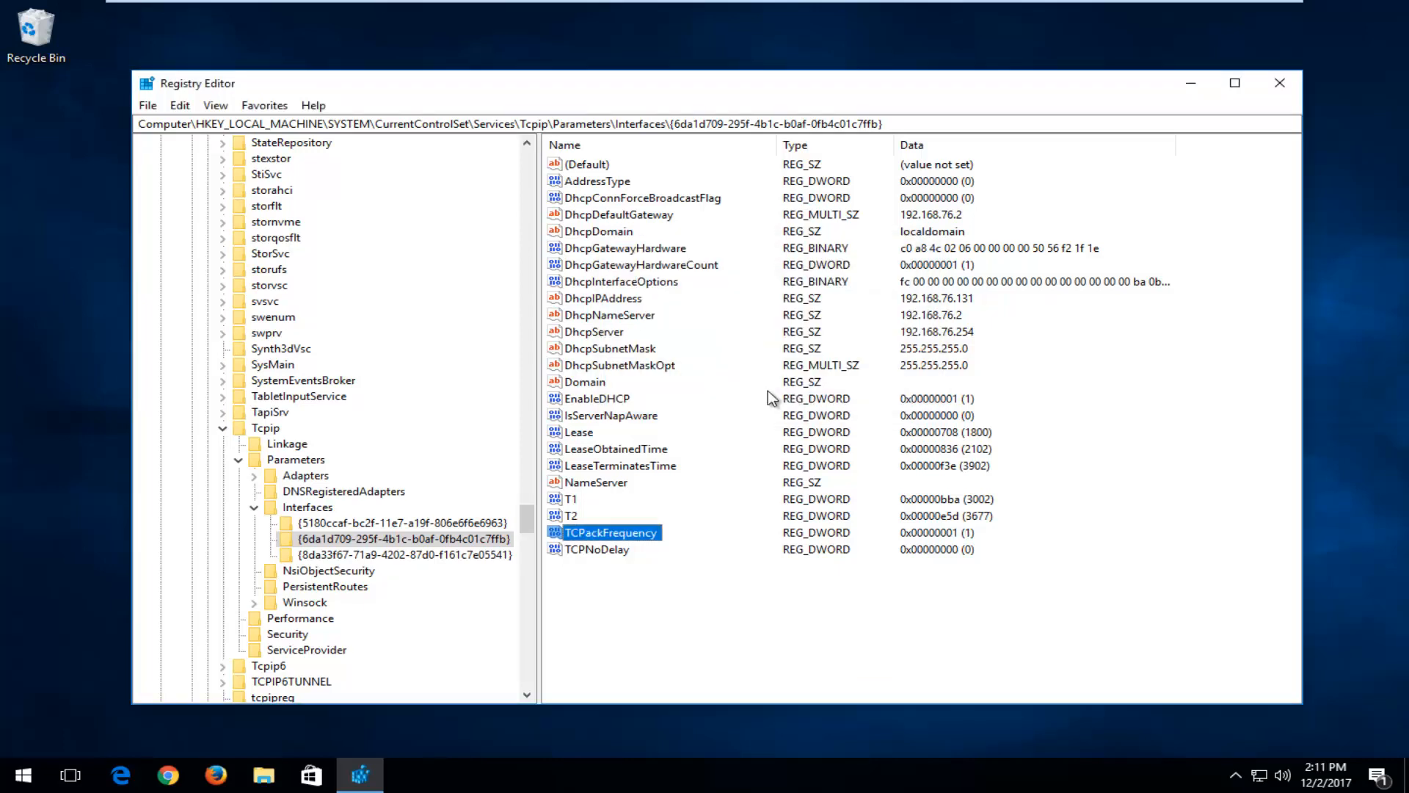
Step: Set the TCPNoDelay value data in the interface key to hexadecimal 1 and save it
left_click(582, 550)
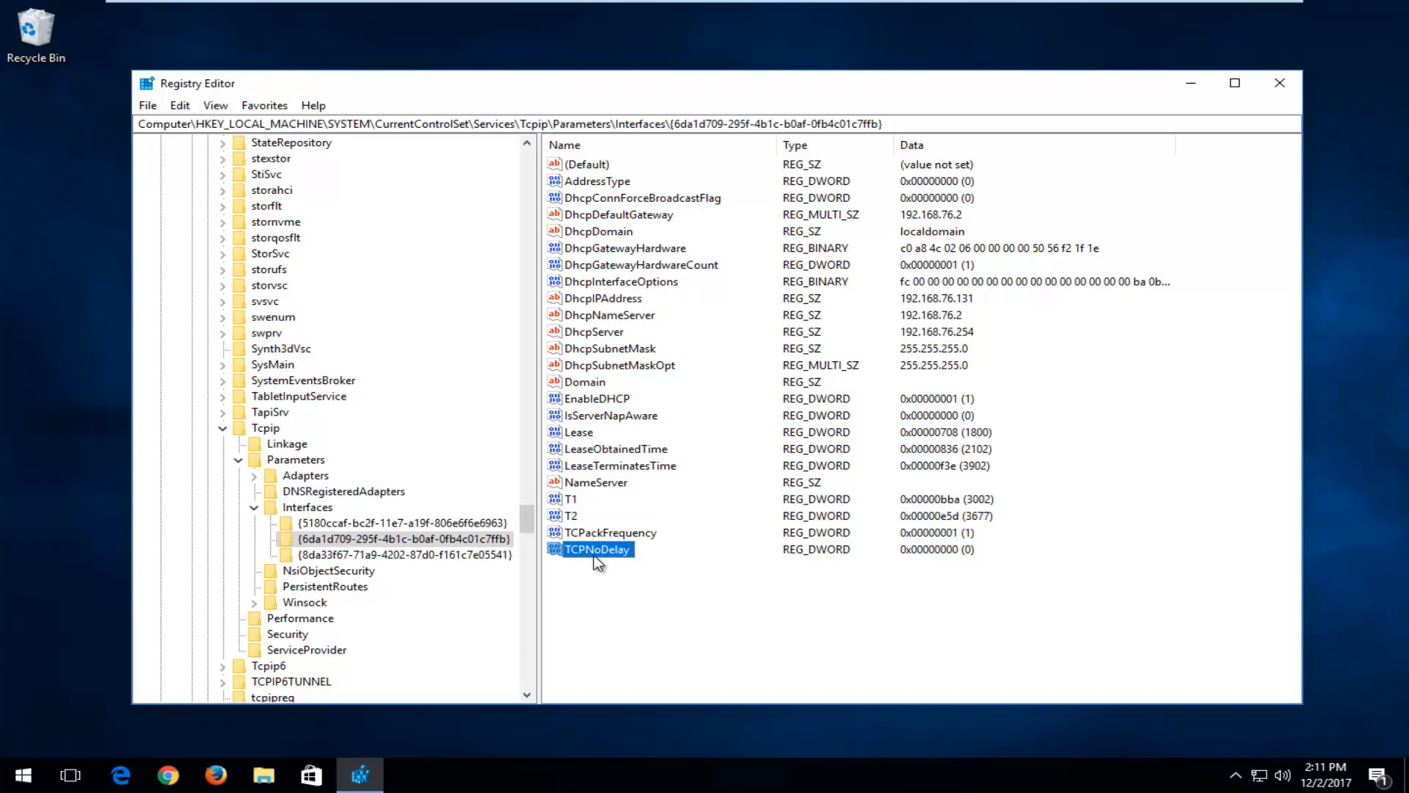
double_click(597, 557)
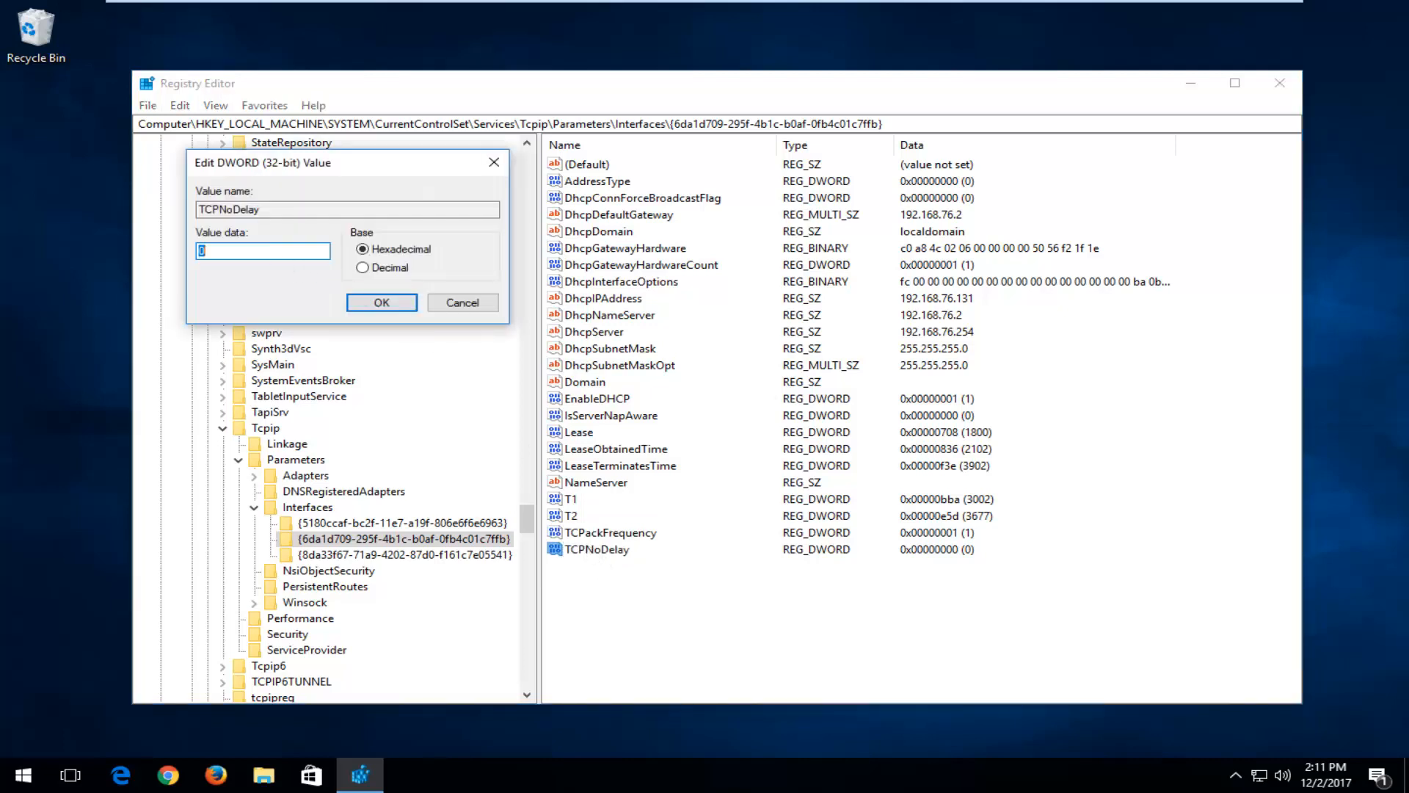
type("1")
left_click(362, 304)
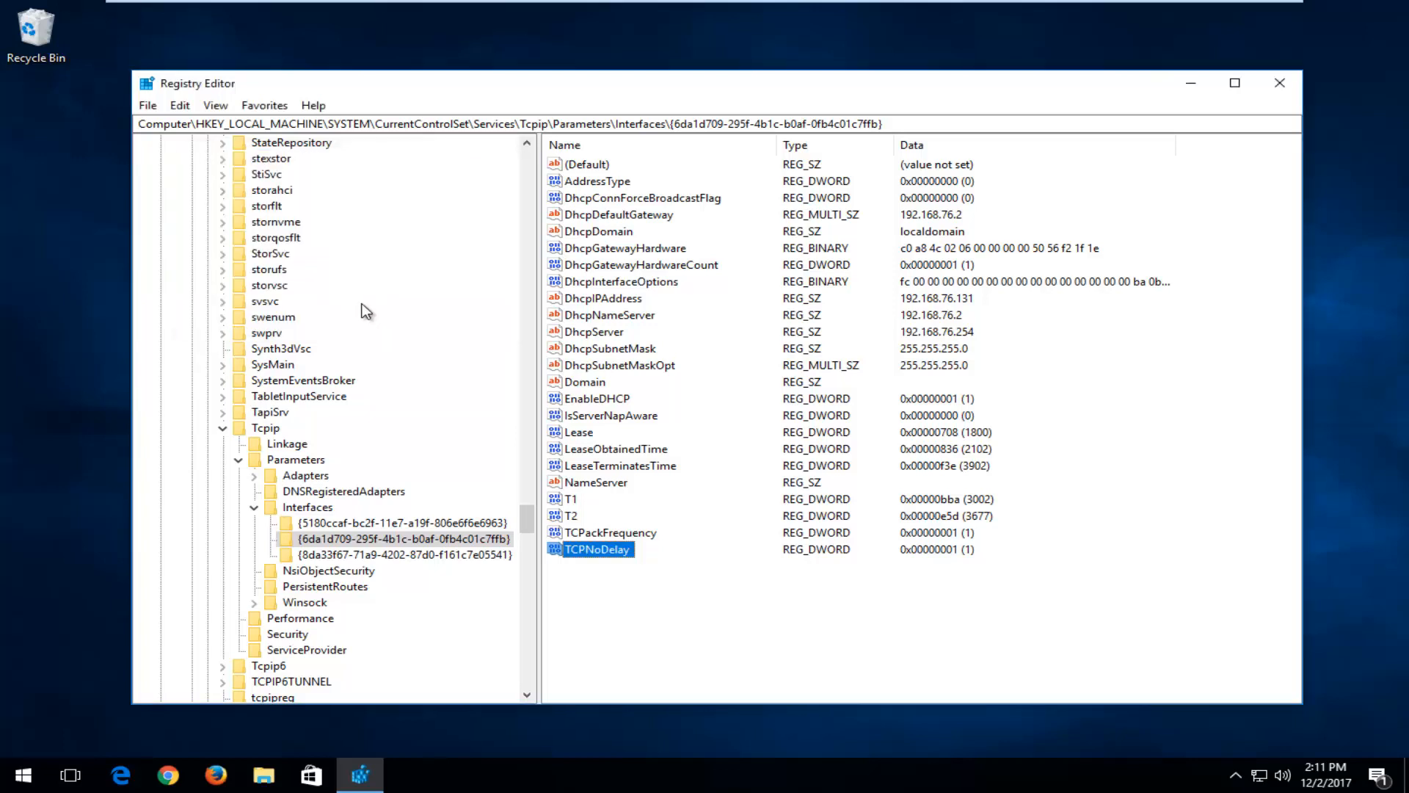
Step: Collapse the open branches from Interfaces up through SYSTEM and select HKEY_LOCAL_MACHINE
left_click(254, 508)
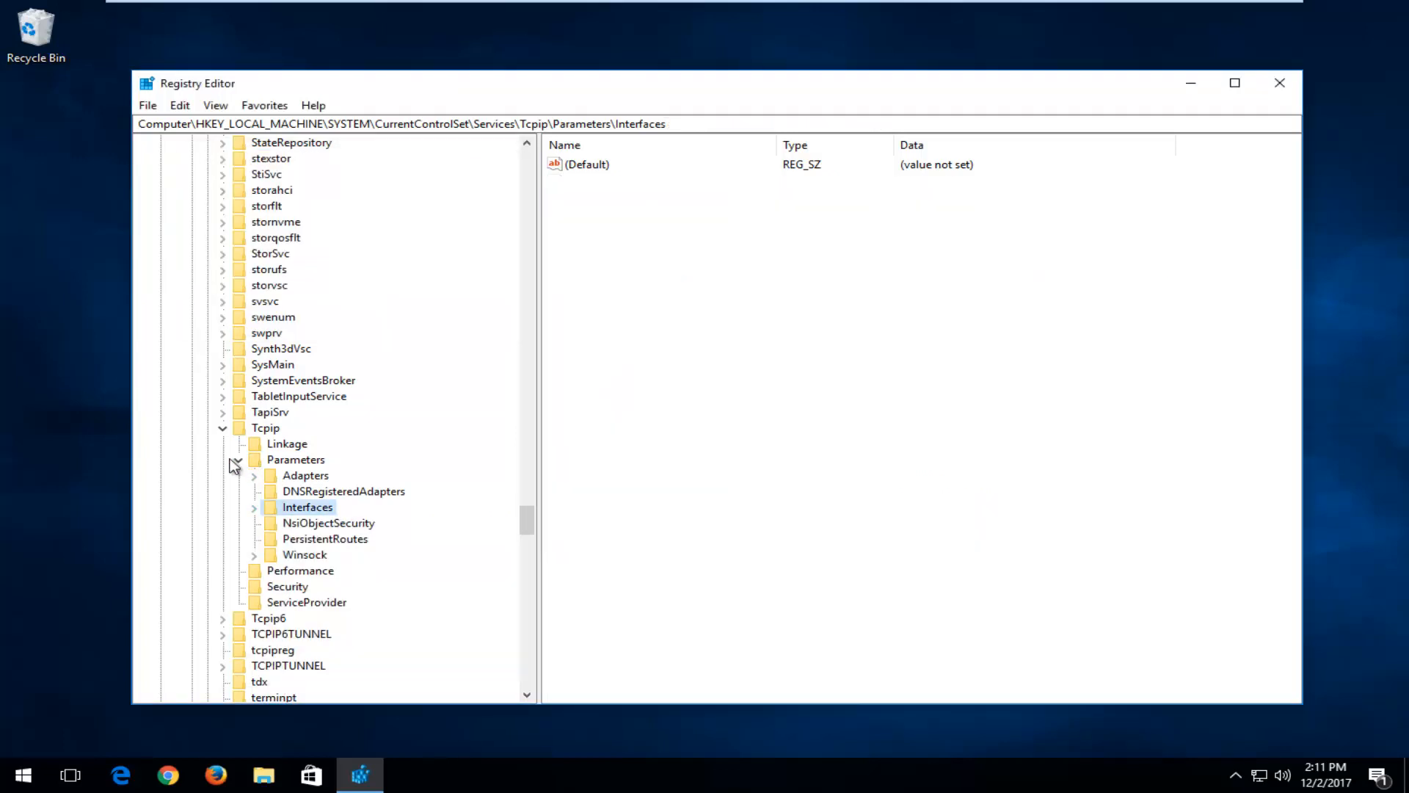
left_click(238, 462)
left_click(223, 429)
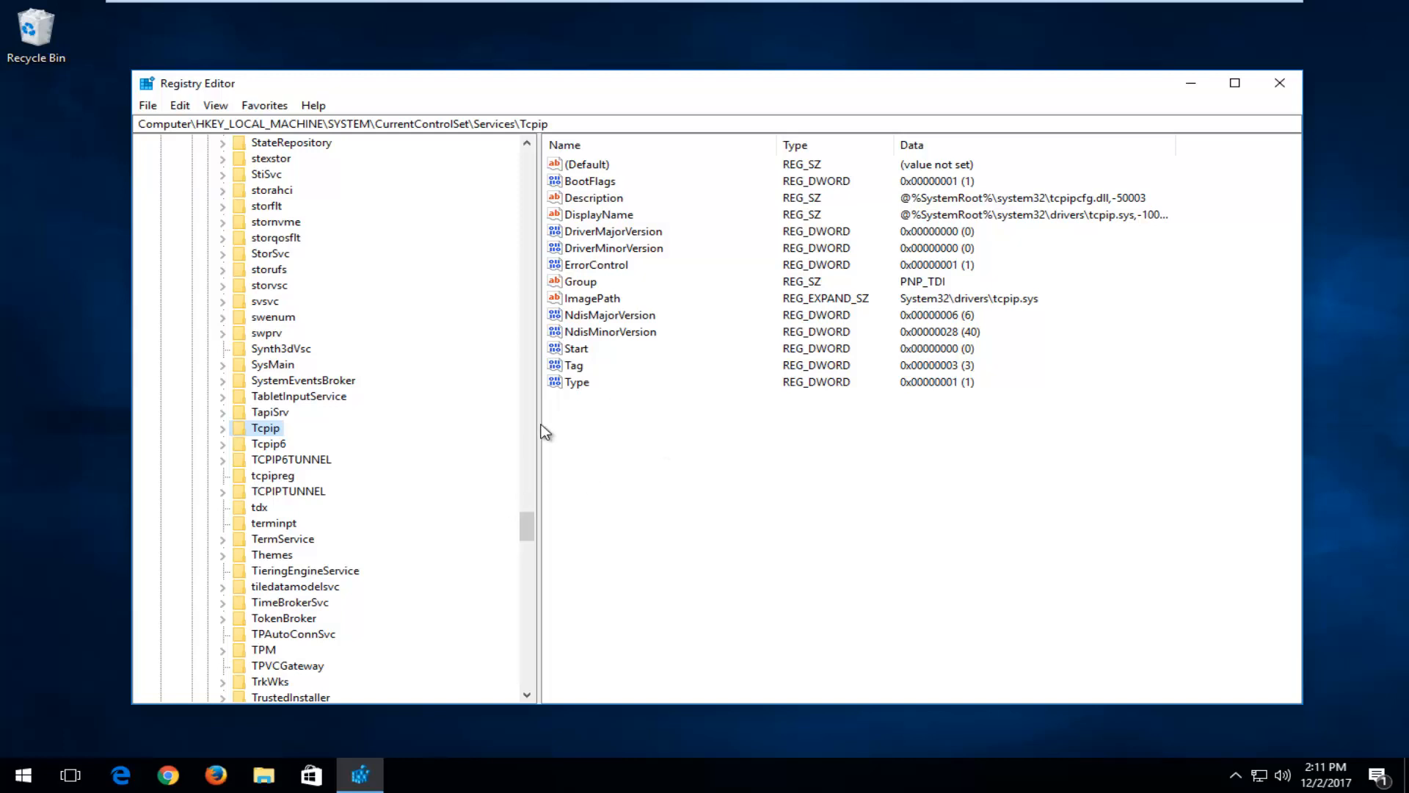
left_click_drag(527, 527, 527, 163)
left_click(207, 412)
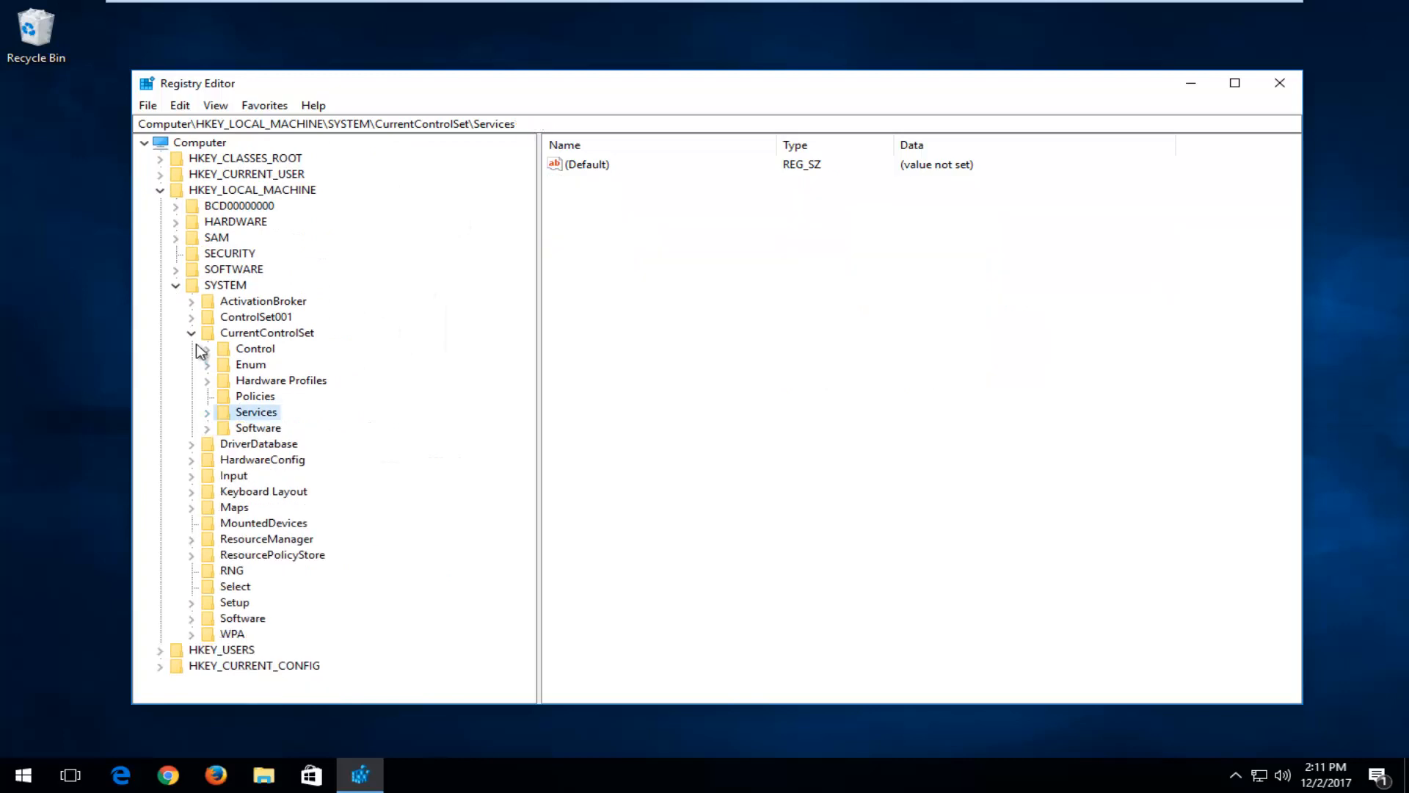
left_click(192, 332)
left_click(176, 286)
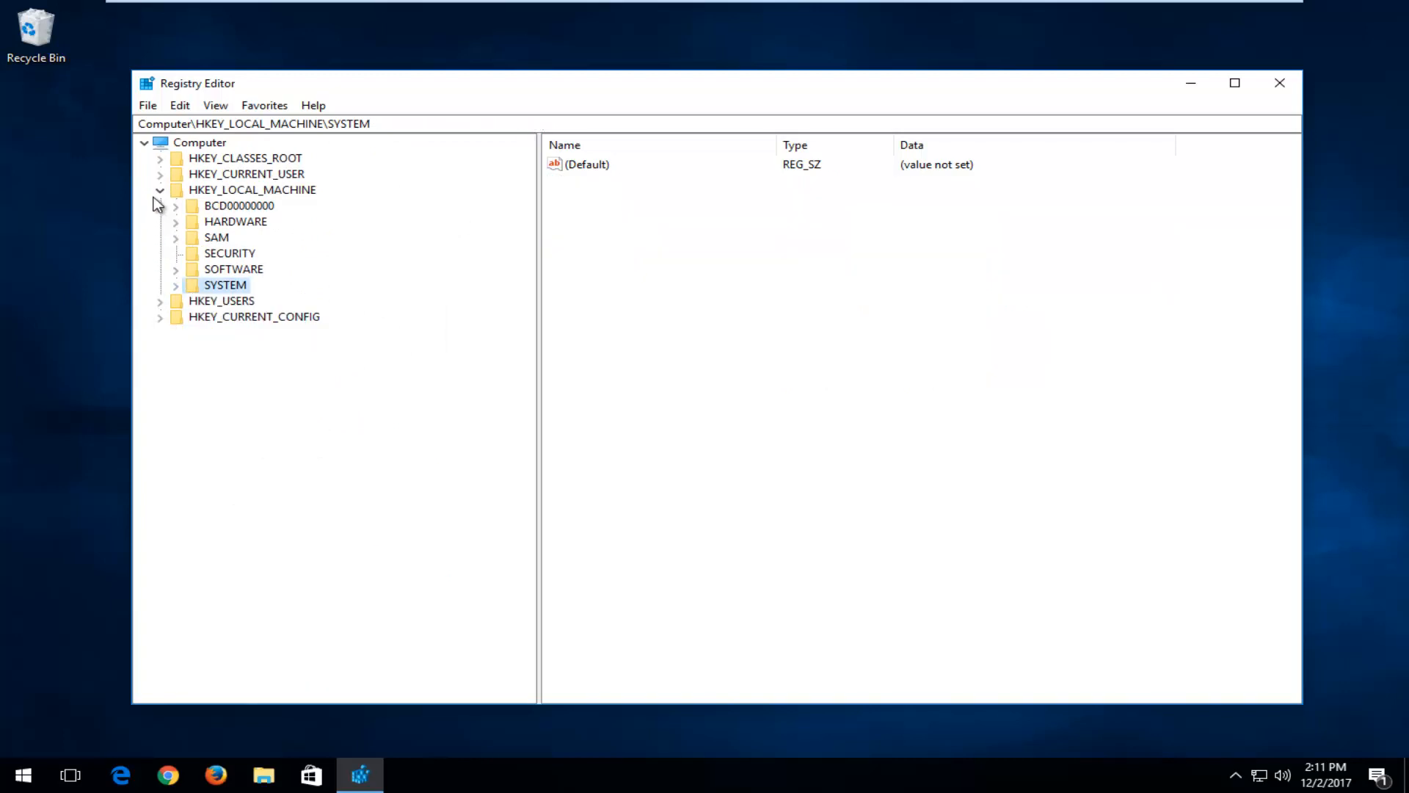
left_click(223, 190)
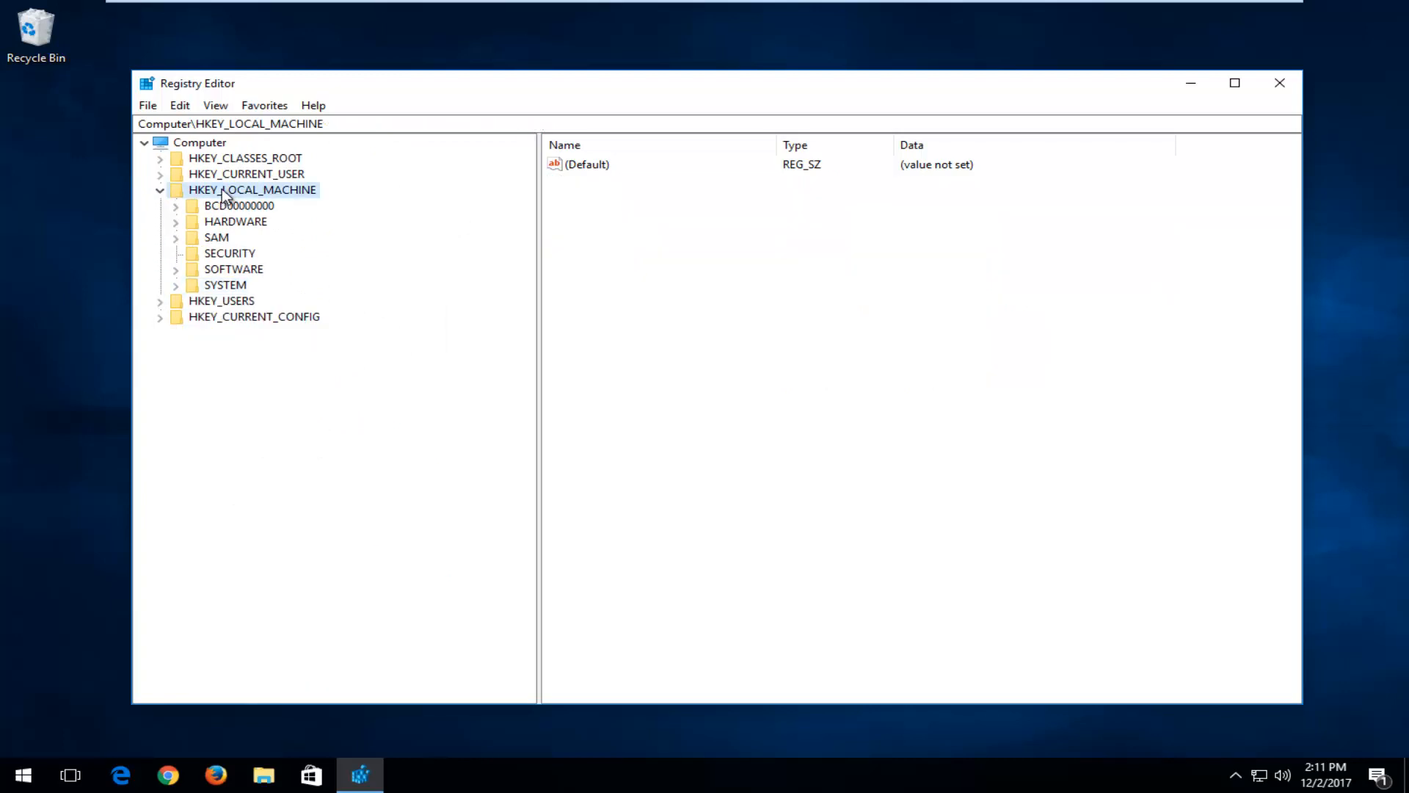
Step: Expand SOFTWARE and its Microsoft key under HKEY_LOCAL_MACHINE, look through the subkeys, and select Microsoft
left_click(177, 270)
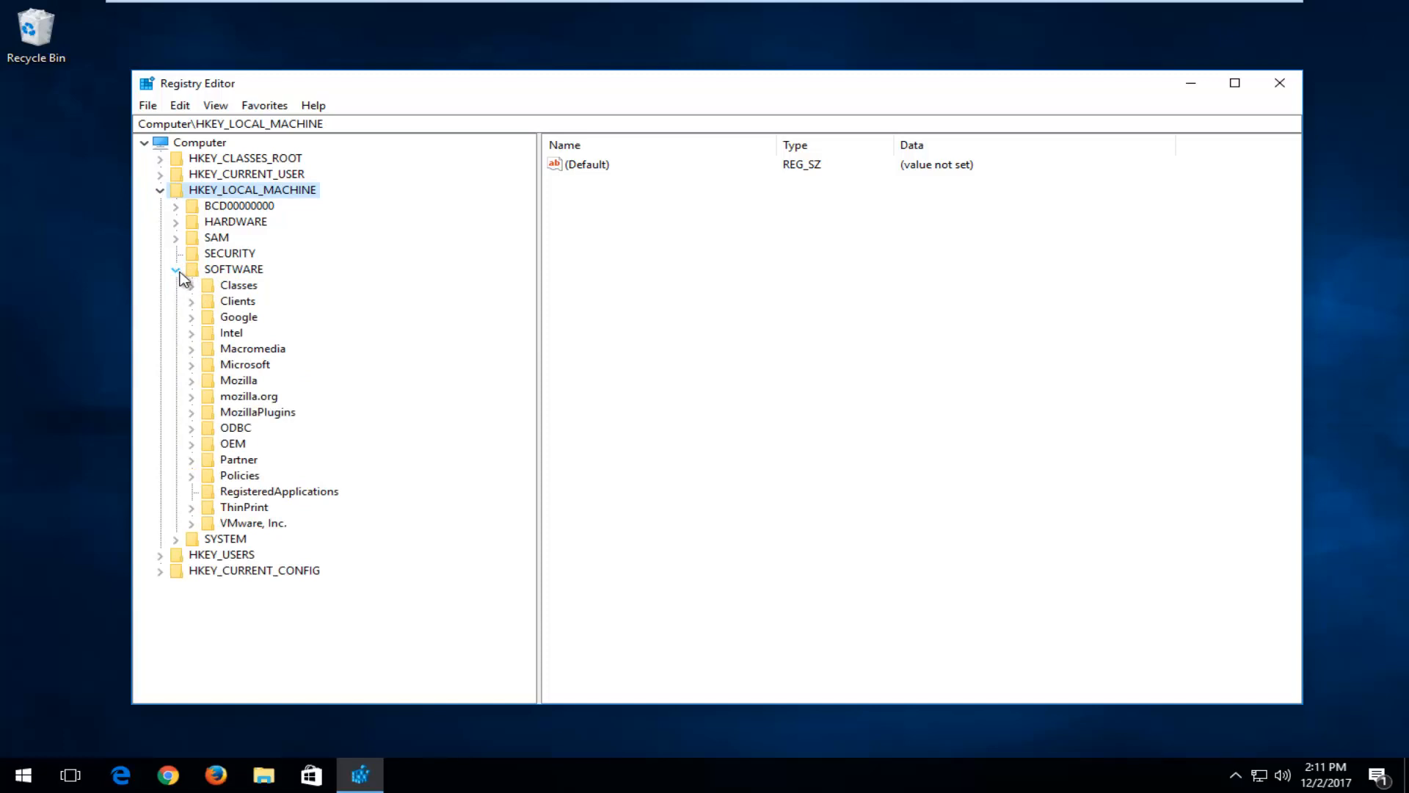
left_click(190, 365)
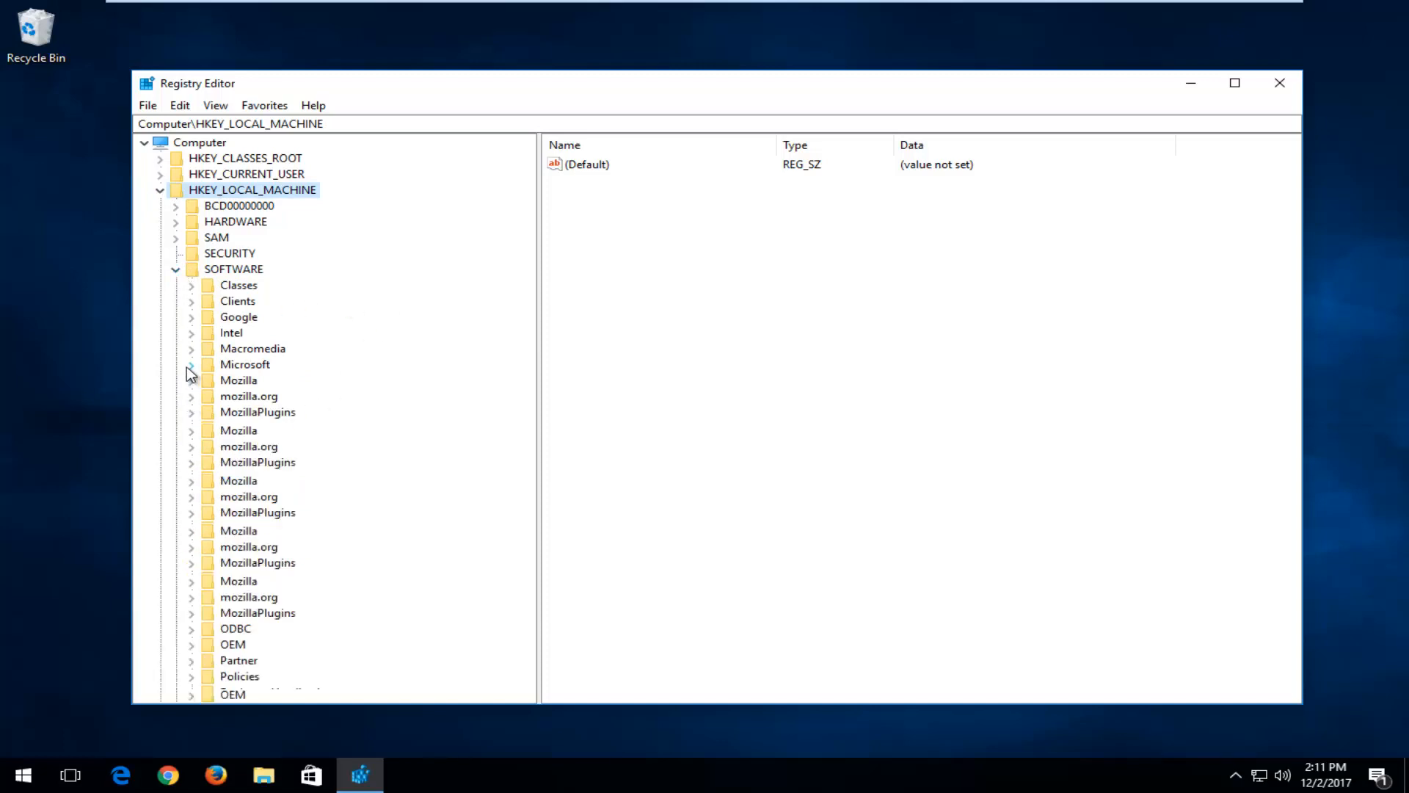
left_click_drag(530, 210, 487, 352)
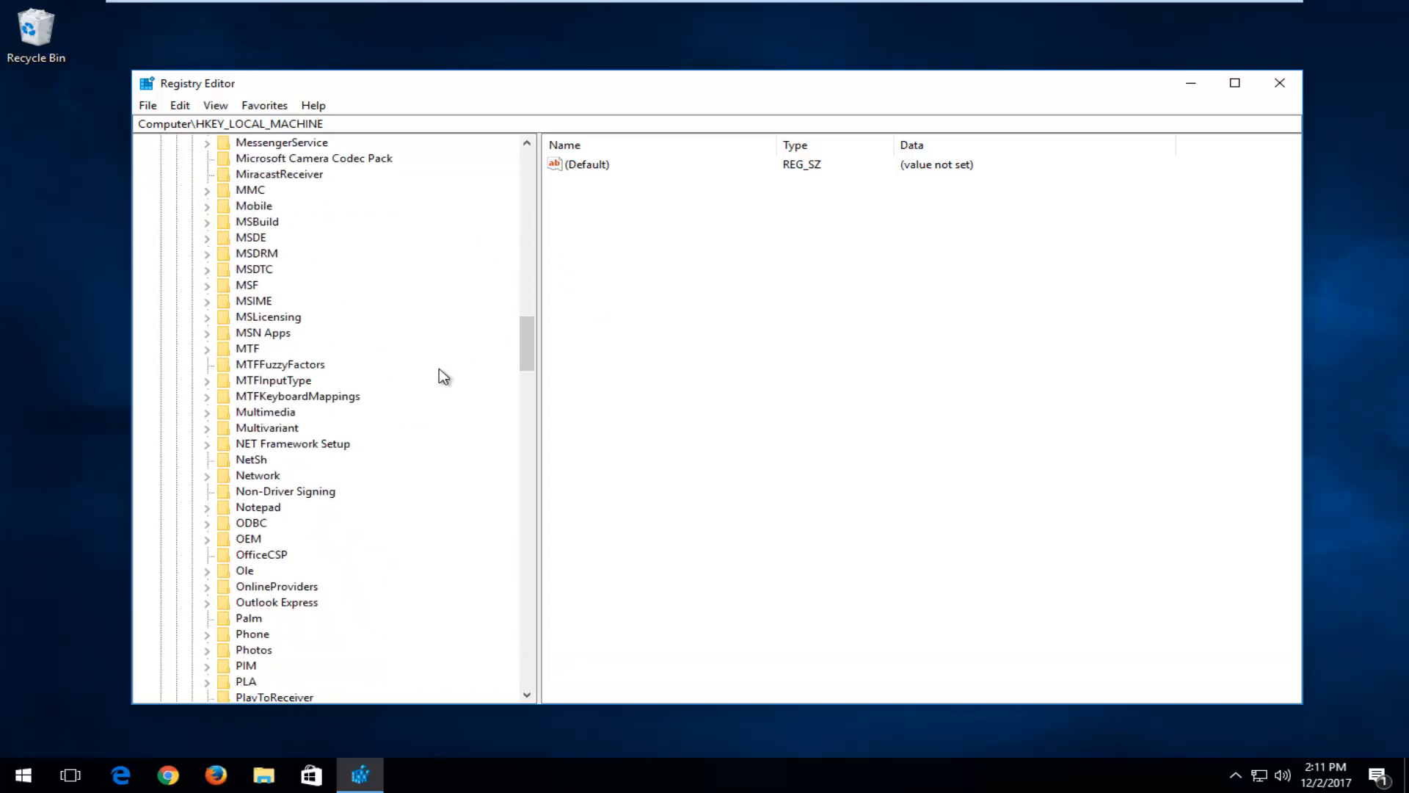
scroll(337, 465, "down", 15)
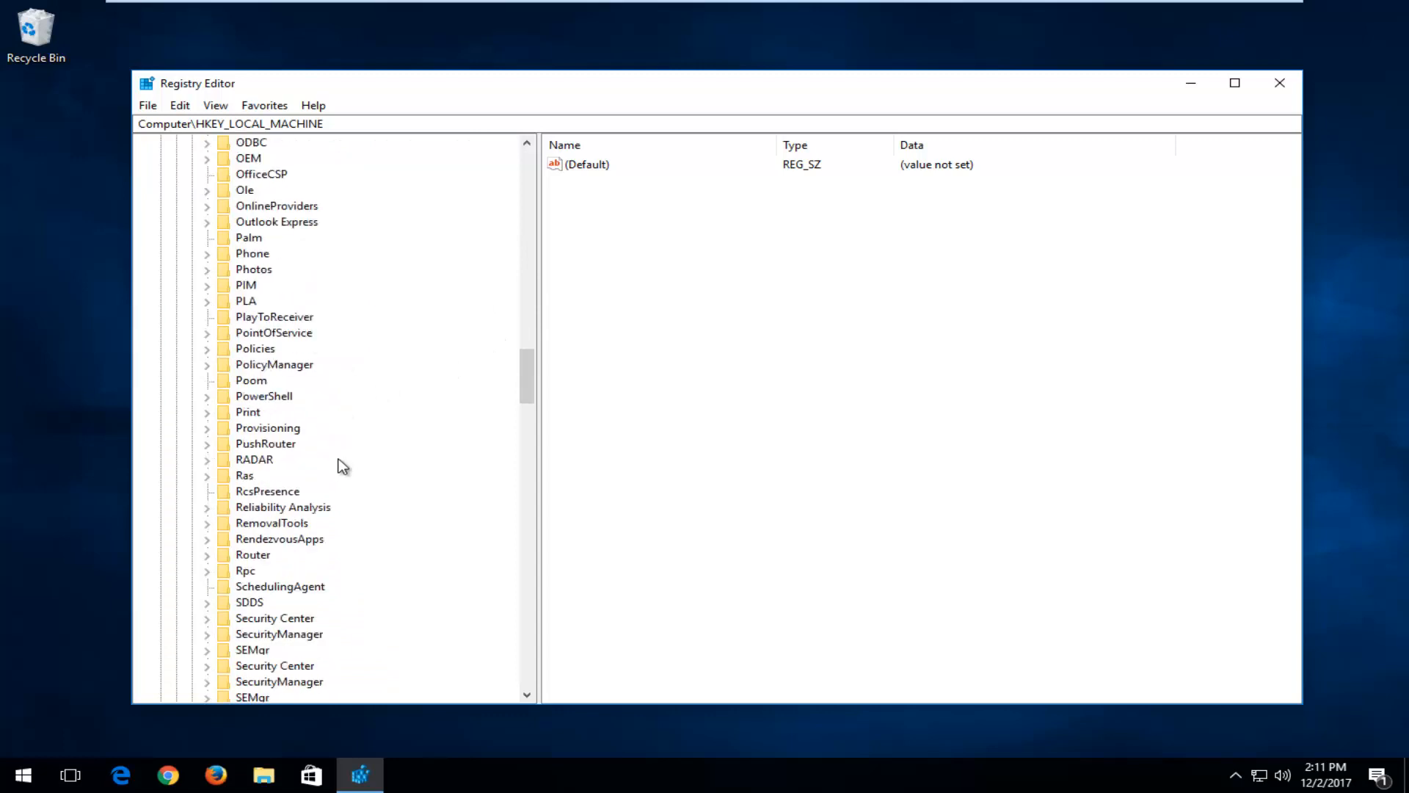
scroll(353, 476, "up", 15)
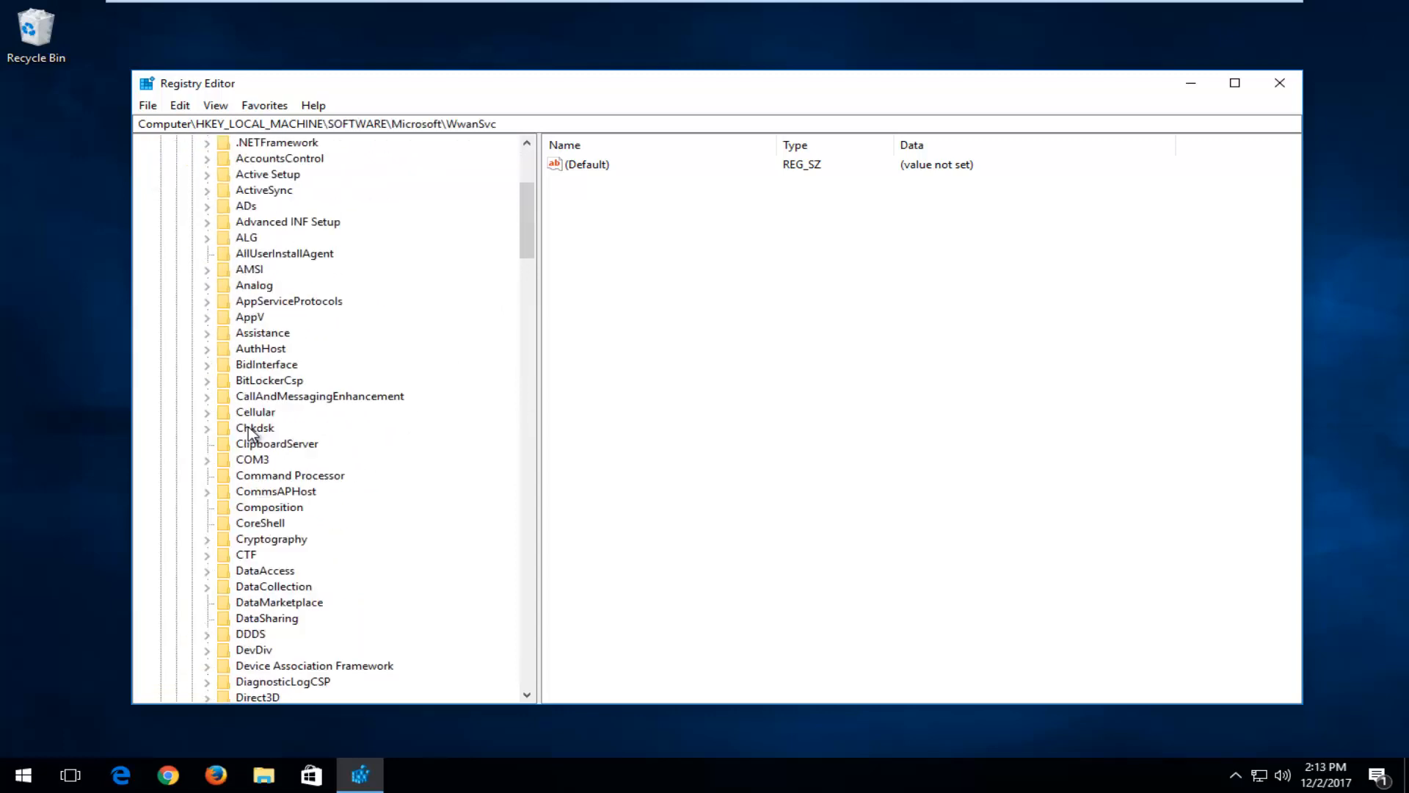
scroll(248, 433, "up", 2)
scroll(245, 434, "up", 3)
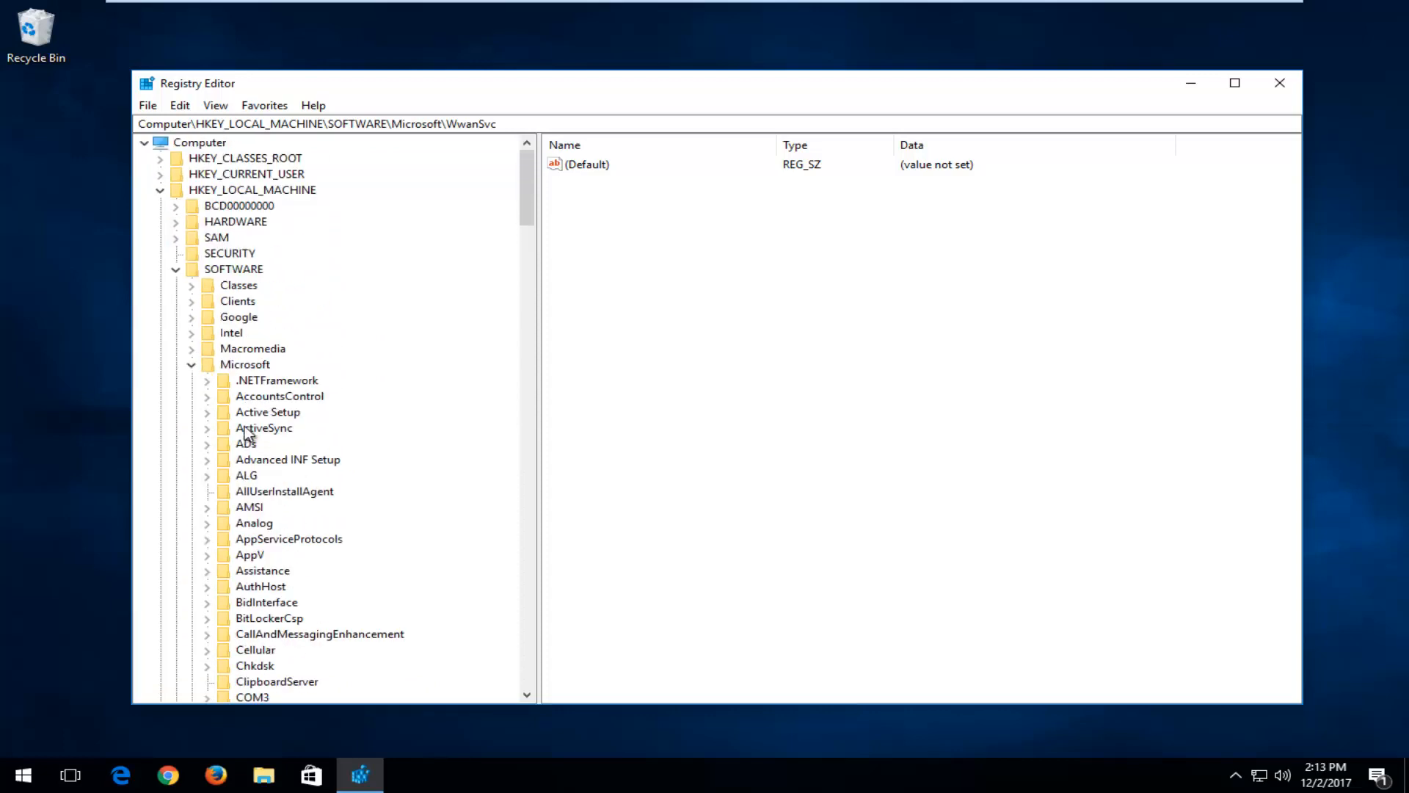
left_click(237, 365)
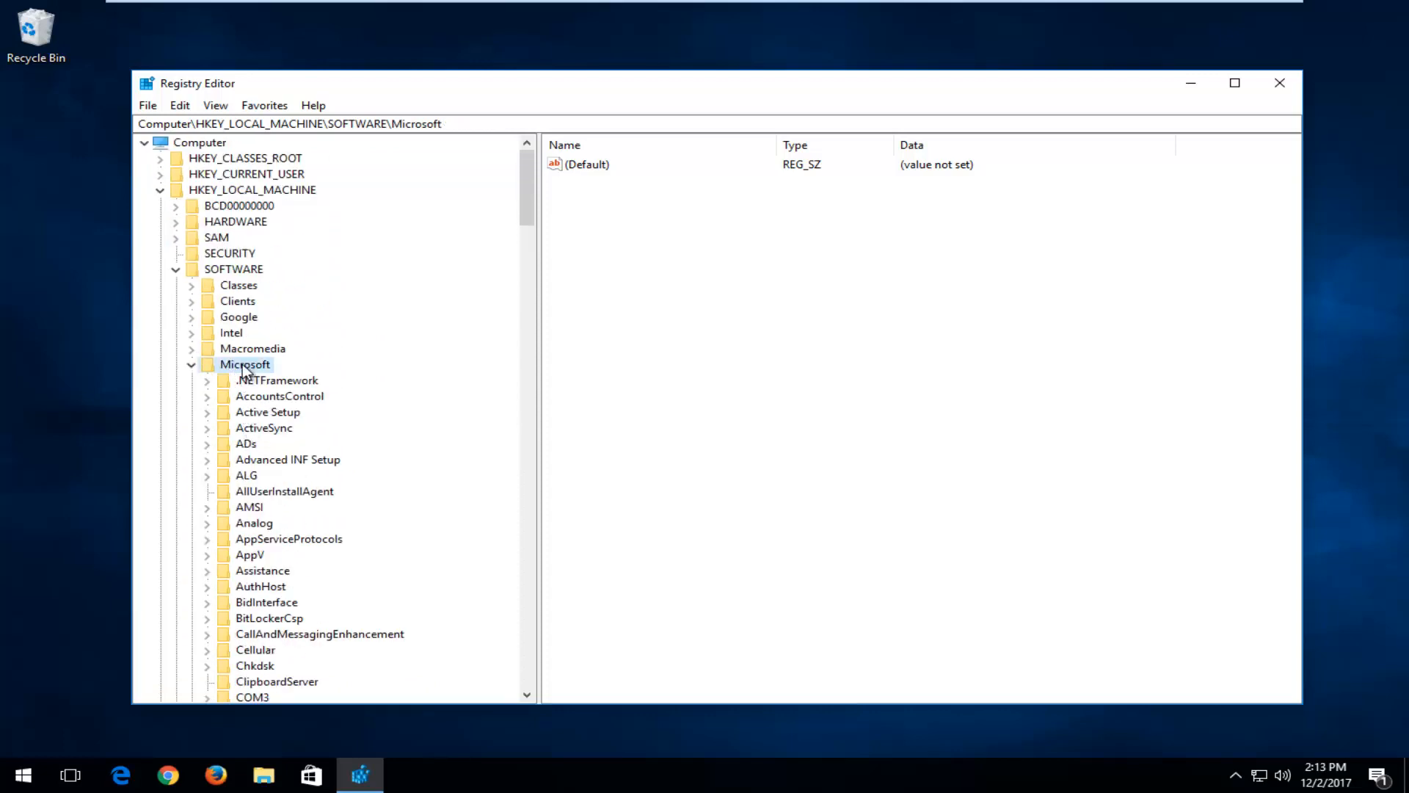
Step: Create a new key named MSMQ under HKEY_LOCAL_MACHINE\SOFTWARE\Microsoft
right_click(244, 365)
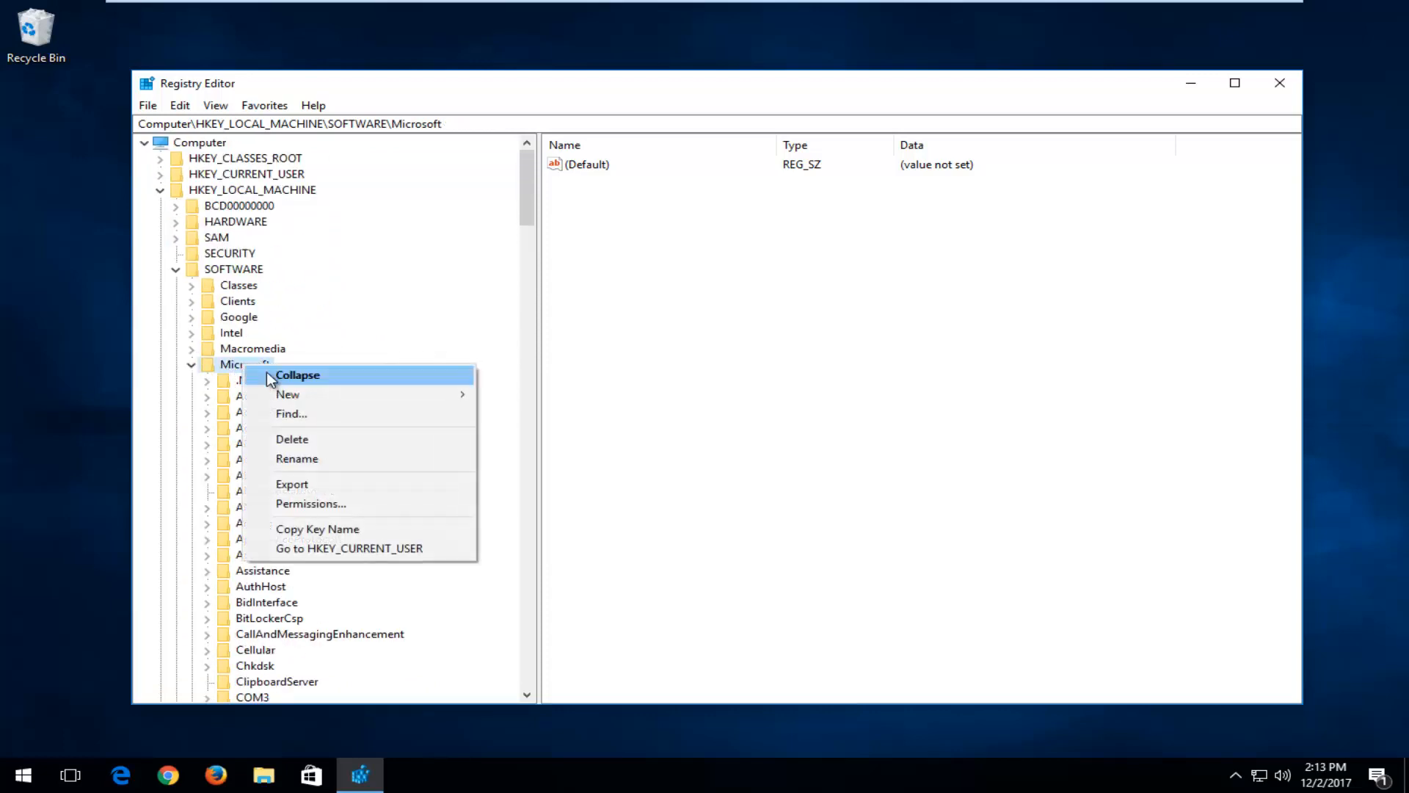
mouse_move(293, 396)
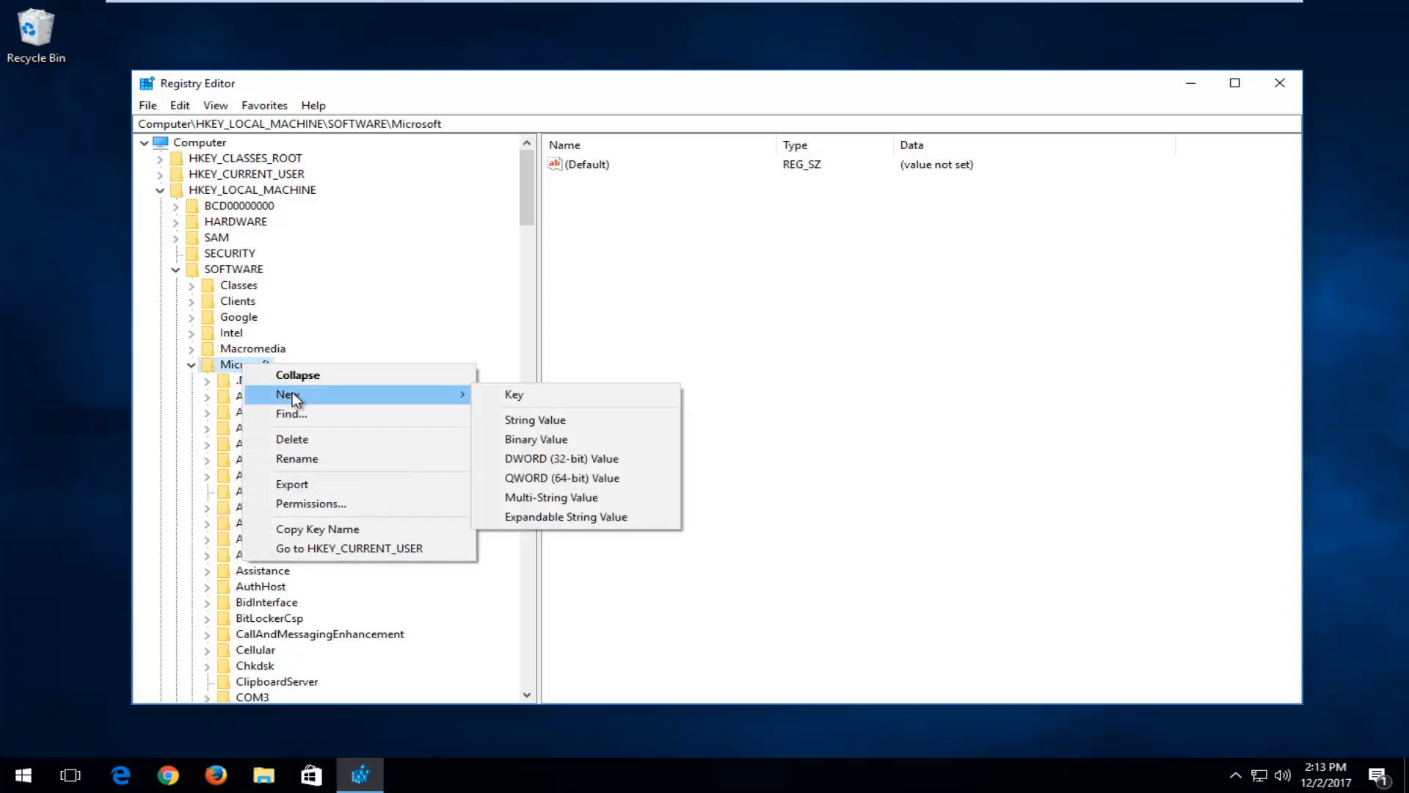
left_click(515, 395)
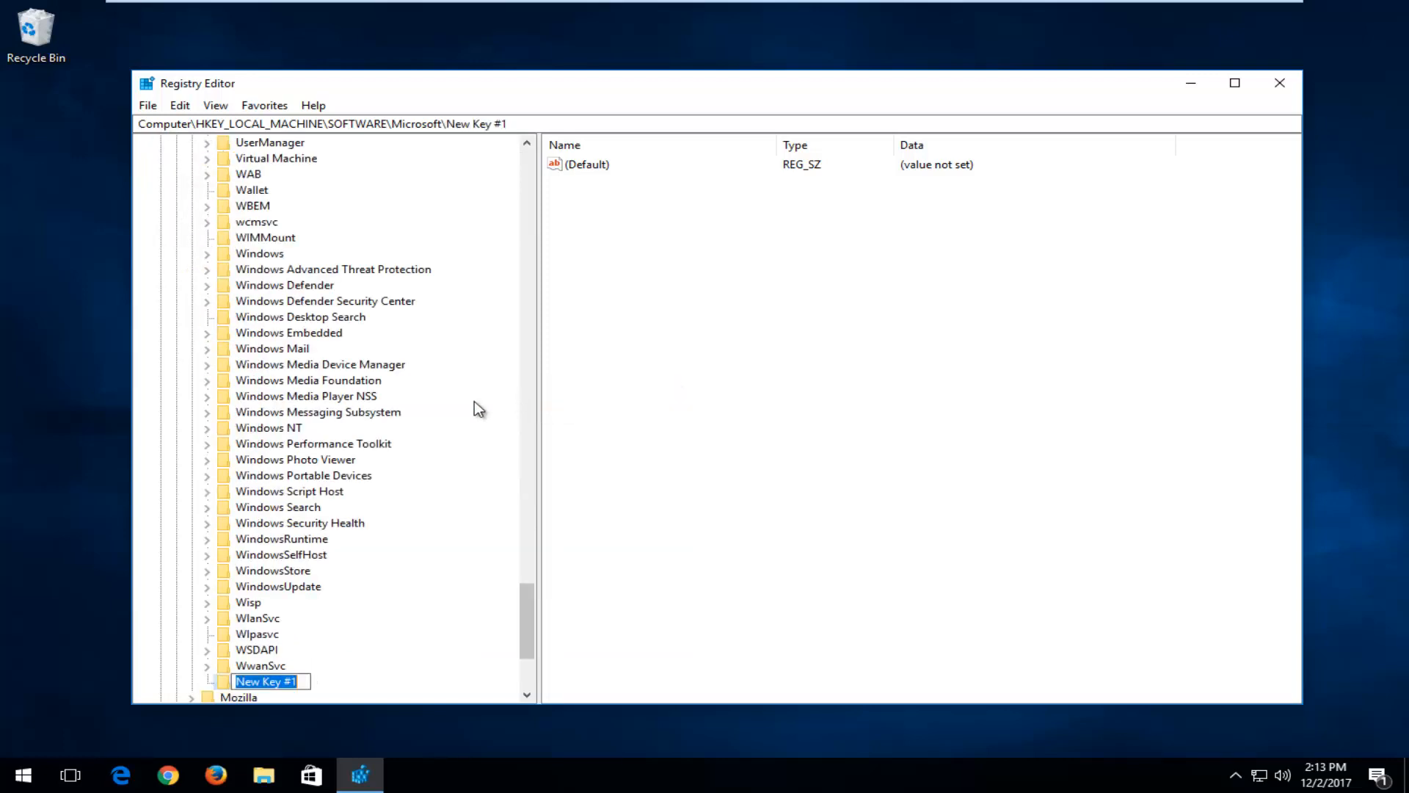
scroll(363, 470, "down", 2)
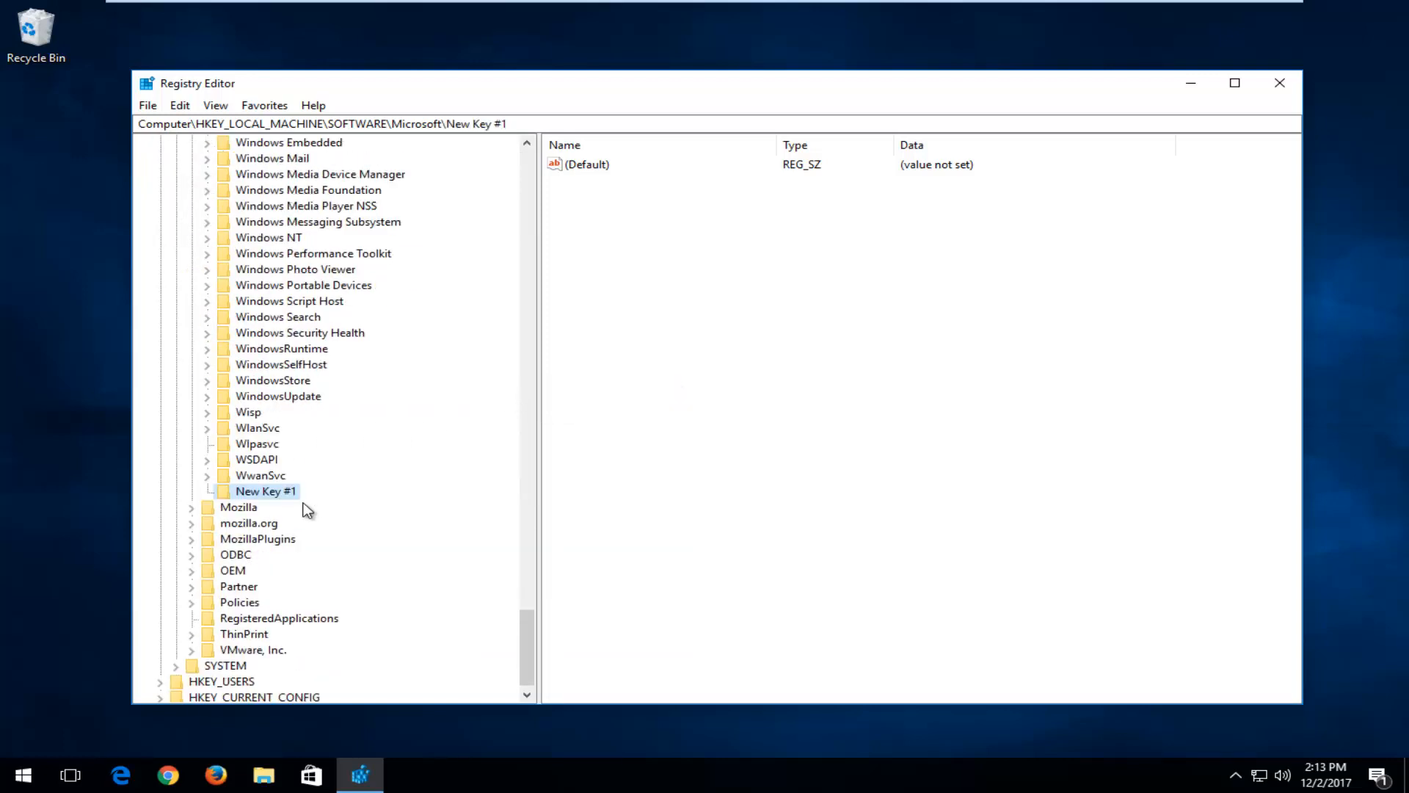
right_click(256, 494)
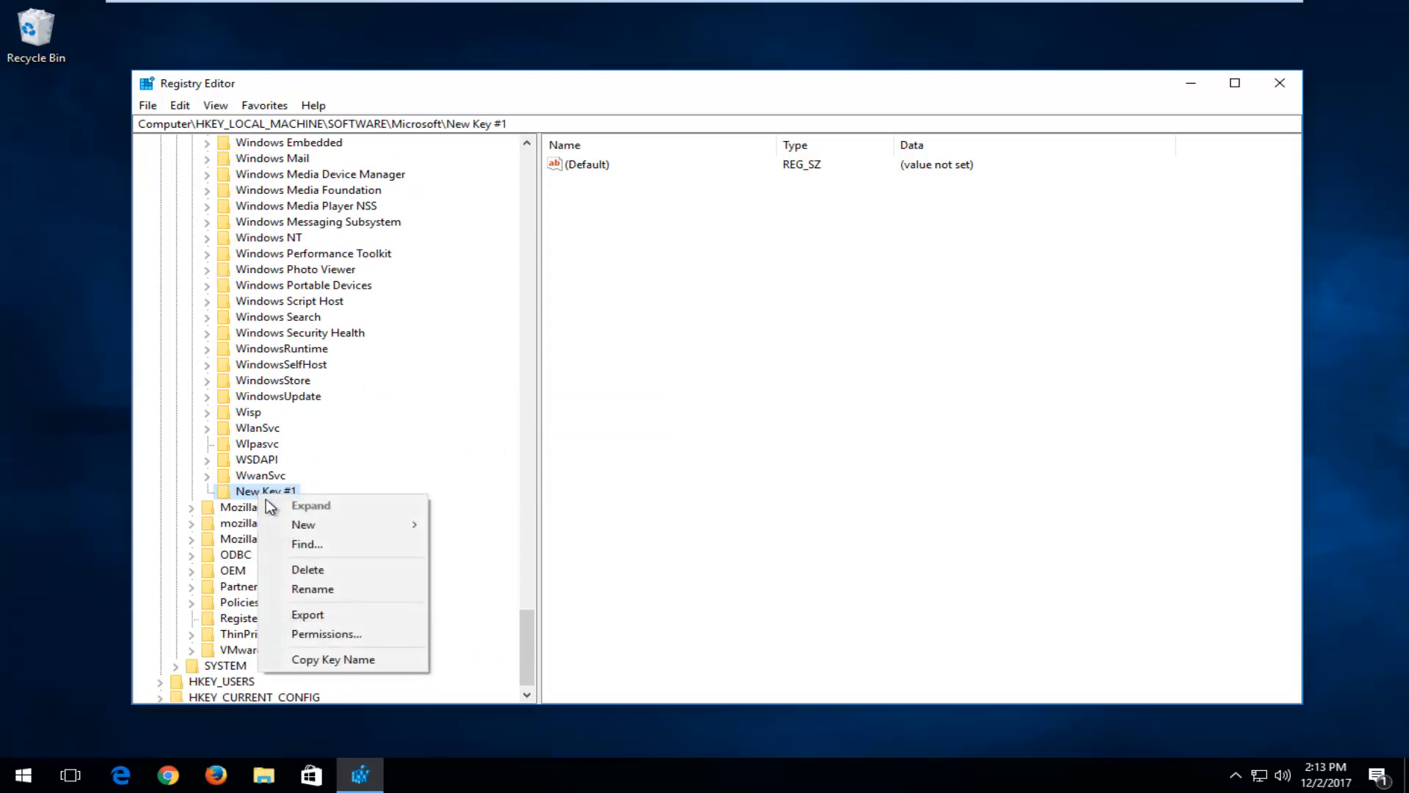
left_click(304, 587)
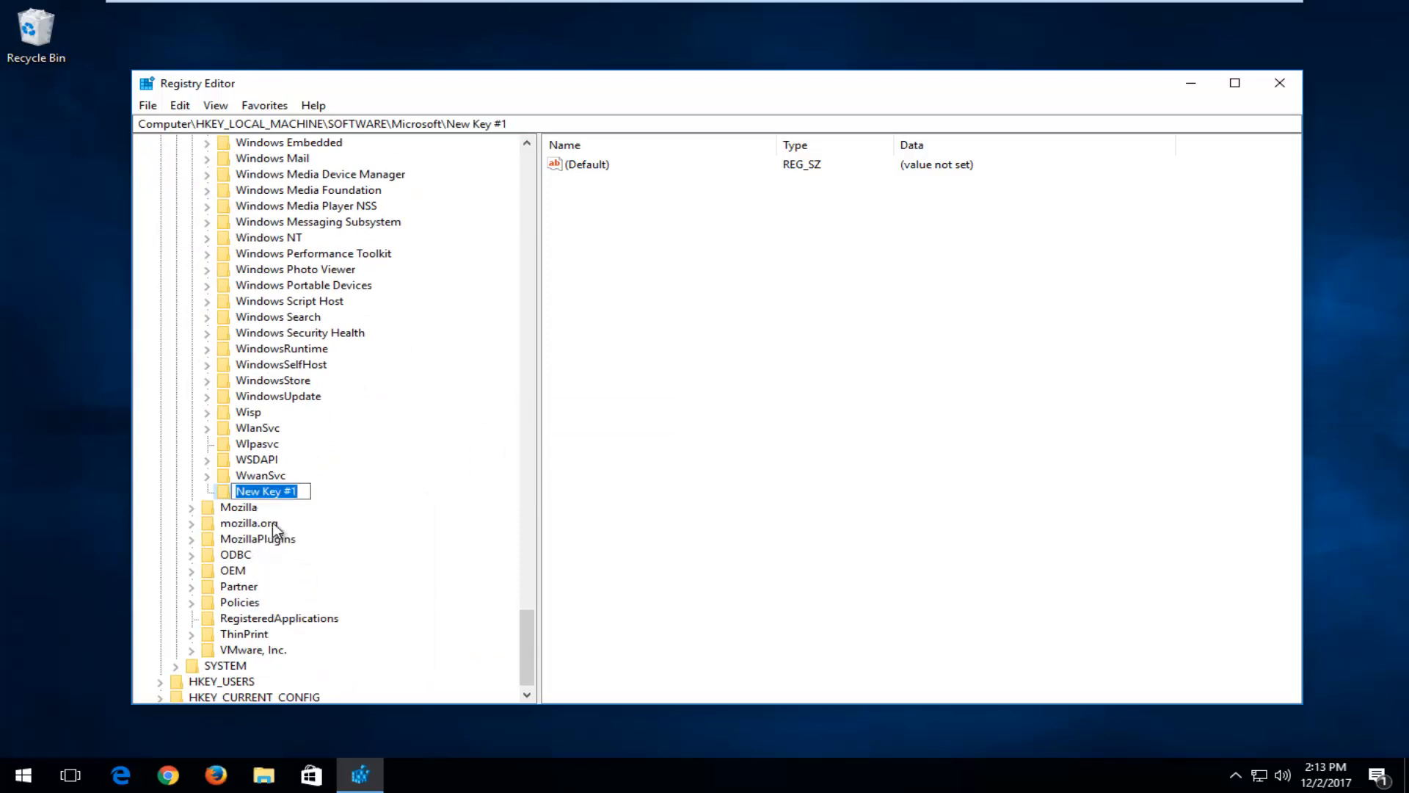
type("MSMQ")
key("Return")
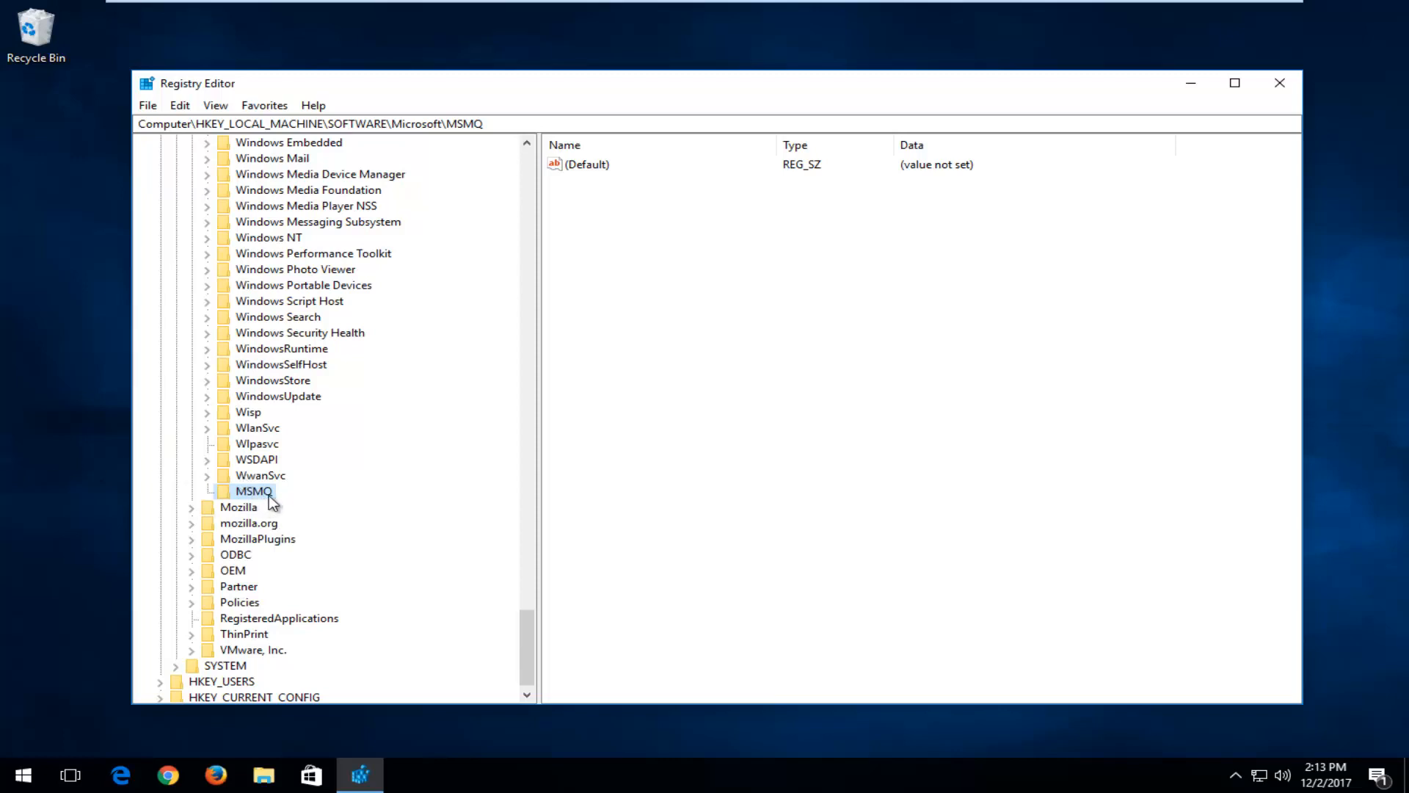
Step: Create a DWORD (32-bit) value named TCPNoDelay in the MSMQ key
left_click(582, 235)
right_click(655, 235)
mouse_move(680, 244)
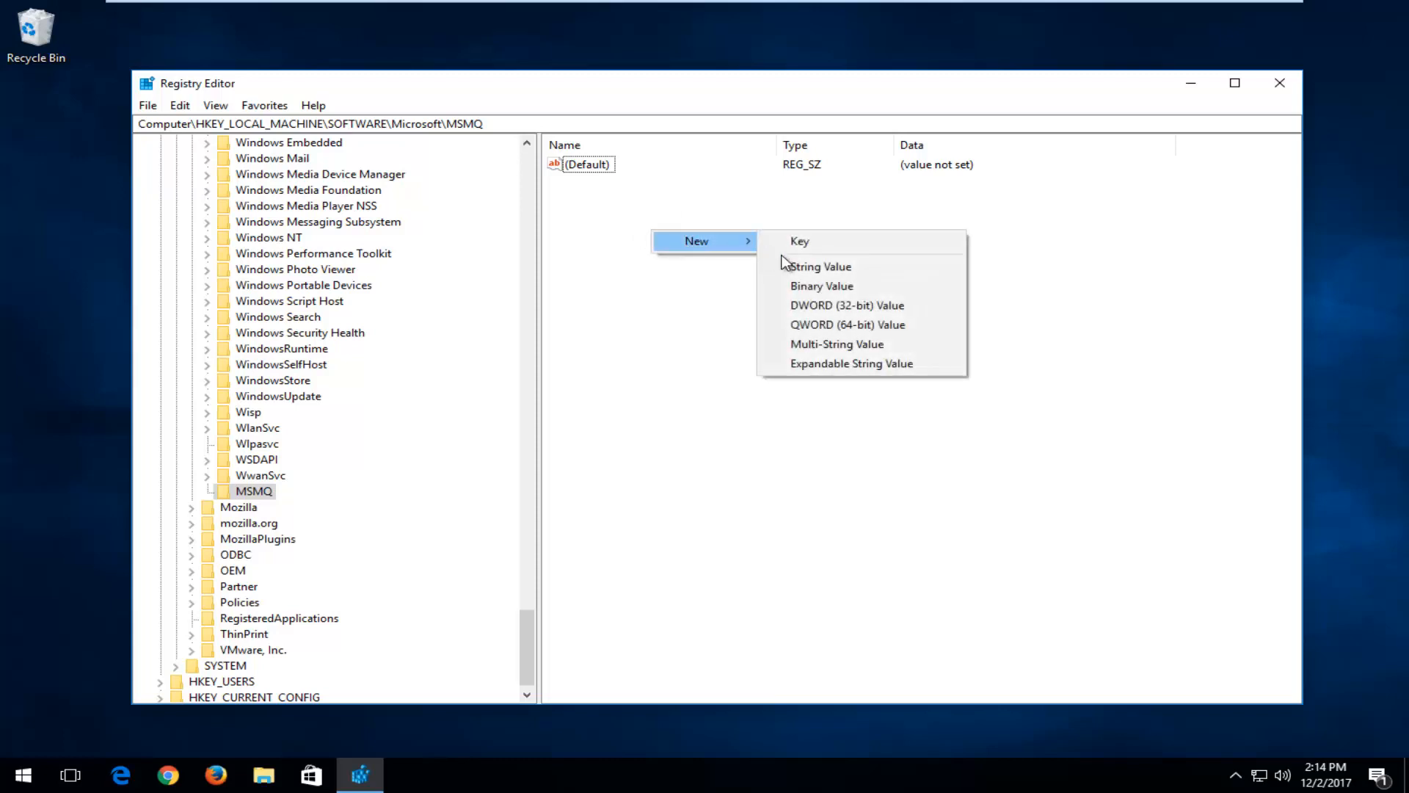
left_click(809, 307)
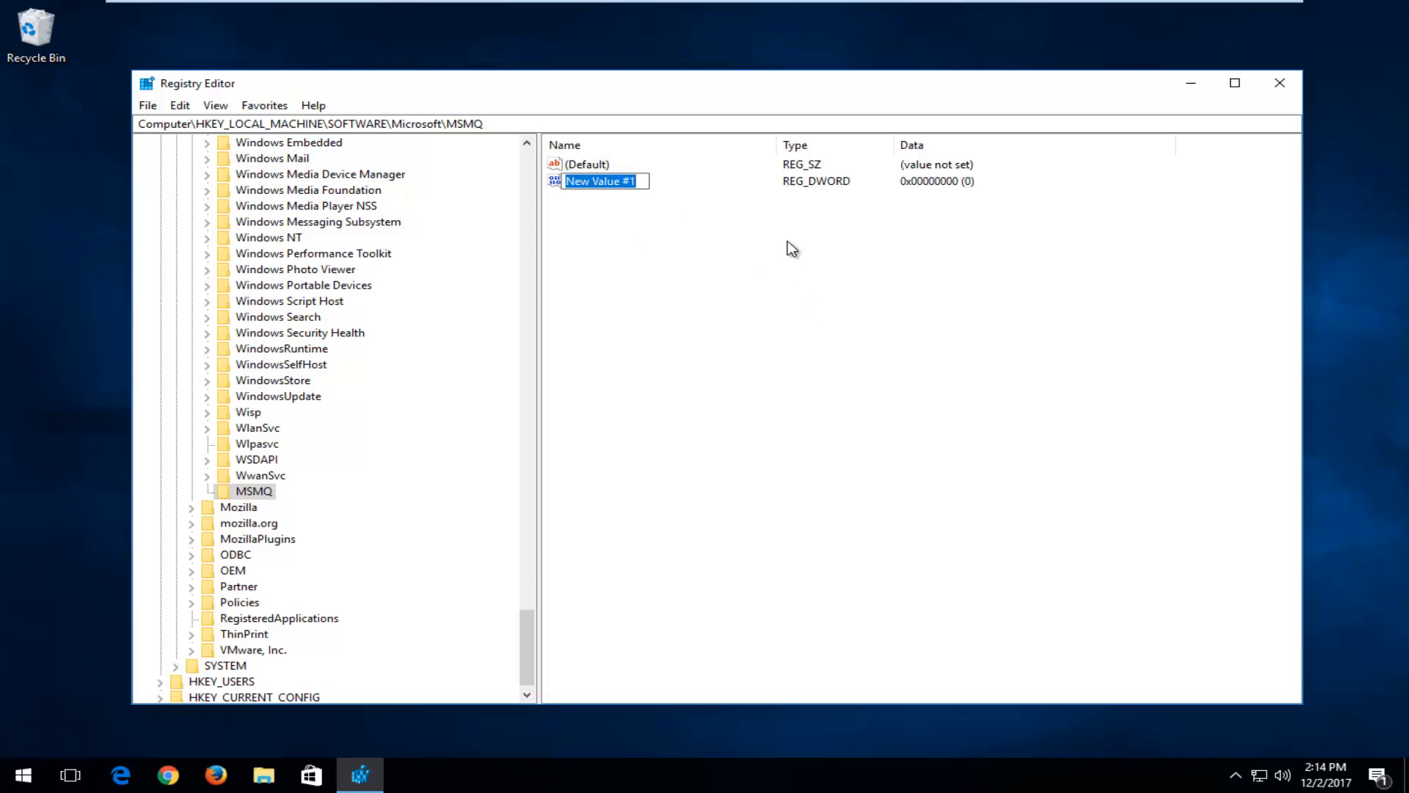
type("TCP")
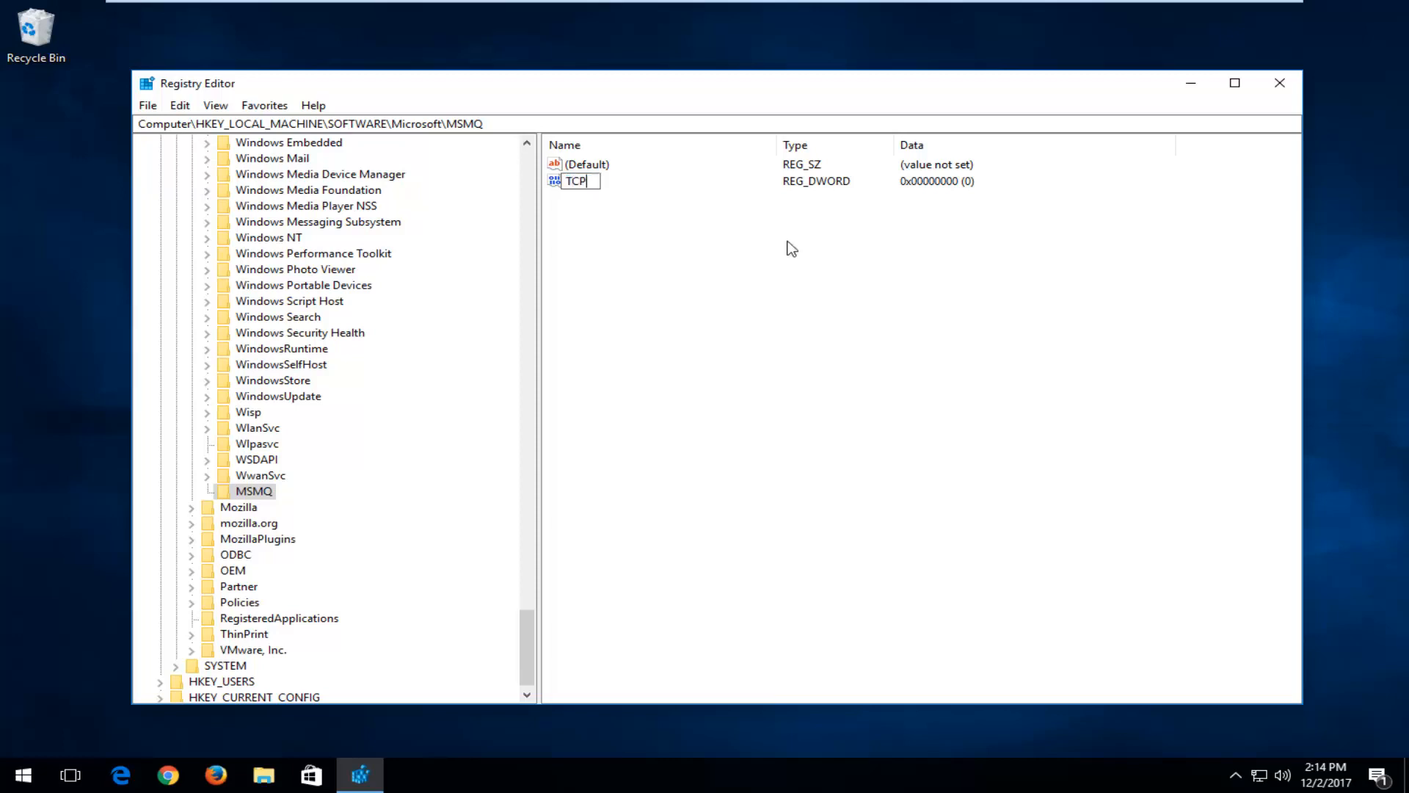
type("NoDelay")
key("Return")
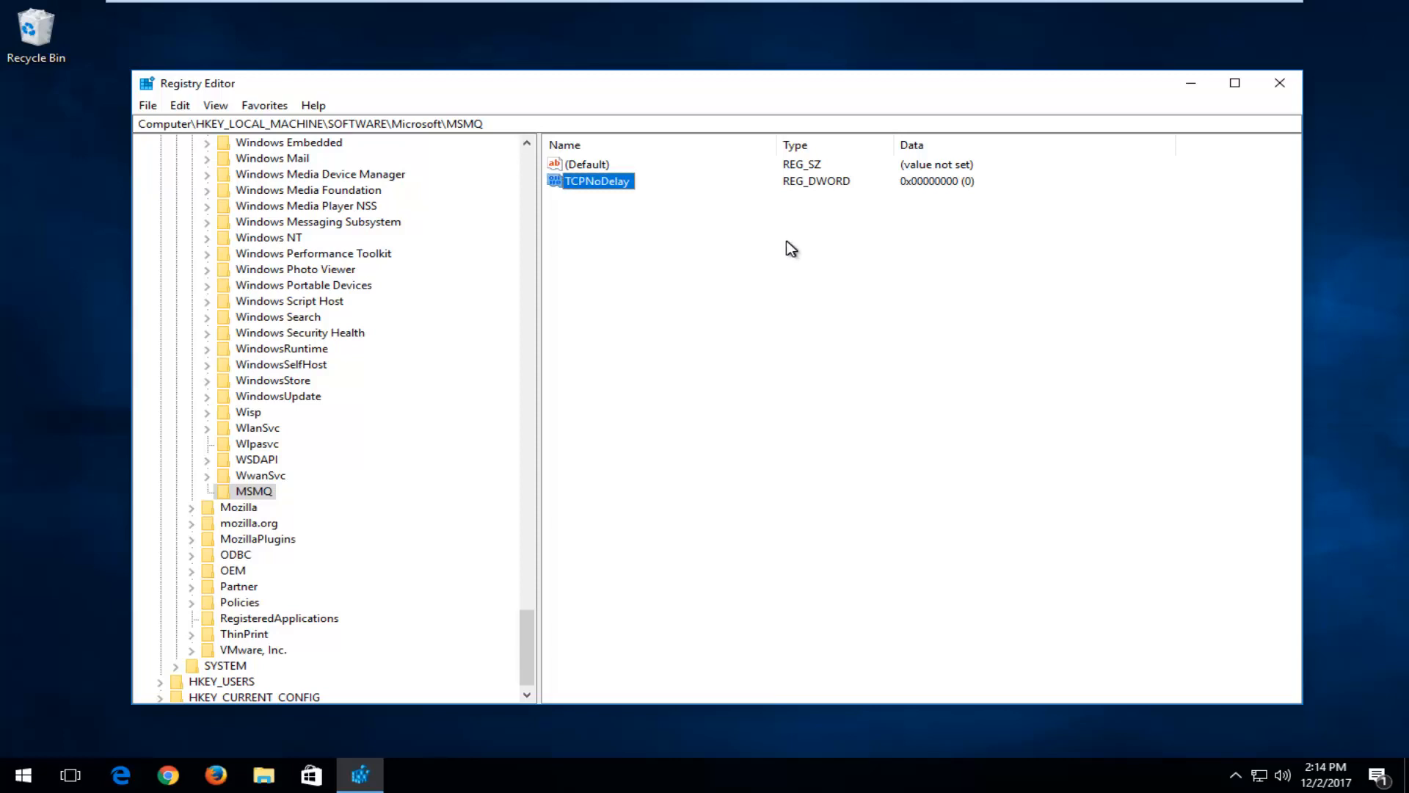
Step: Set the MSMQ key's TCPNoDelay value data to hexadecimal 1 and save it
double_click(587, 184)
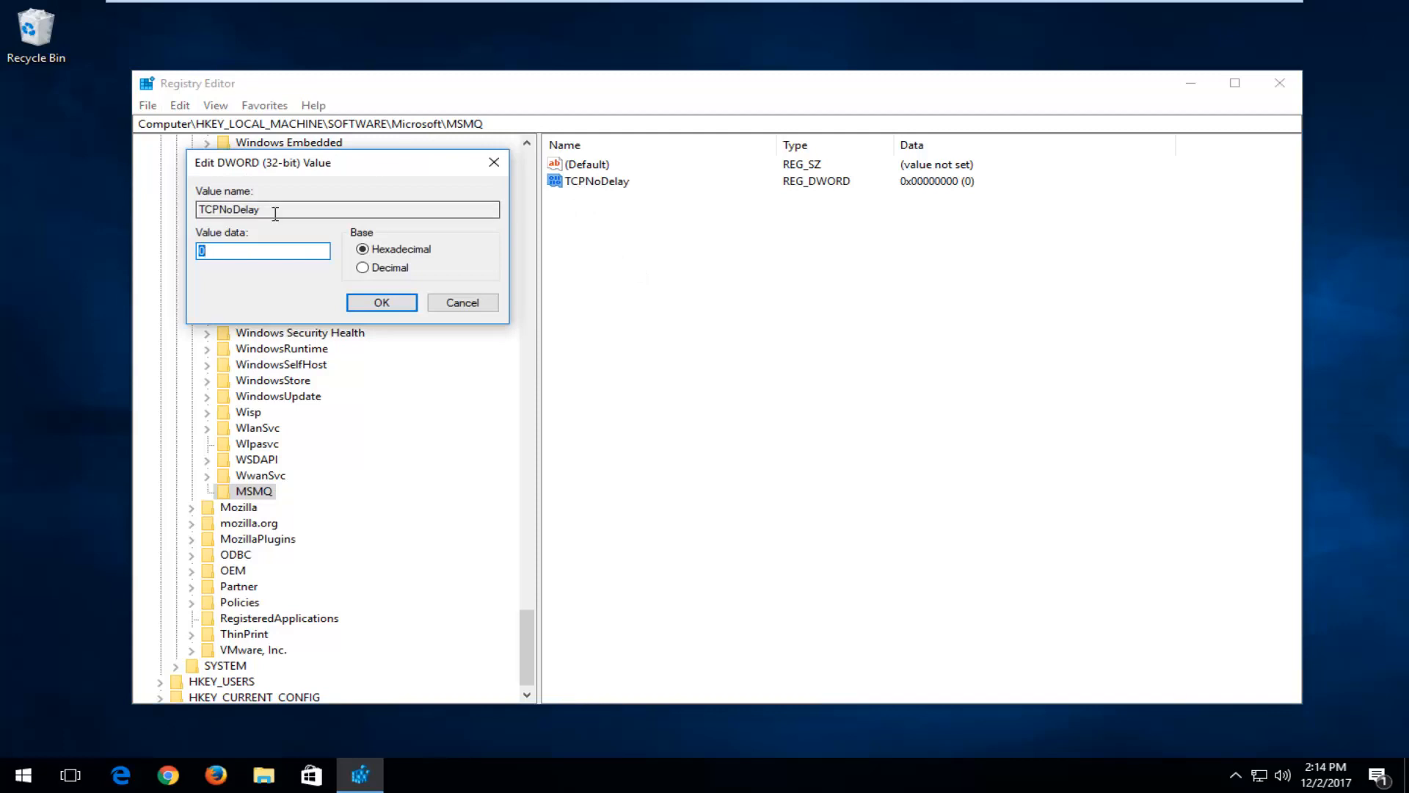
left_click(269, 251)
left_click_drag(247, 251, 69, 252)
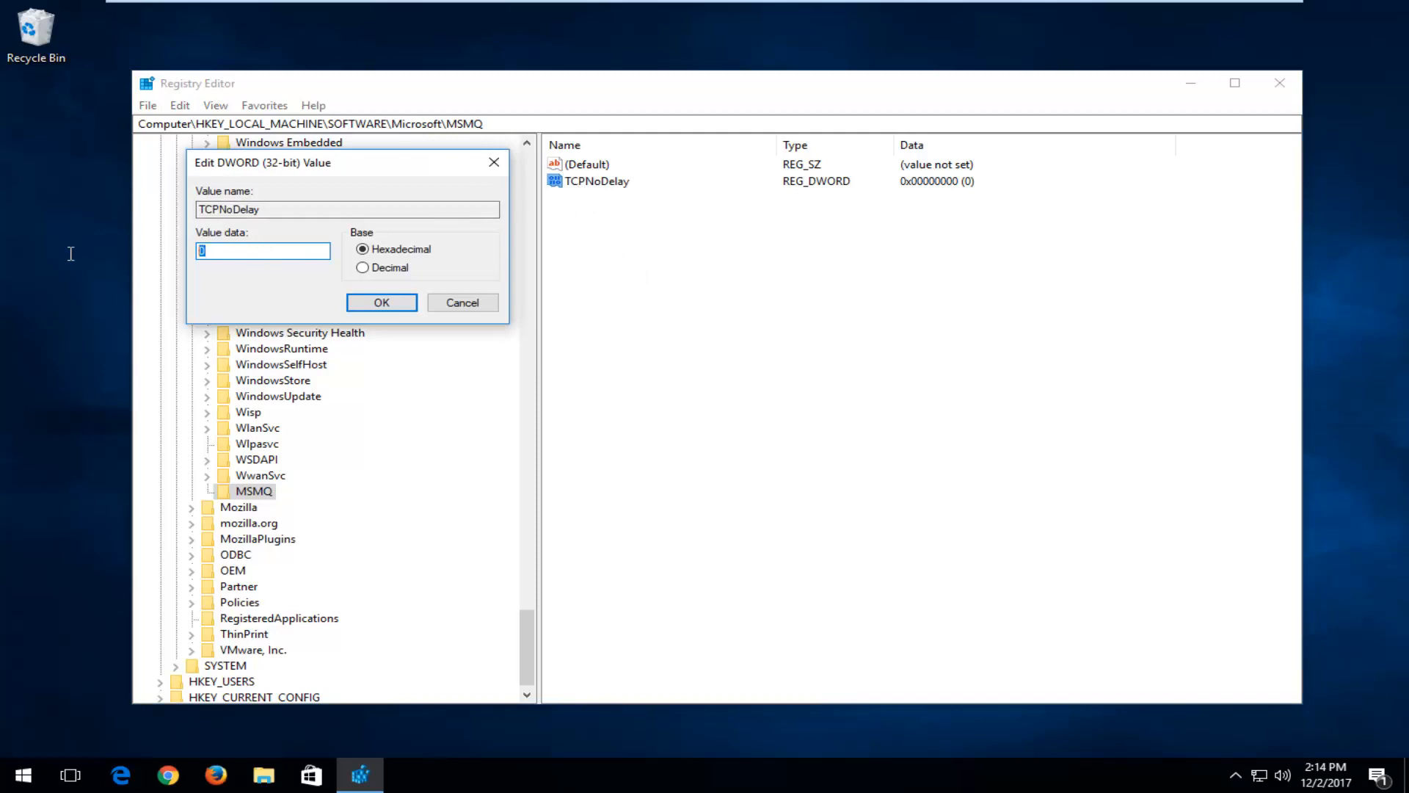
type("1")
left_click(378, 304)
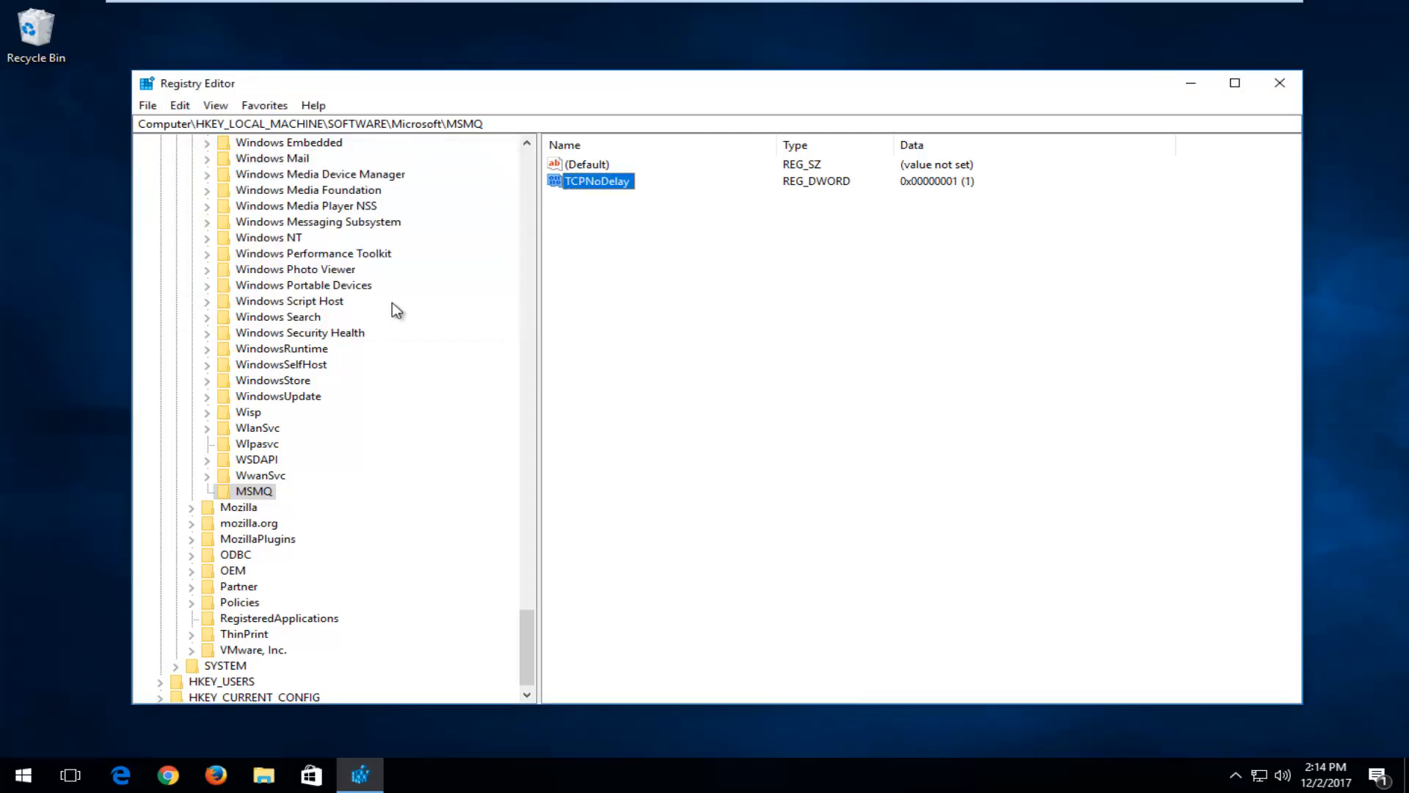
Step: Create a subkey named Parameters under the MSMQ key
left_click(249, 494)
right_click(249, 491)
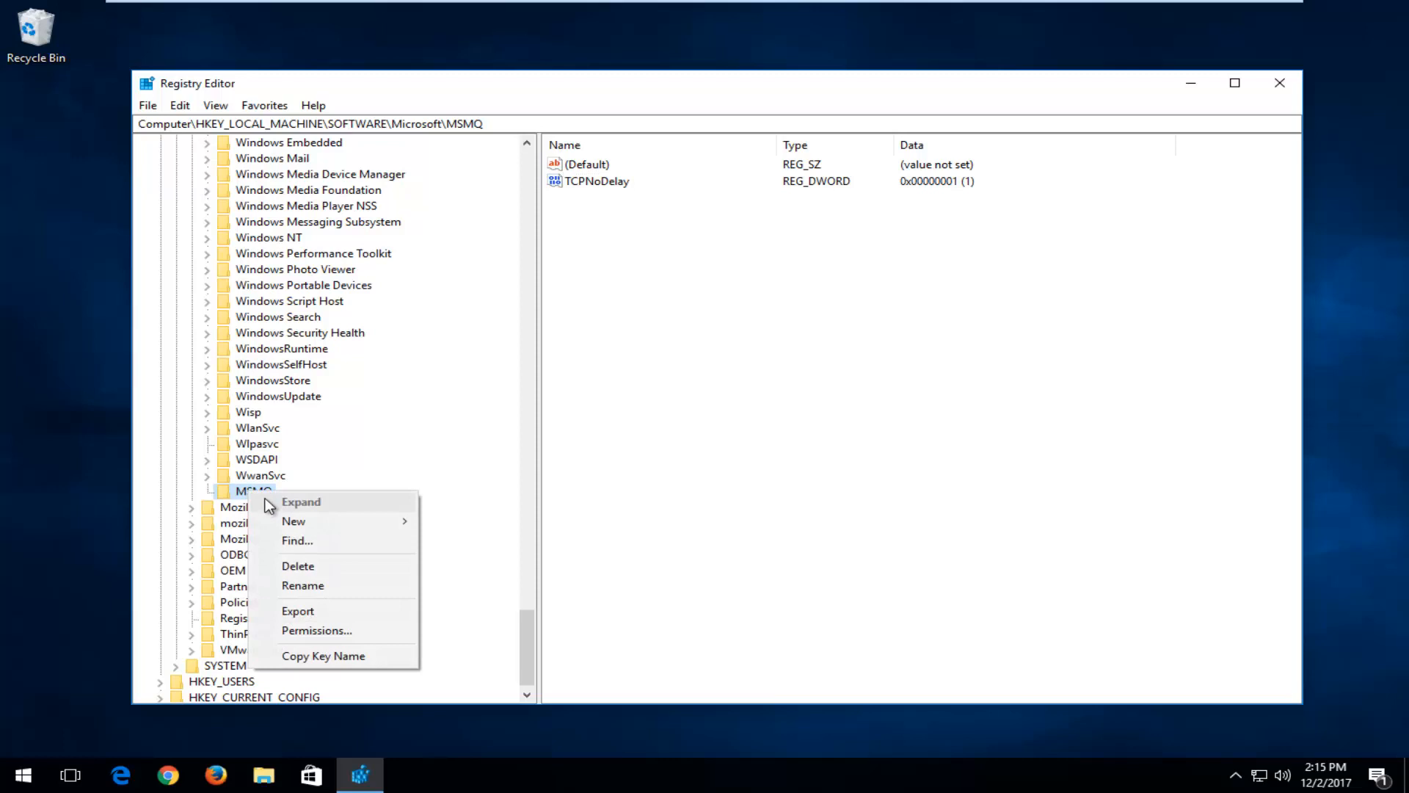
mouse_move(295, 519)
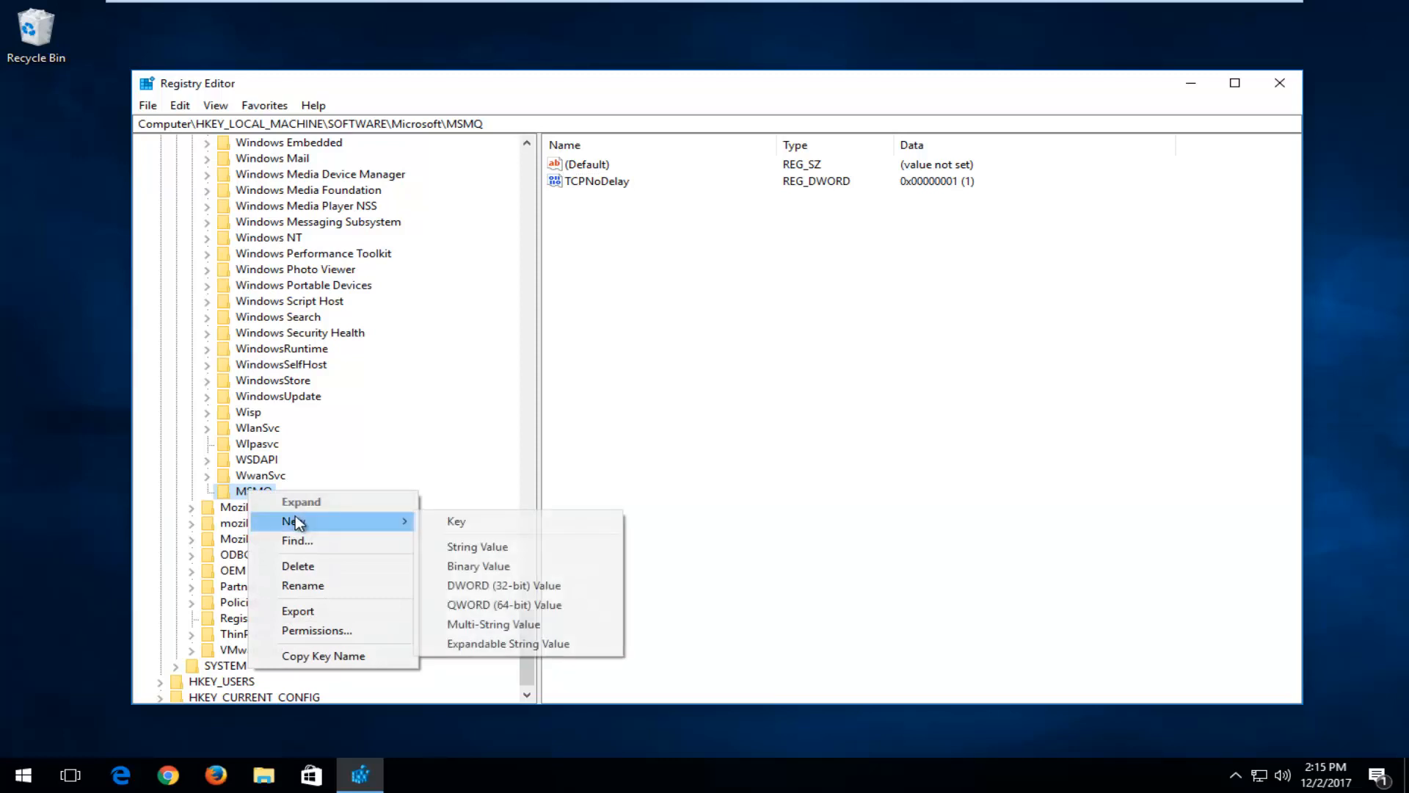
left_click(449, 521)
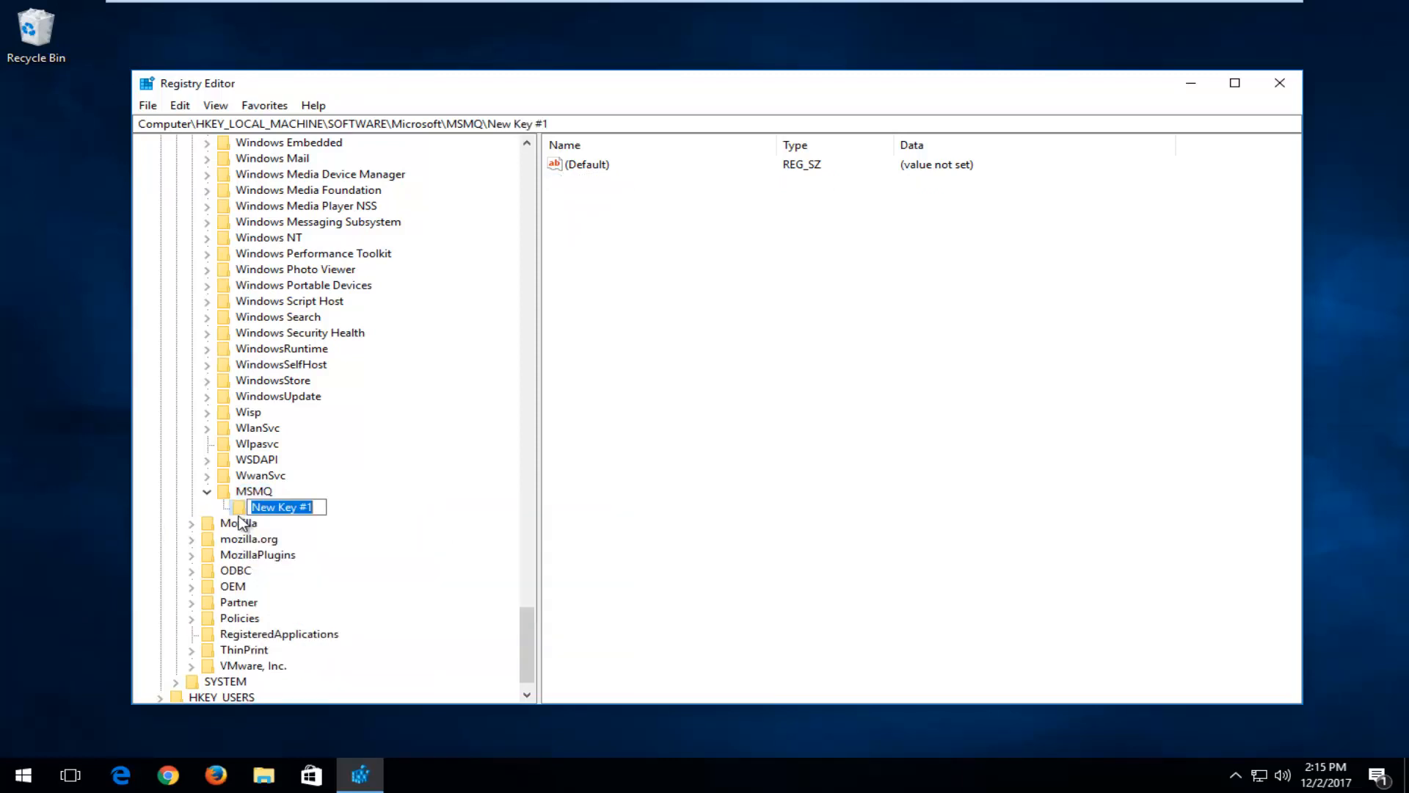
type("Parameters")
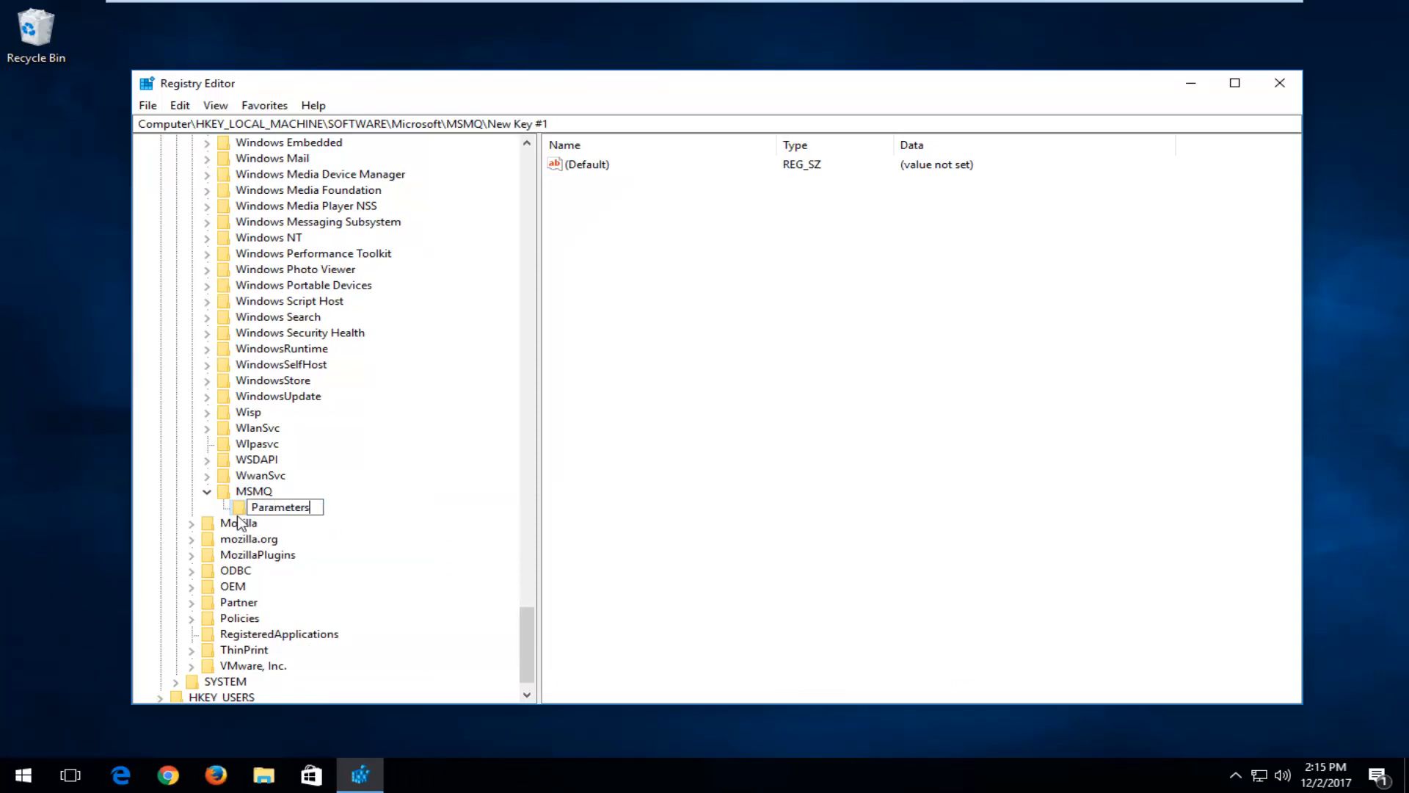
key("Return")
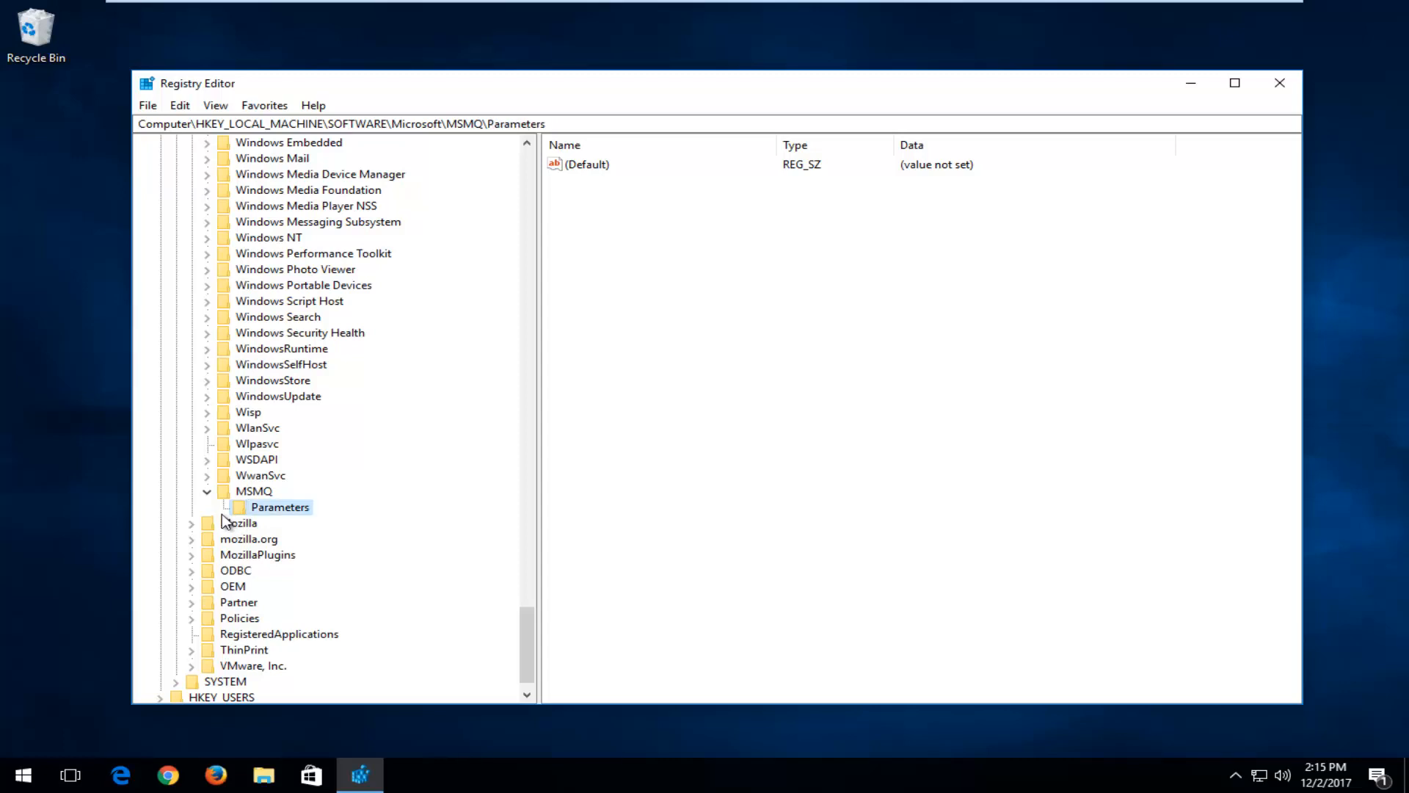
Step: Create a DWORD (32-bit) value named TCPNoDelay in the Parameters subkey of MSMQ
left_click(654, 218)
right_click(585, 196)
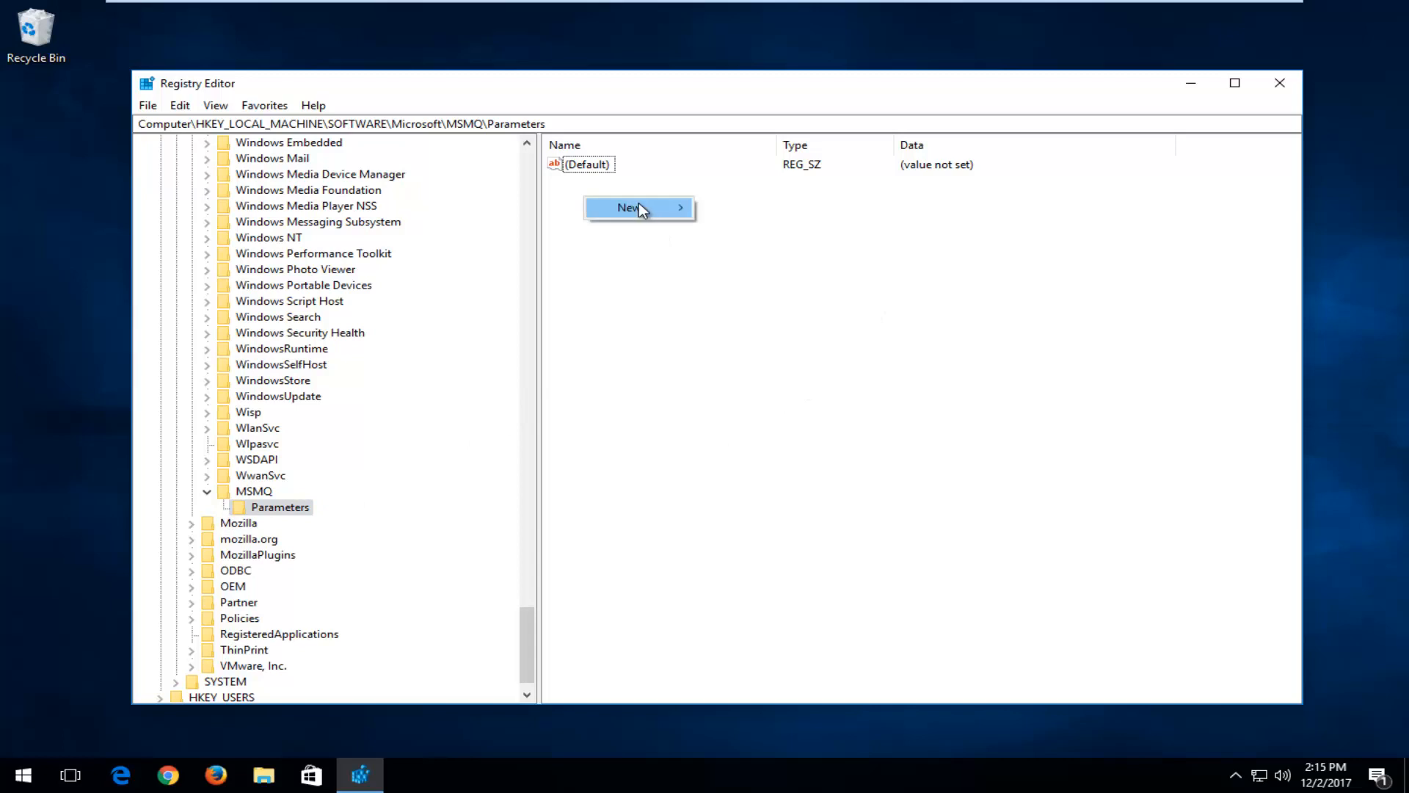
mouse_move(641, 206)
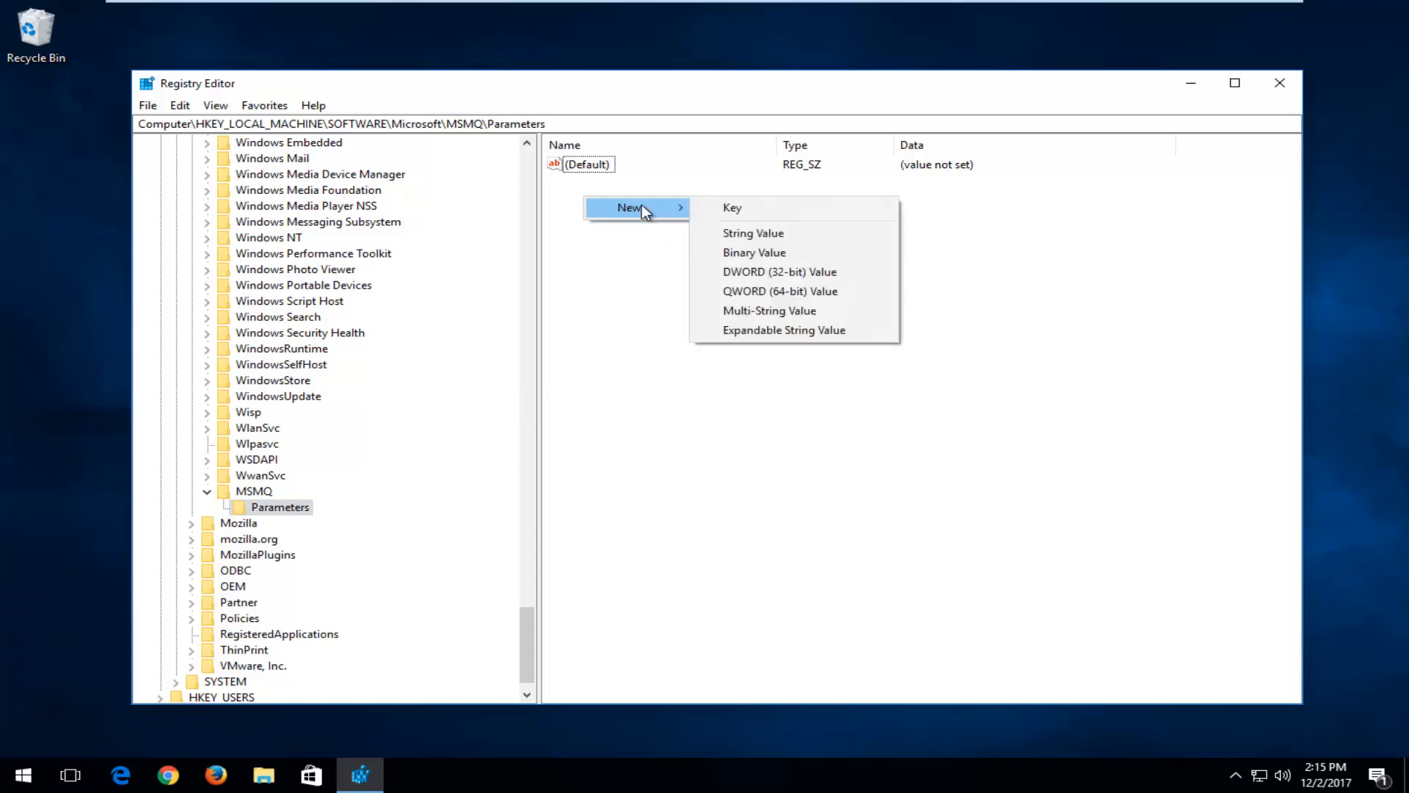
left_click(747, 272)
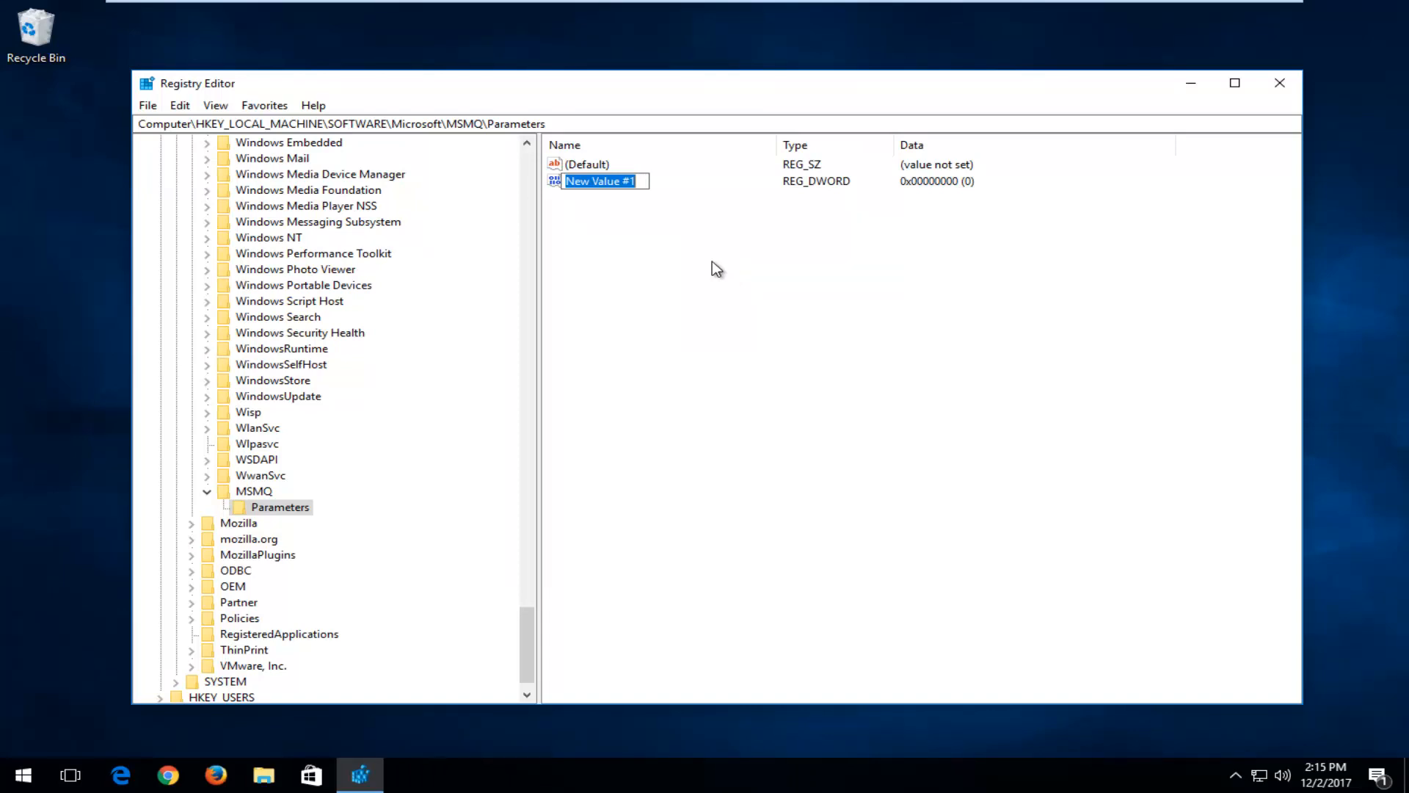
type("T")
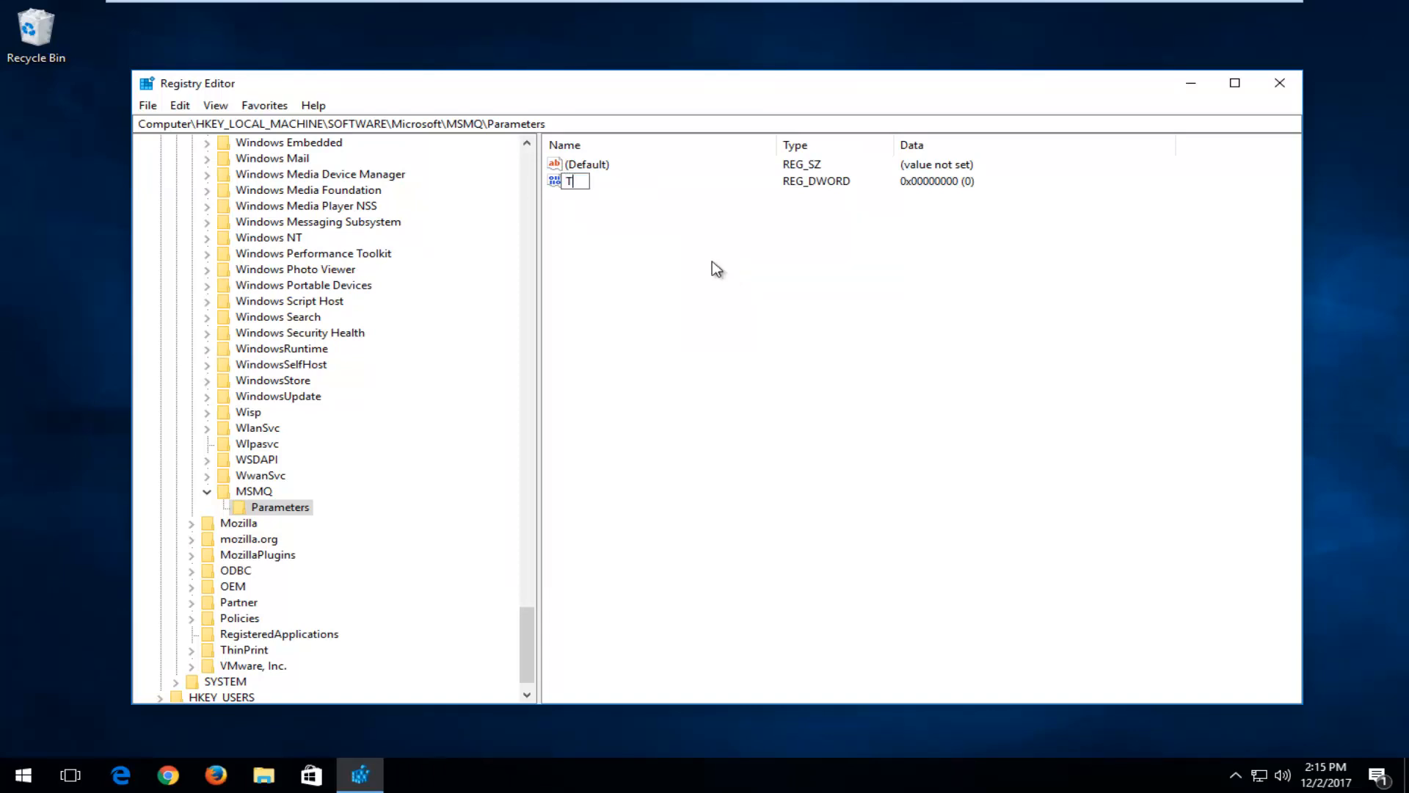
type("CPNoDelay")
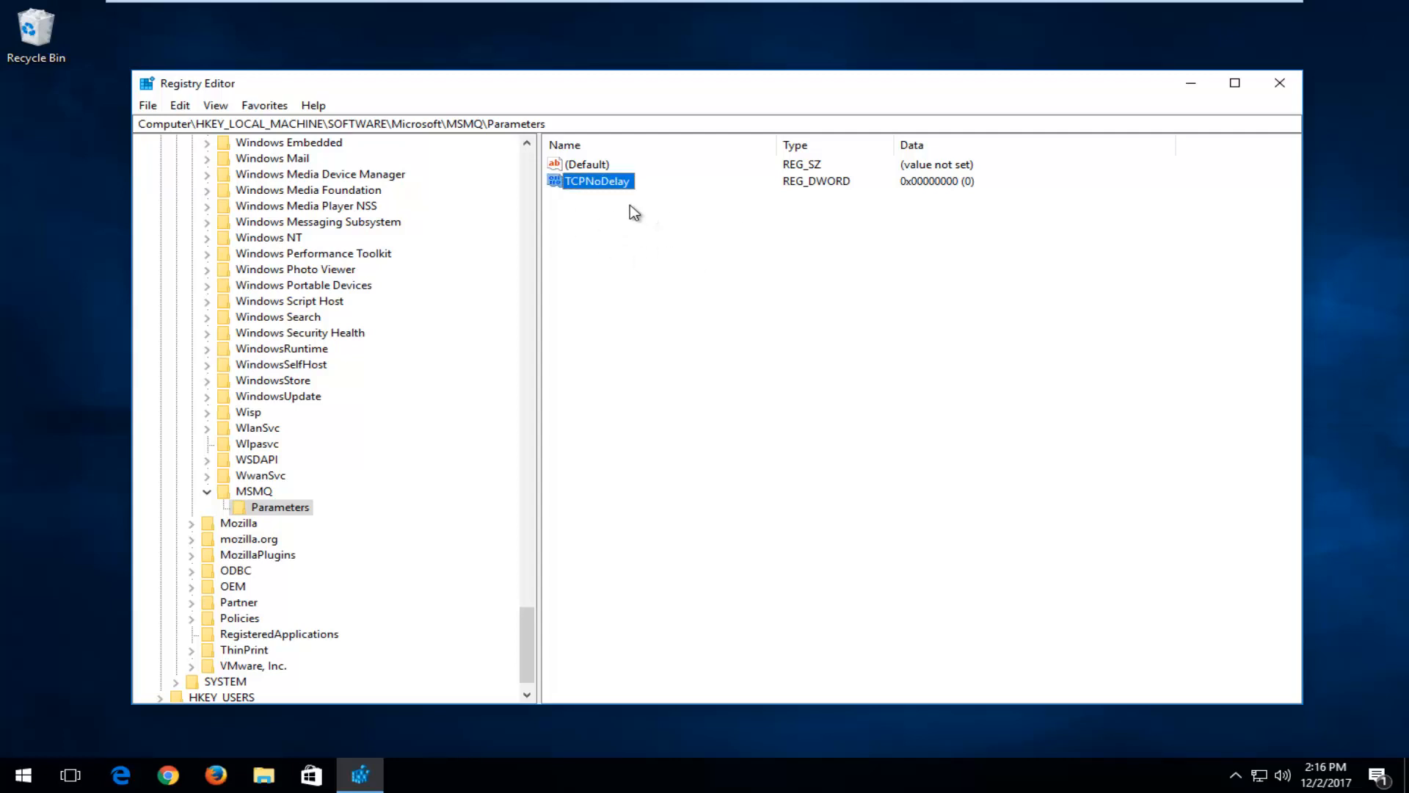
Step: Set the value data of TCPNoDelay in the Parameters subkey to hexadecimal 1 and save it
right_click(595, 183)
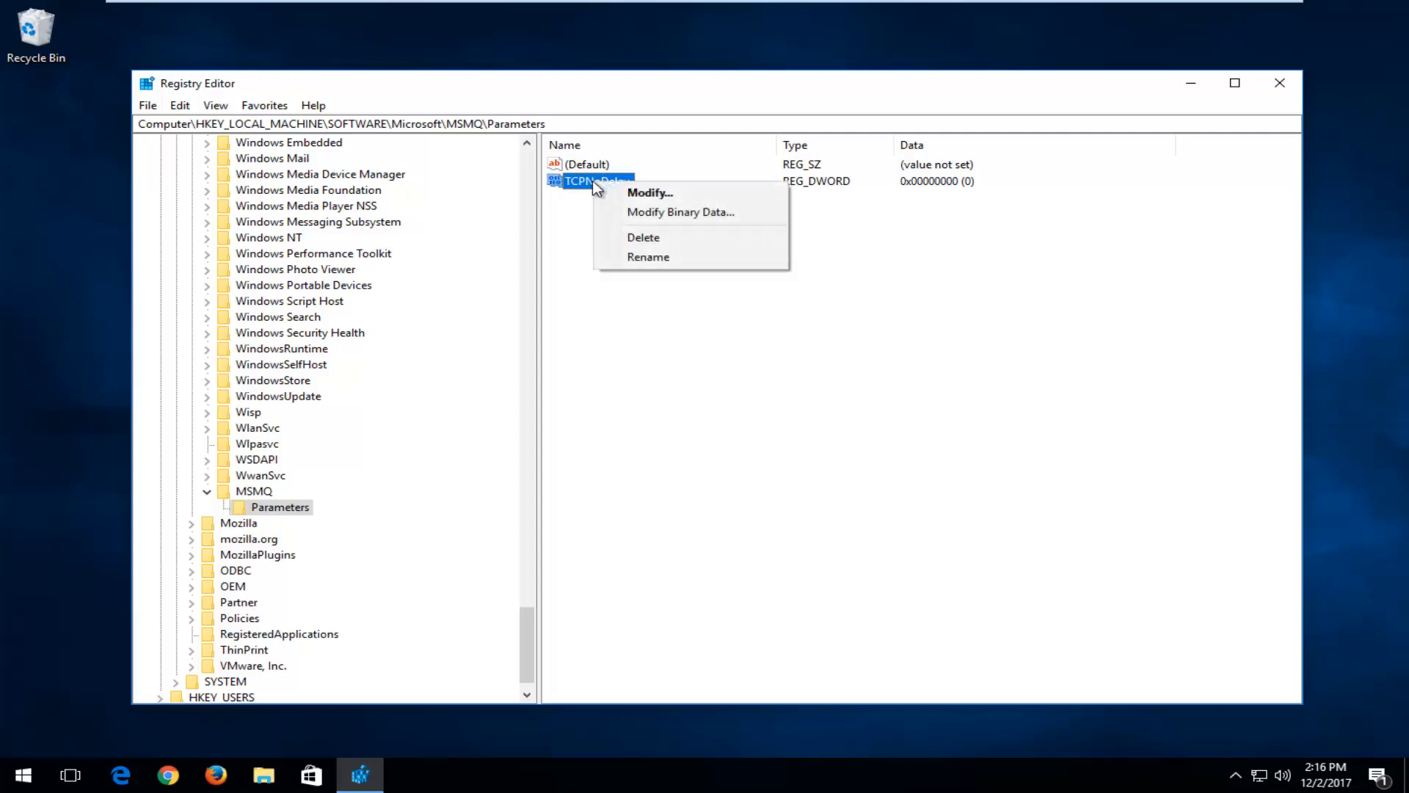
left_click(649, 195)
left_click_drag(313, 163, 731, 206)
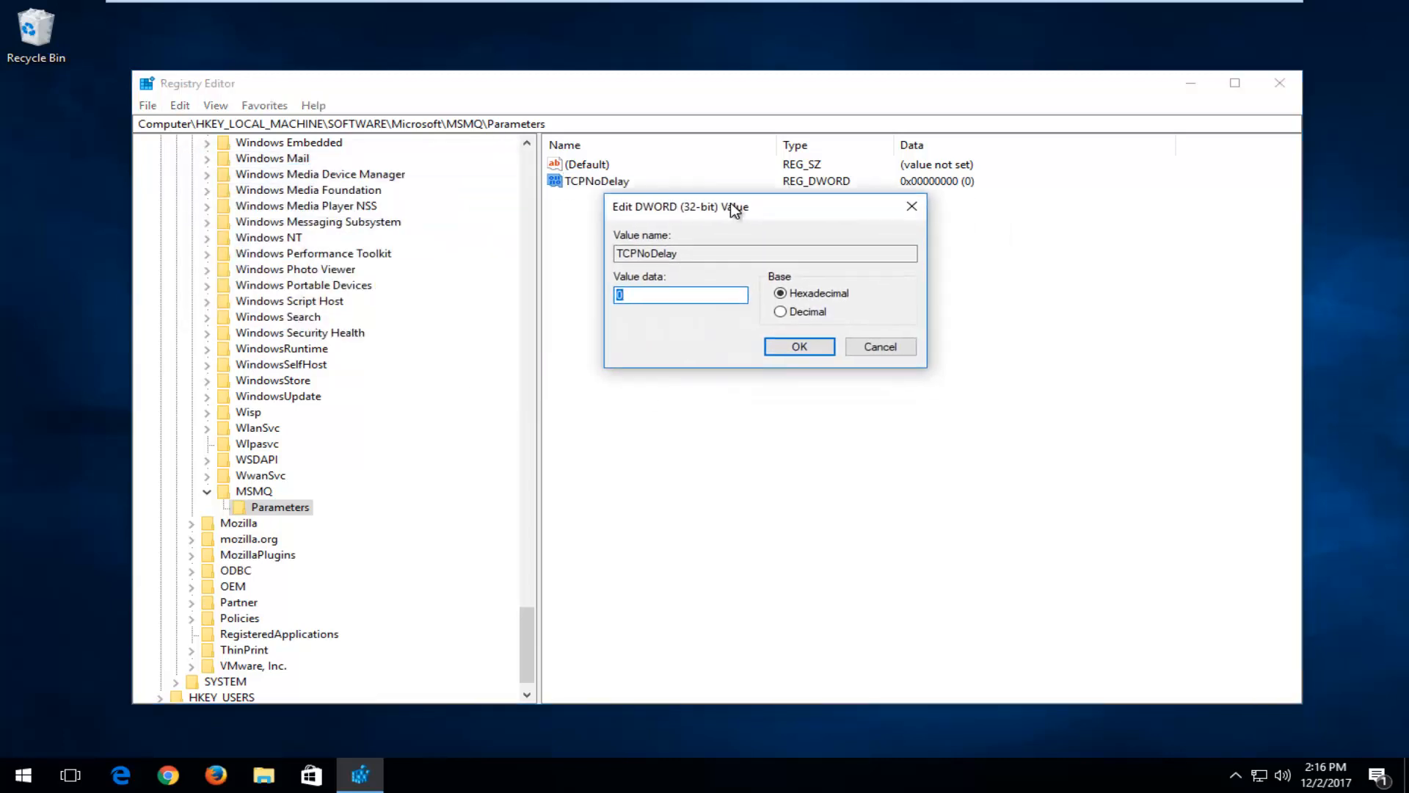
left_click(645, 295)
key("BackSpace")
type("1")
left_click(796, 348)
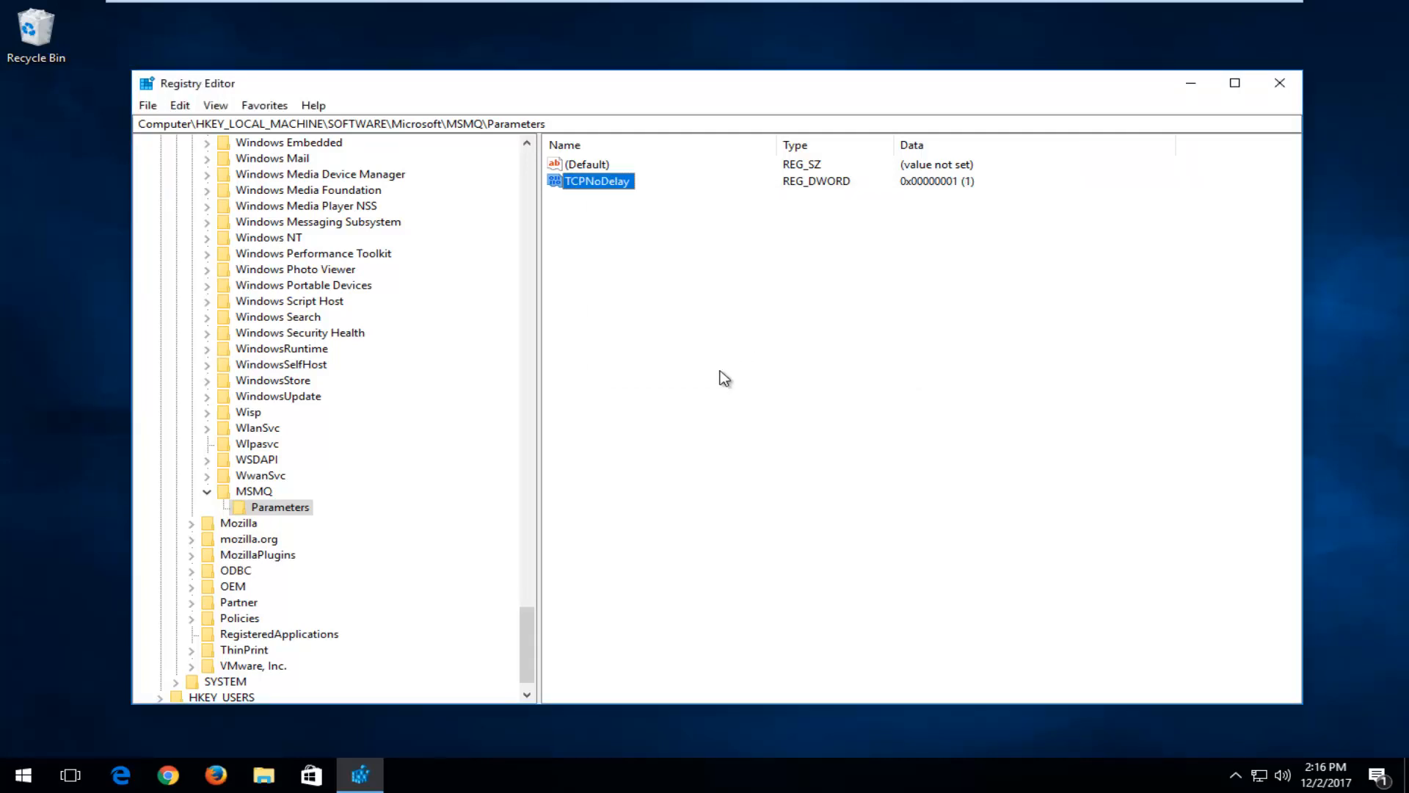
Step: Collapse the MSMQ, Microsoft, SOFTWARE and HKEY_LOCAL_MACHINE branches of the registry tree
left_click(207, 491)
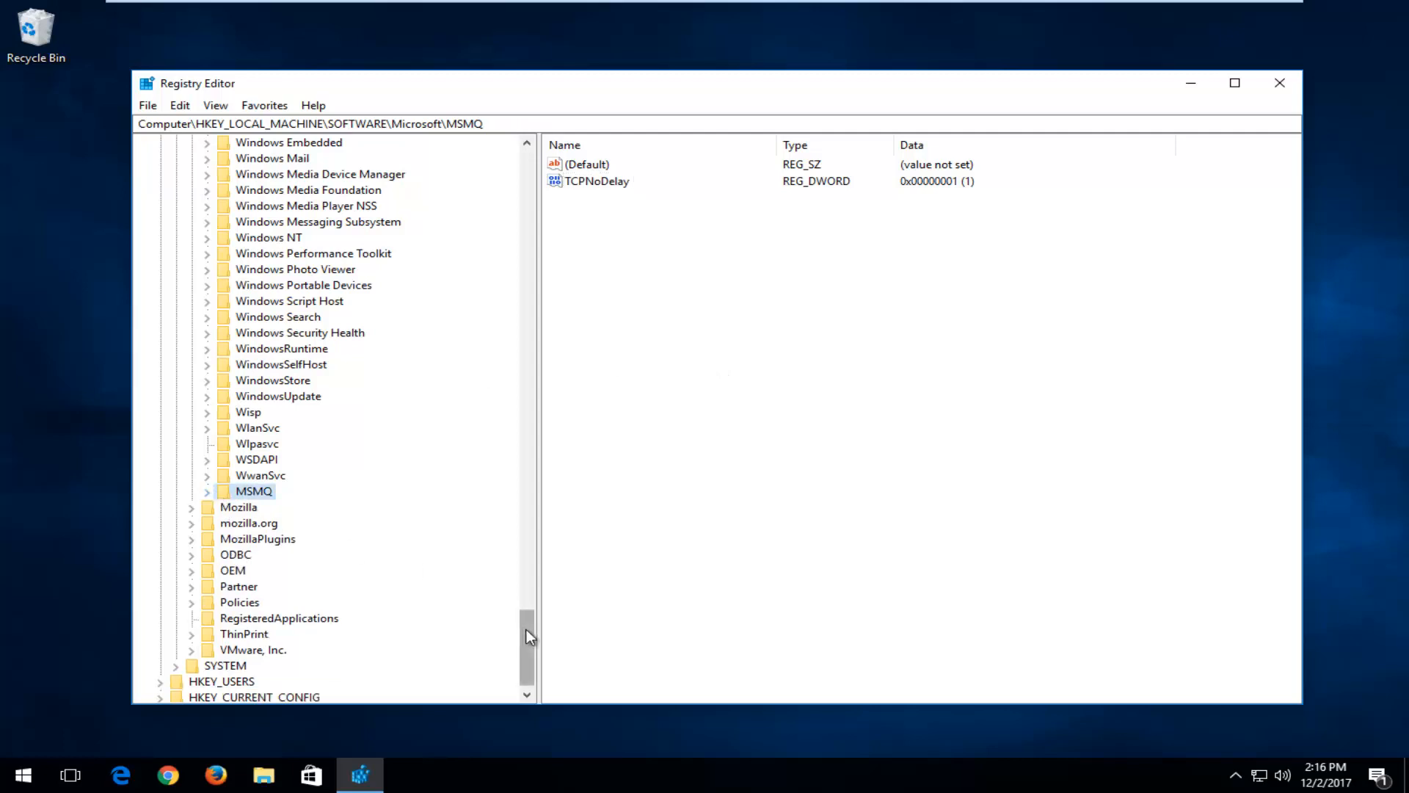
left_click_drag(526, 628, 487, 162)
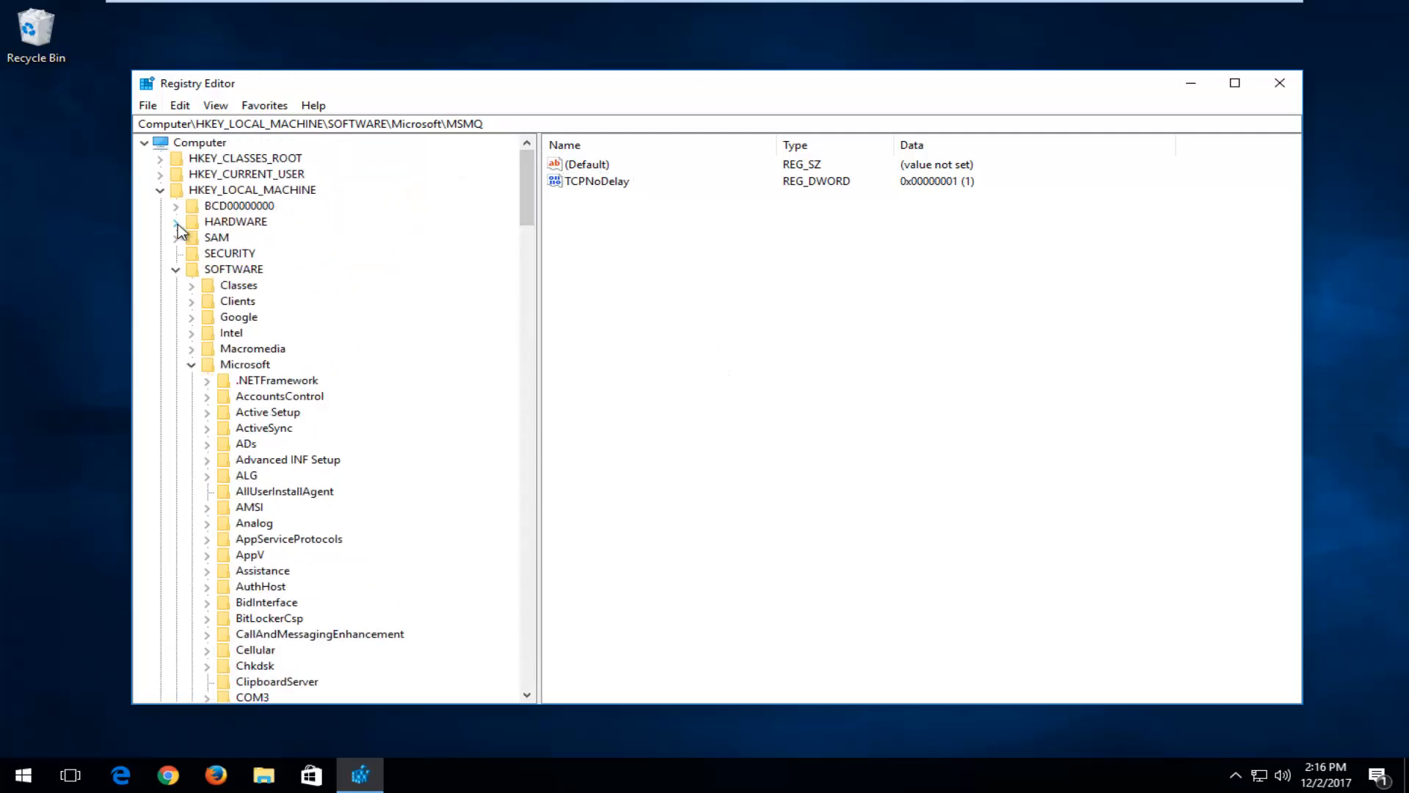
left_click(191, 364)
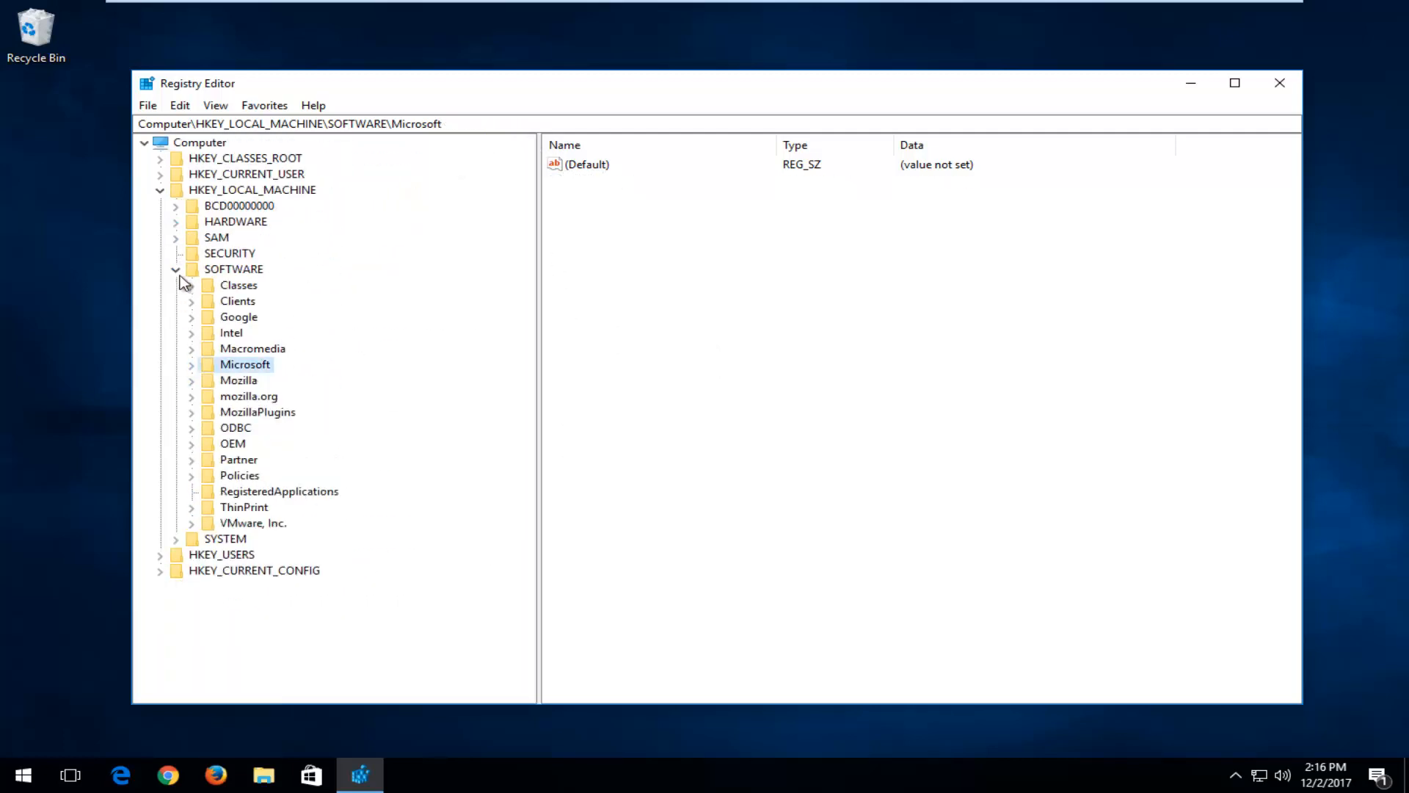
left_click(175, 269)
left_click(159, 190)
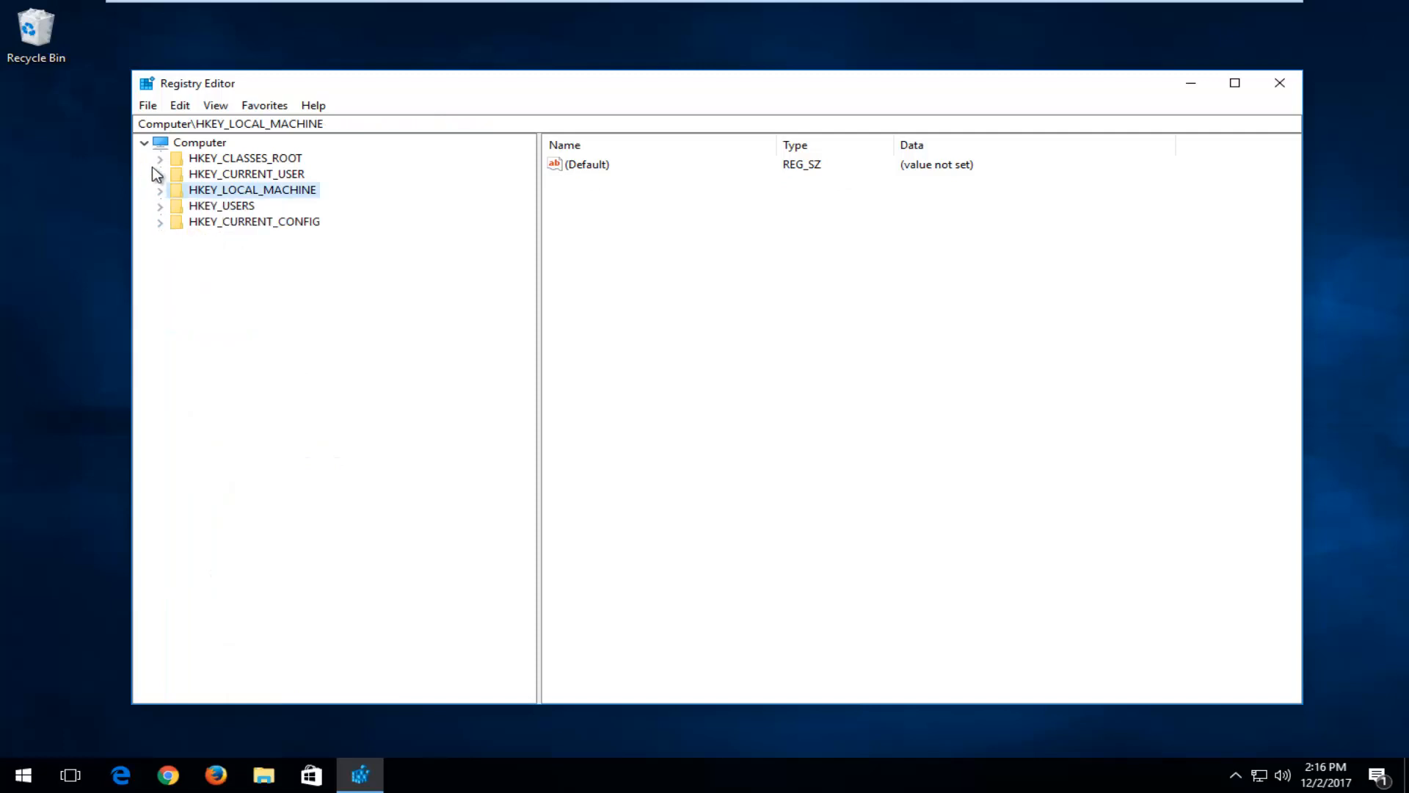
Step: Export the HKEY_LOCAL_MACHINE branch to the Desktop as a registration file named backup
left_click(148, 107)
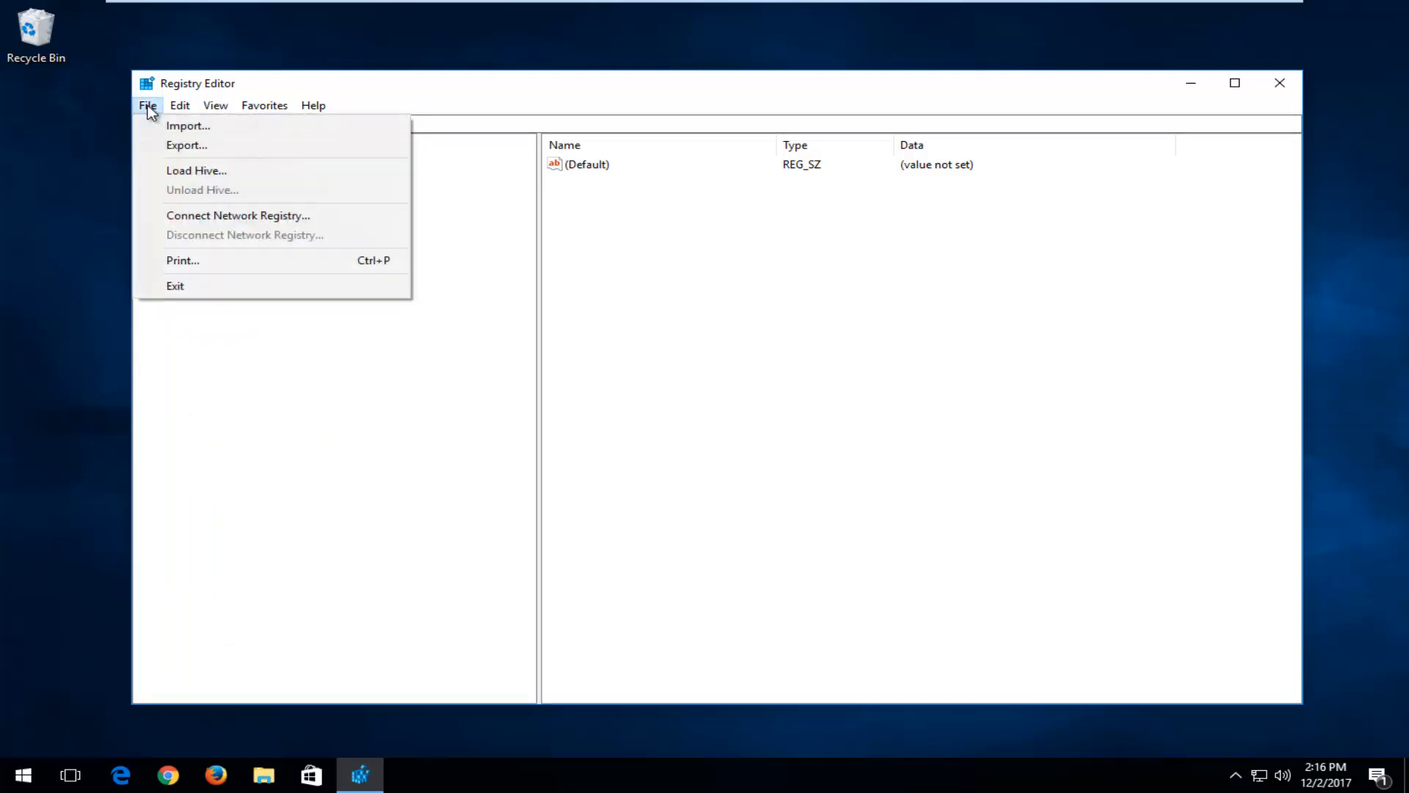
left_click(185, 147)
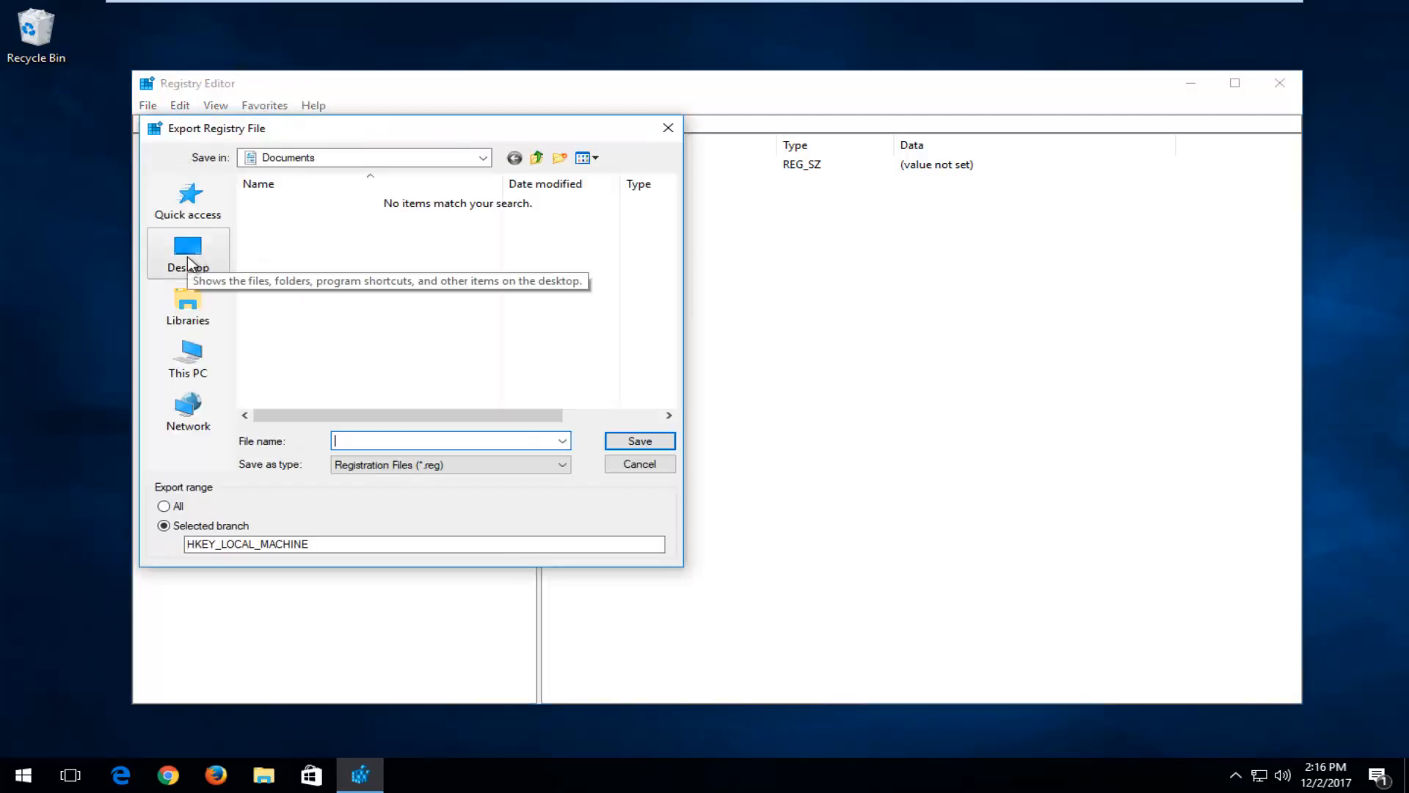
left_click(193, 258)
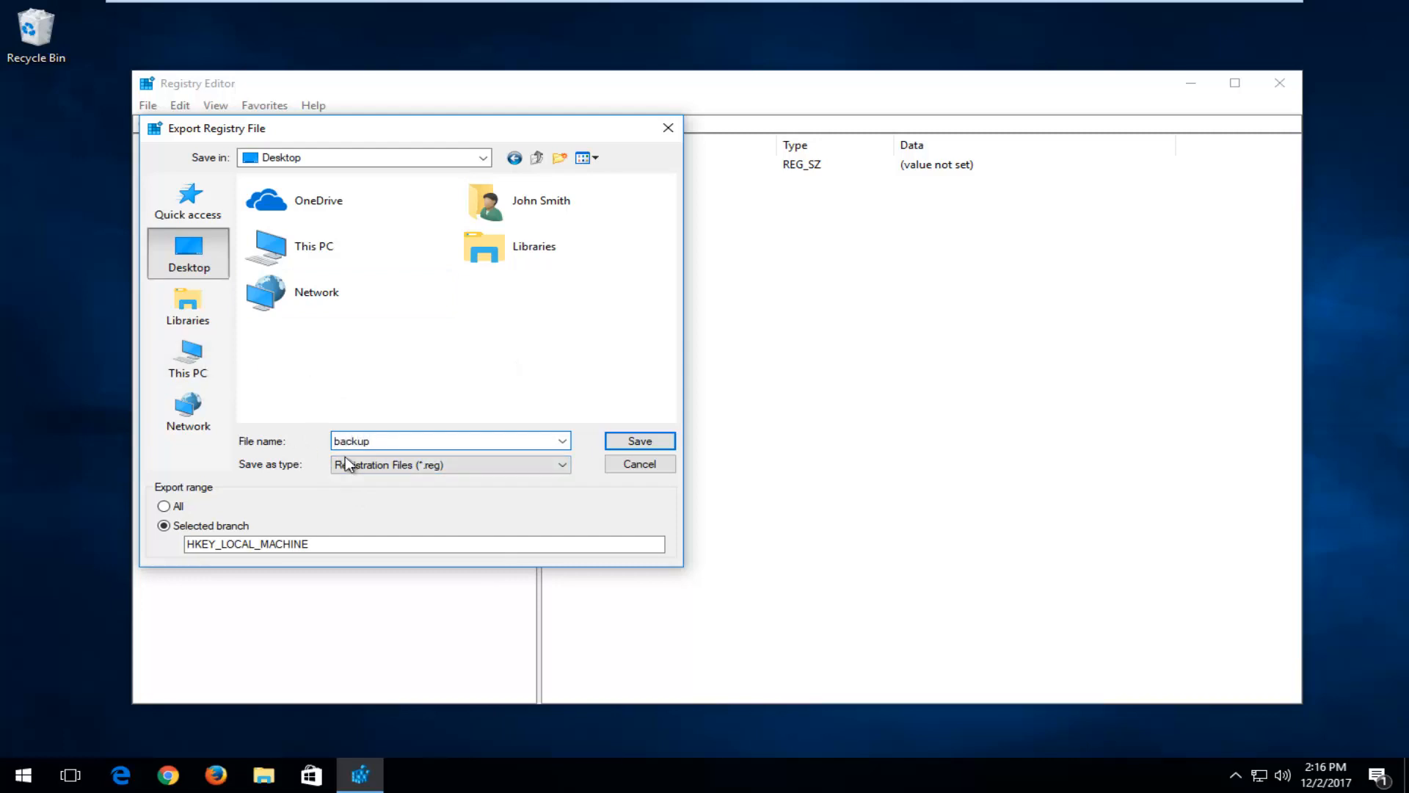
left_click(656, 442)
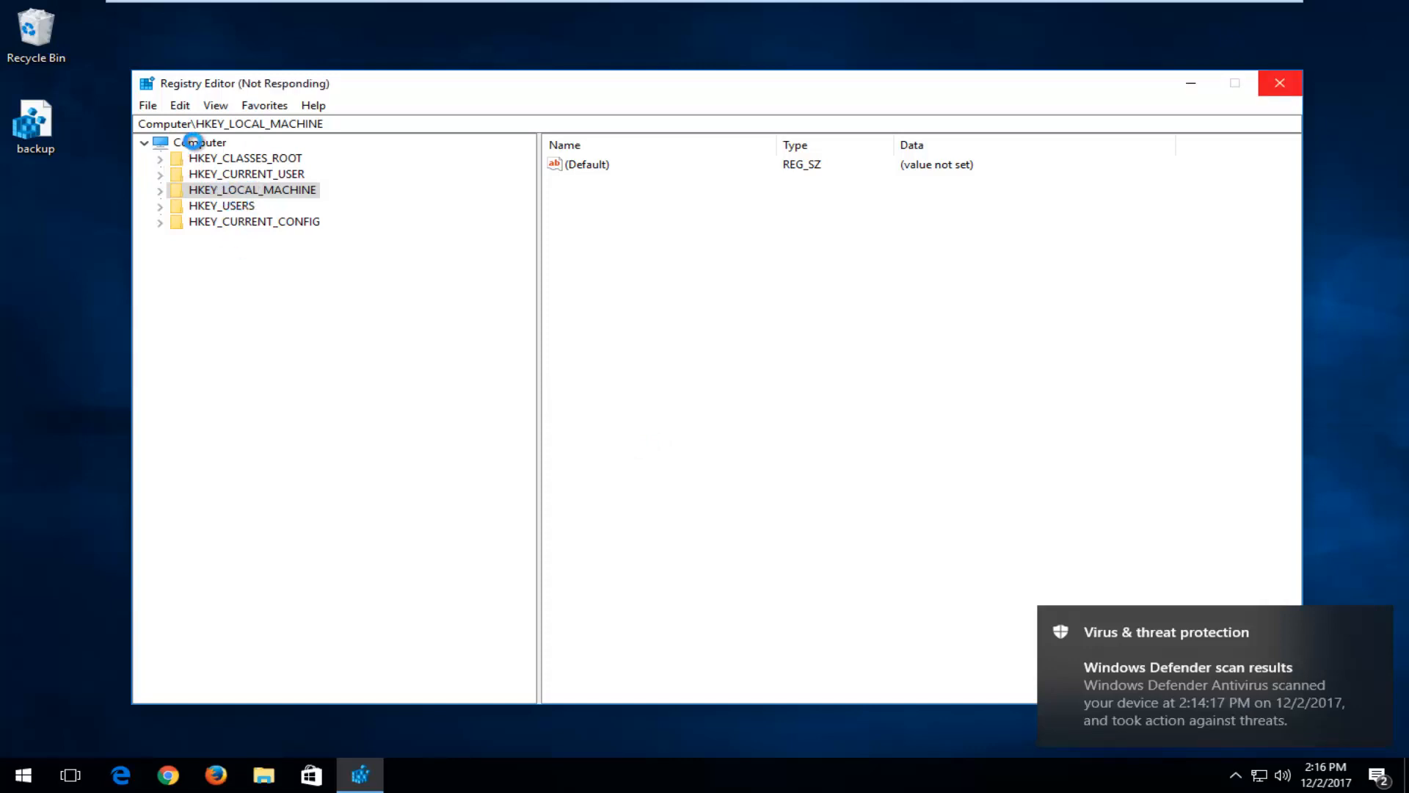
Step: Export the entire registry from the Computer root to the Desktop as "backup registry", with the export range All
left_click(184, 144)
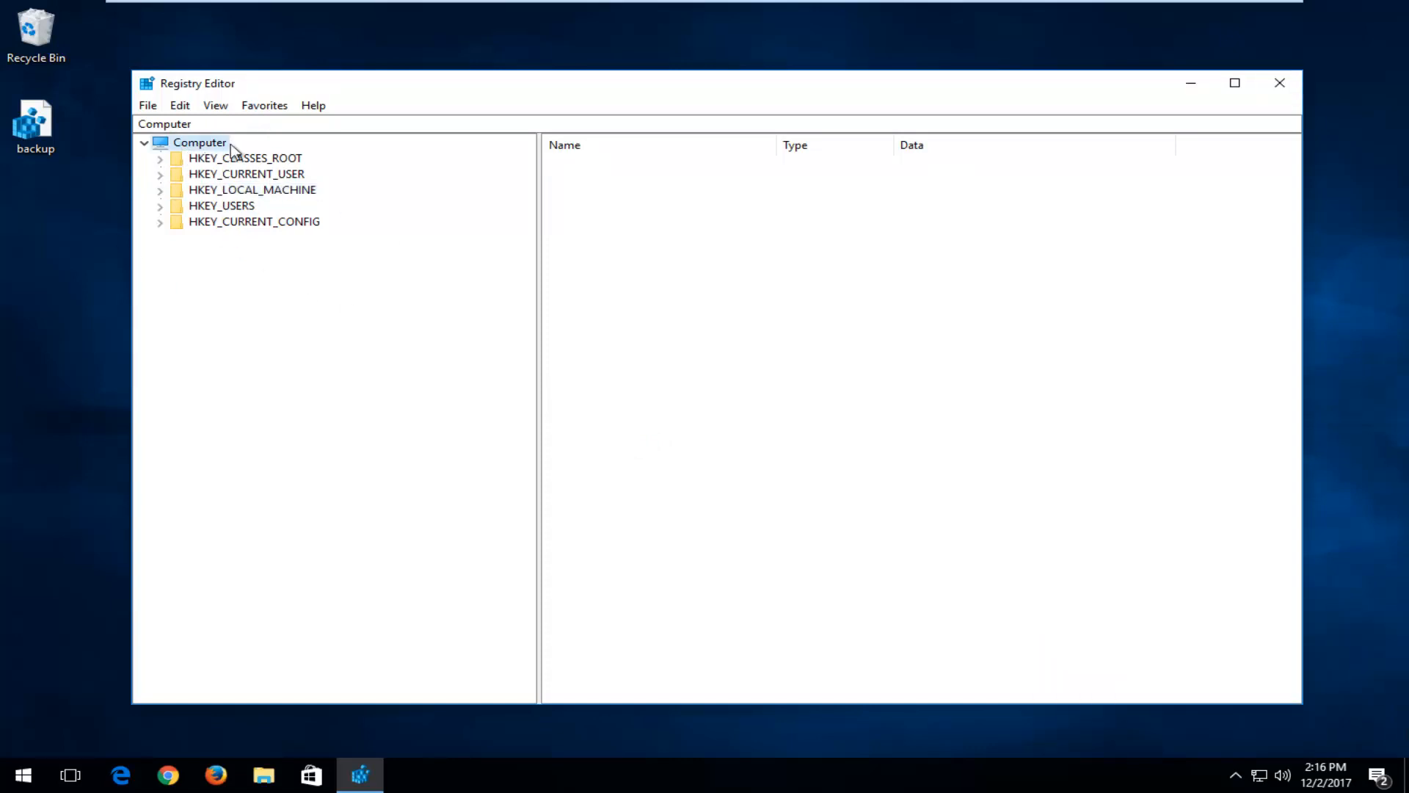
left_click(147, 106)
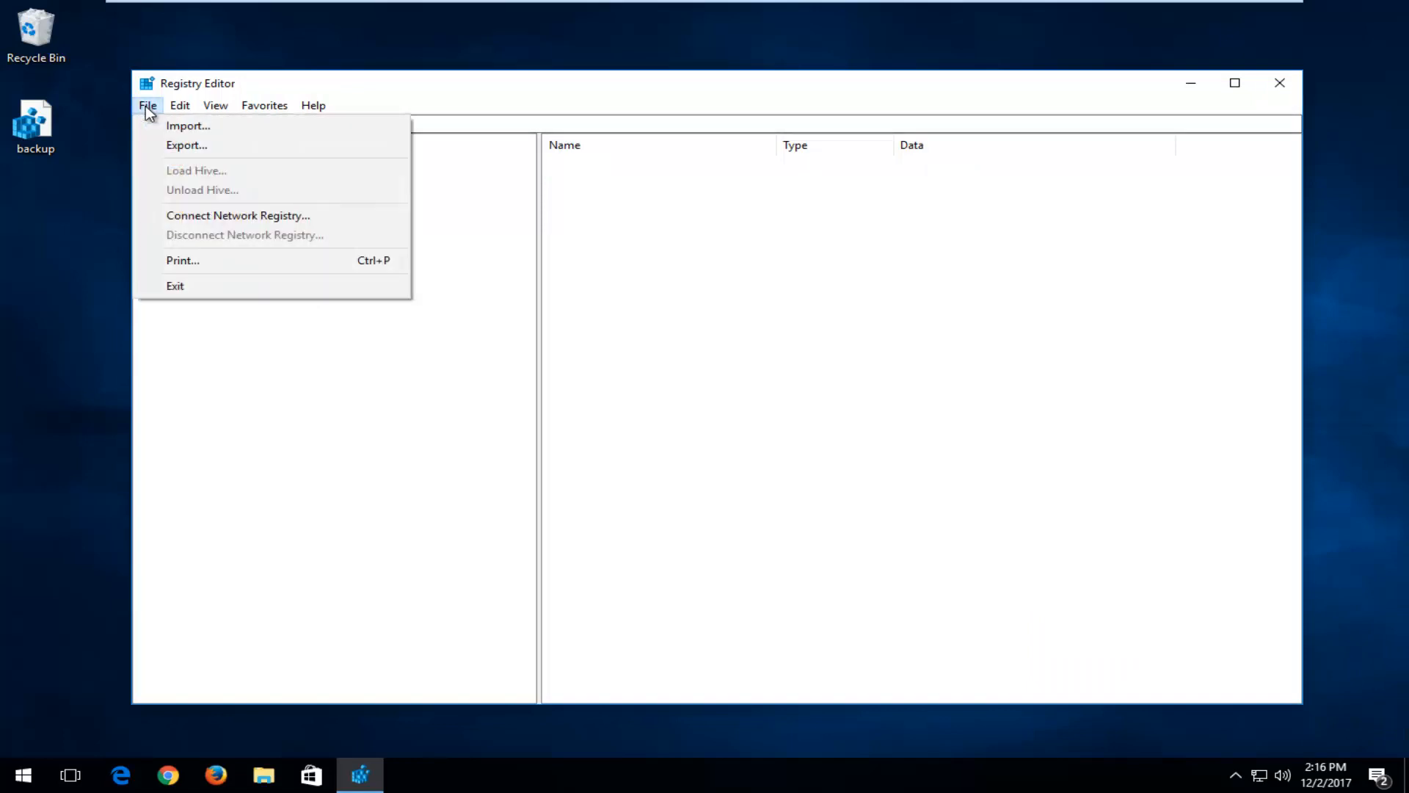
left_click(175, 145)
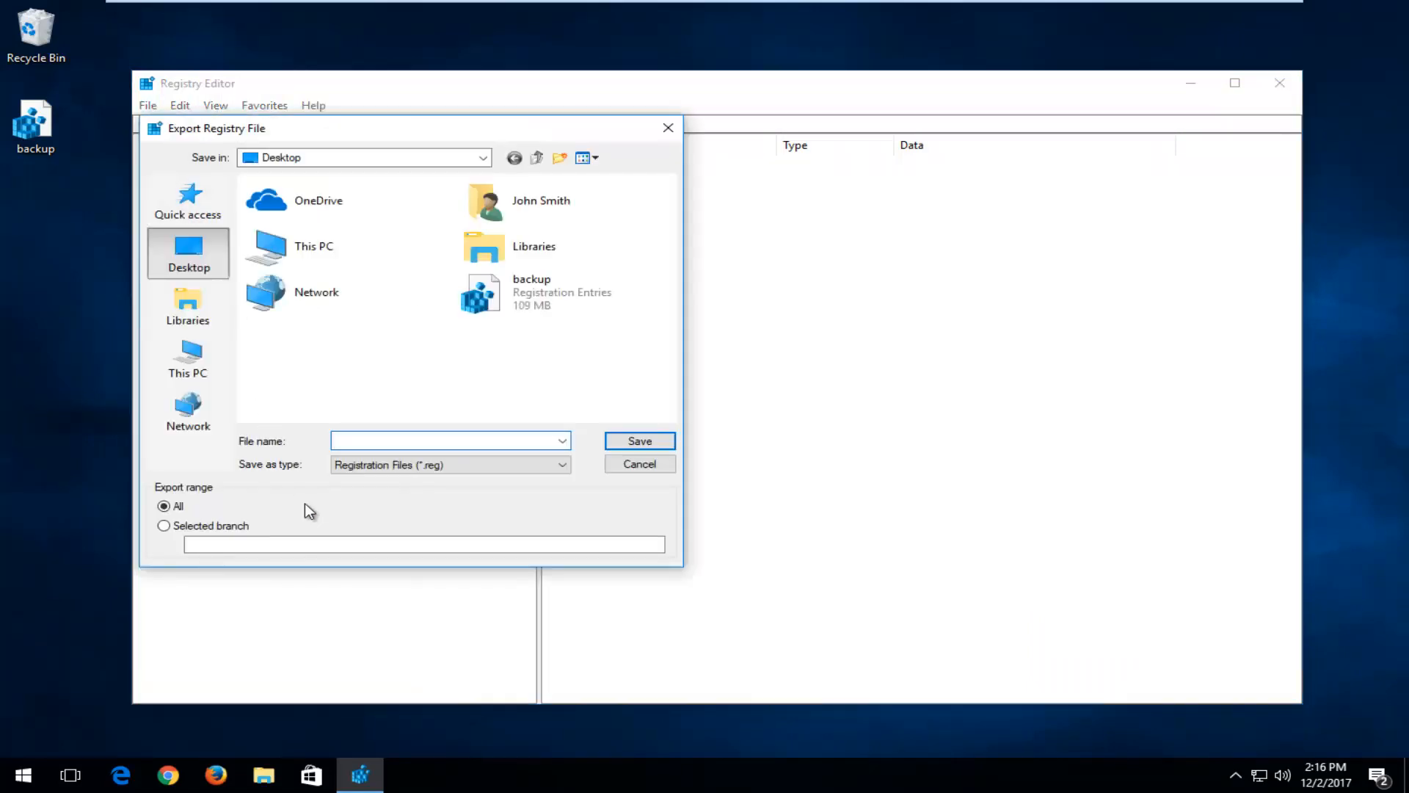
left_click(177, 527)
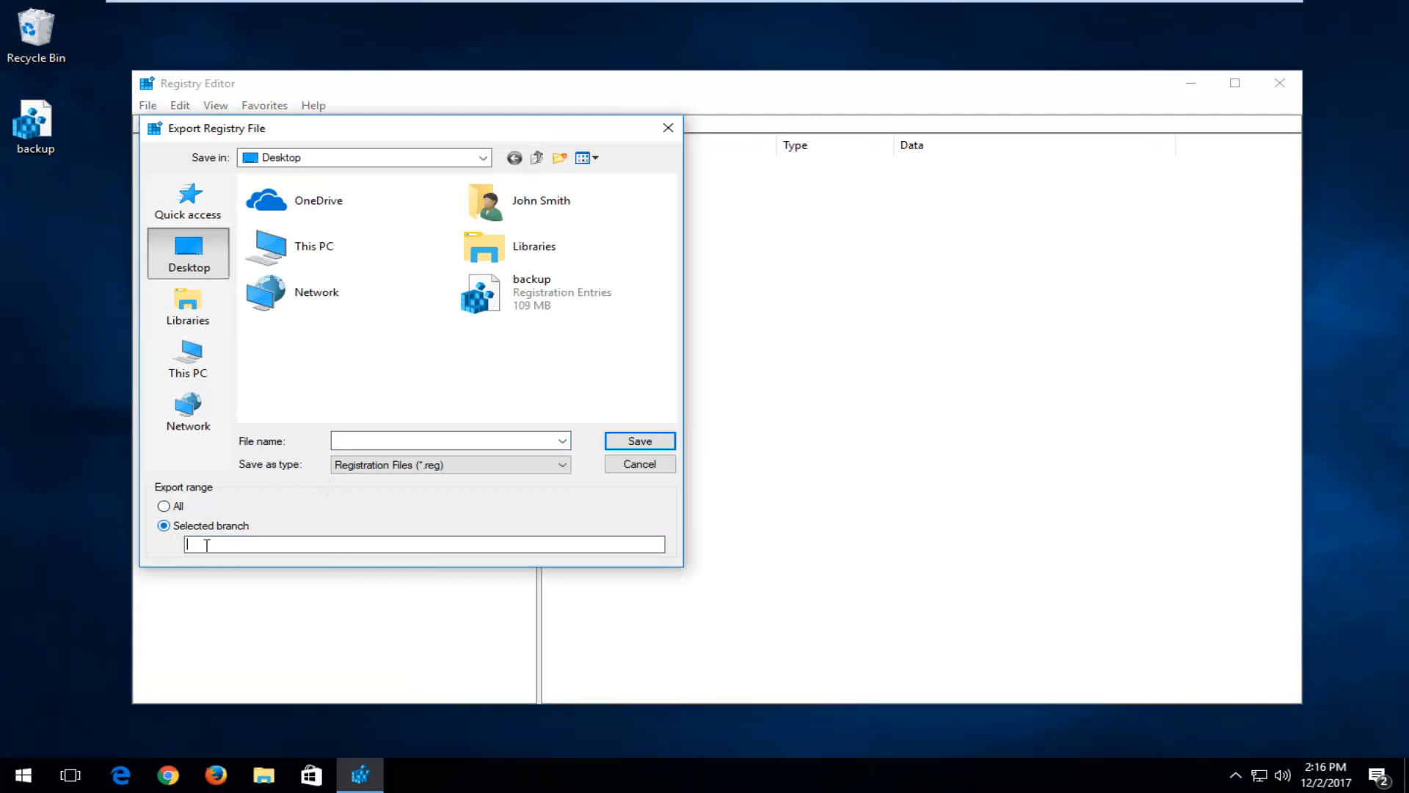
left_click(164, 505)
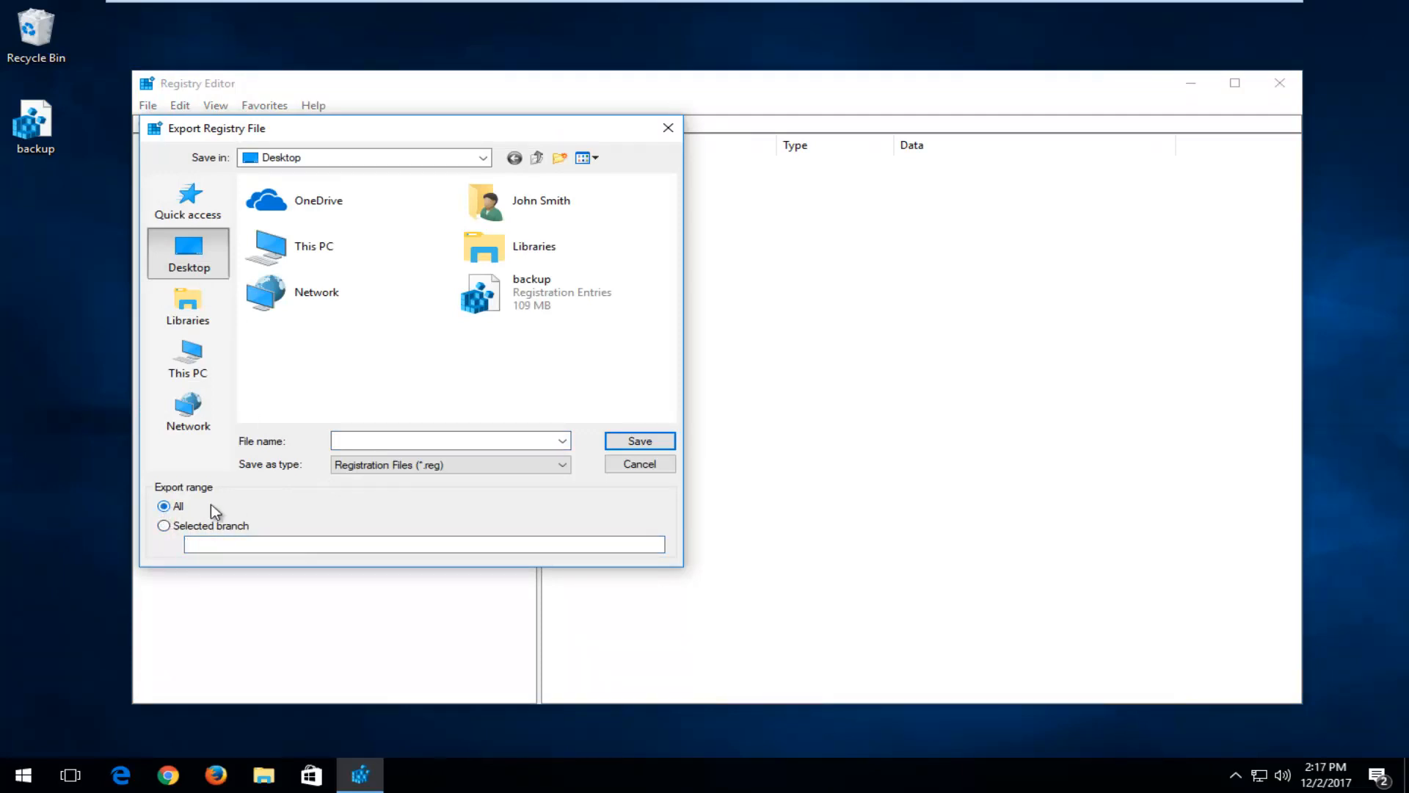
left_click(354, 442)
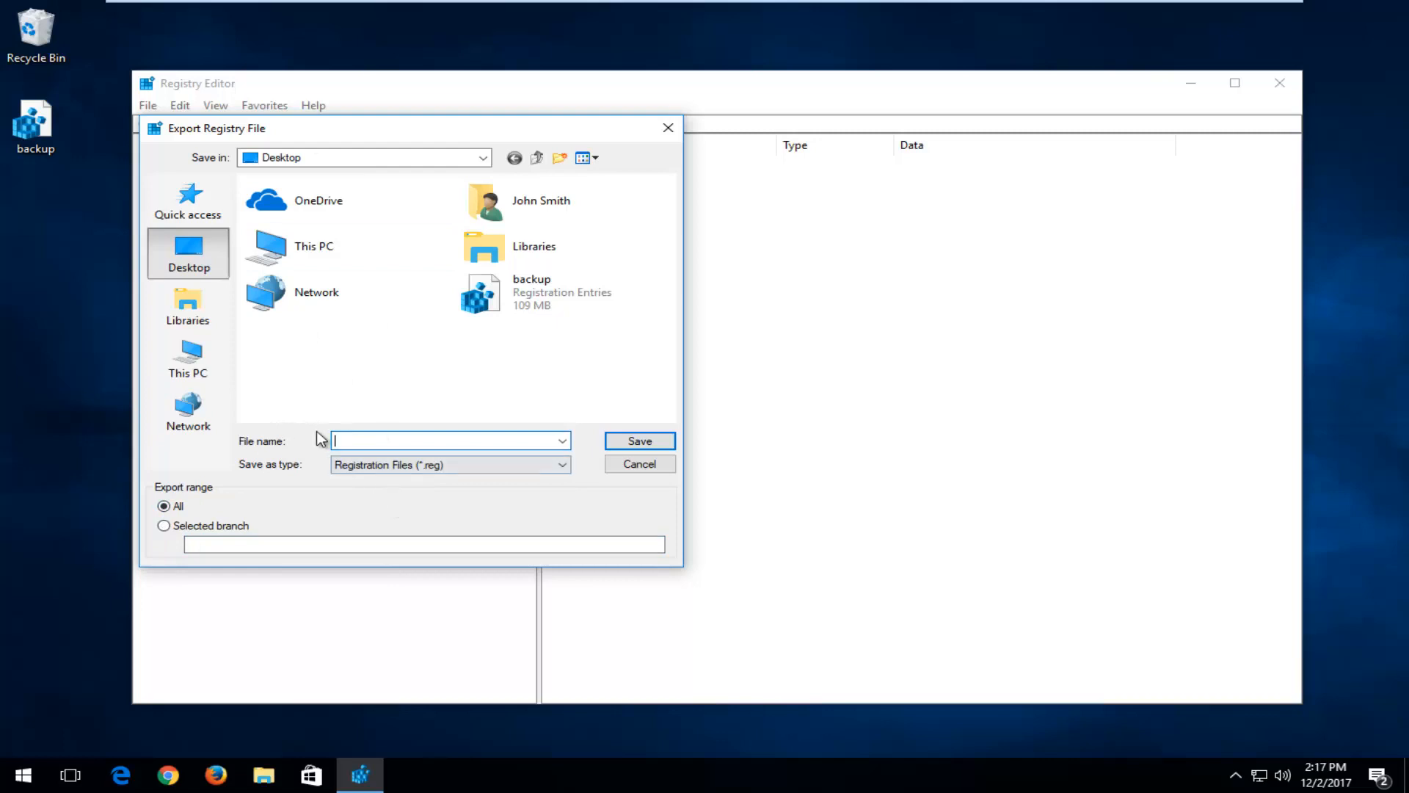
type("backup registry")
key("Return")
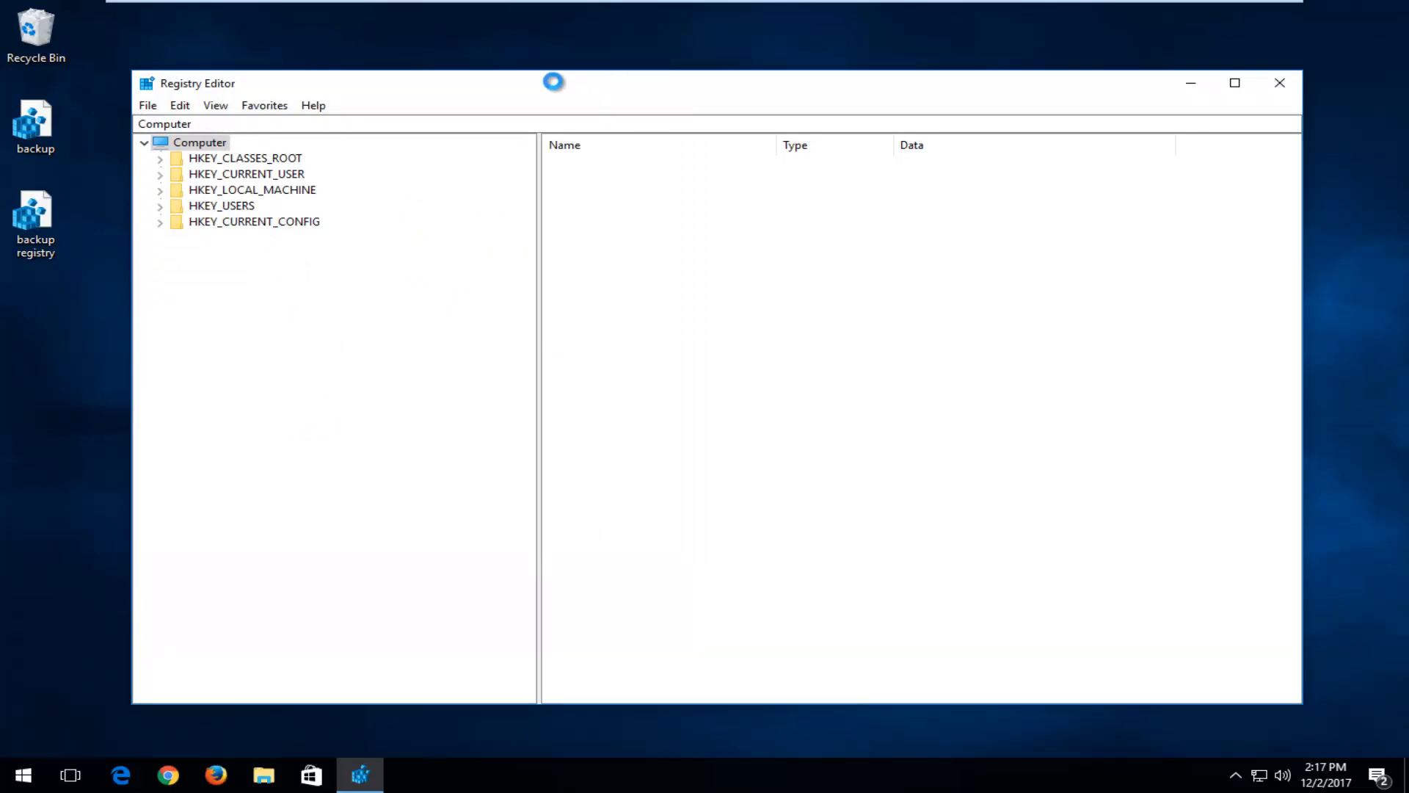
Step: Import the backup registration file from the Desktop into the registry
left_click(147, 105)
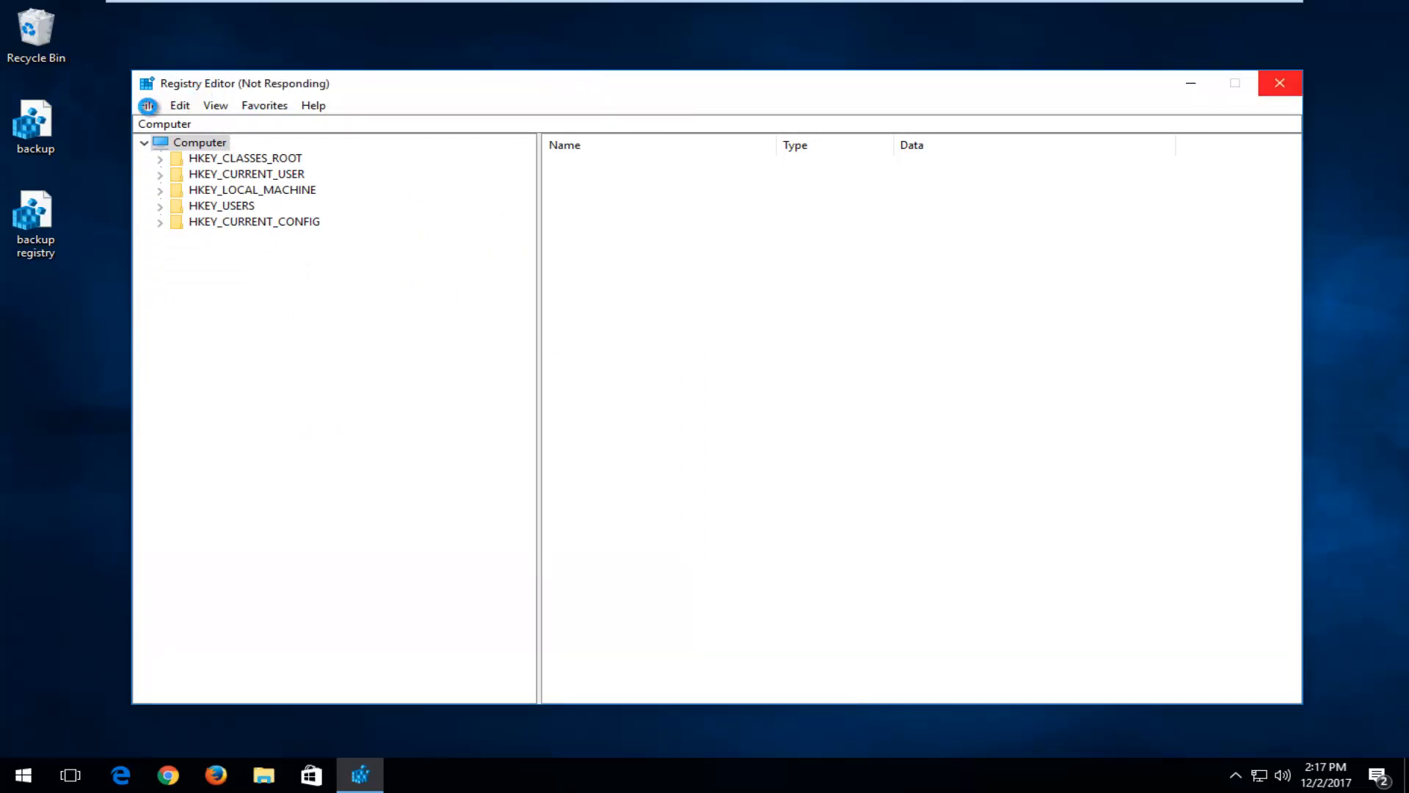
left_click(149, 106)
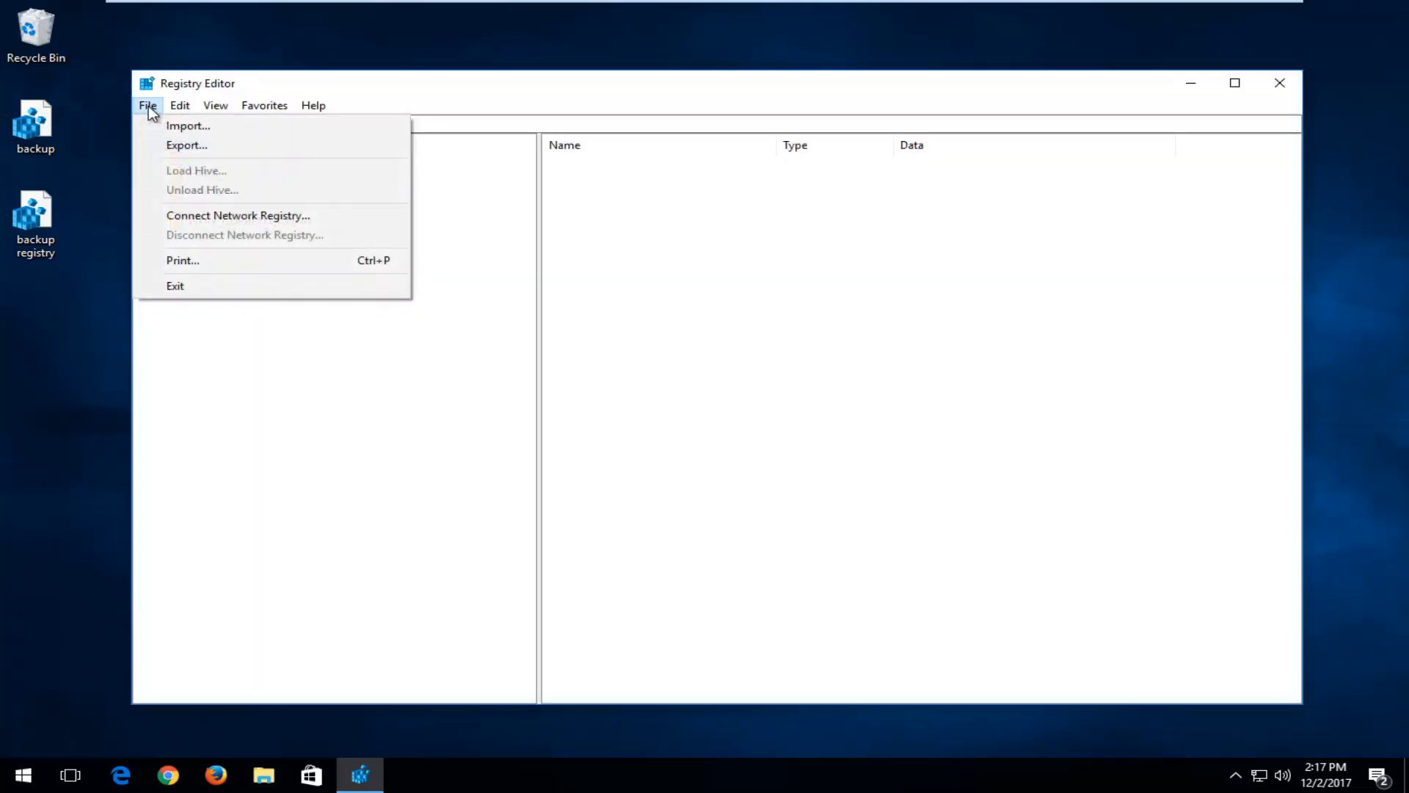
left_click(180, 127)
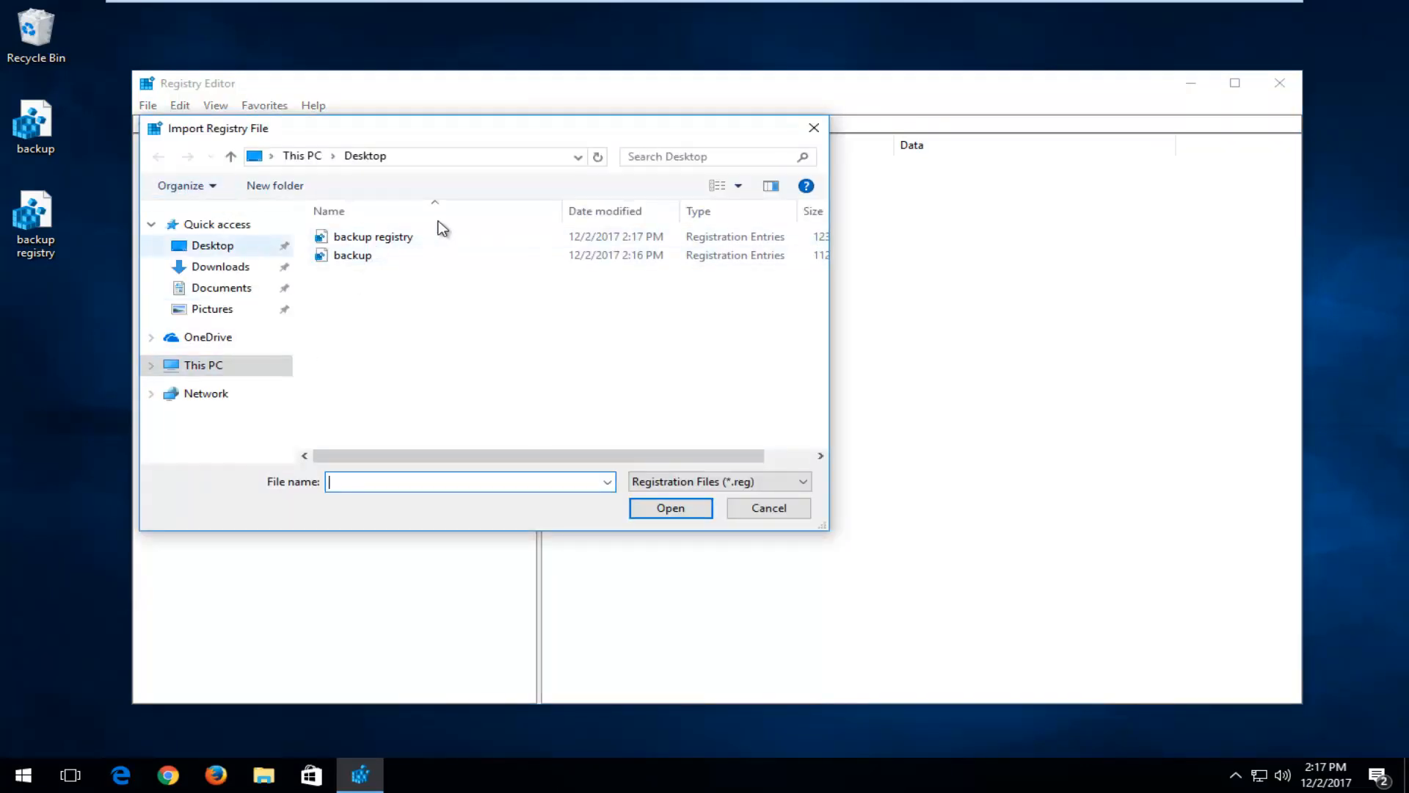
left_click(344, 257)
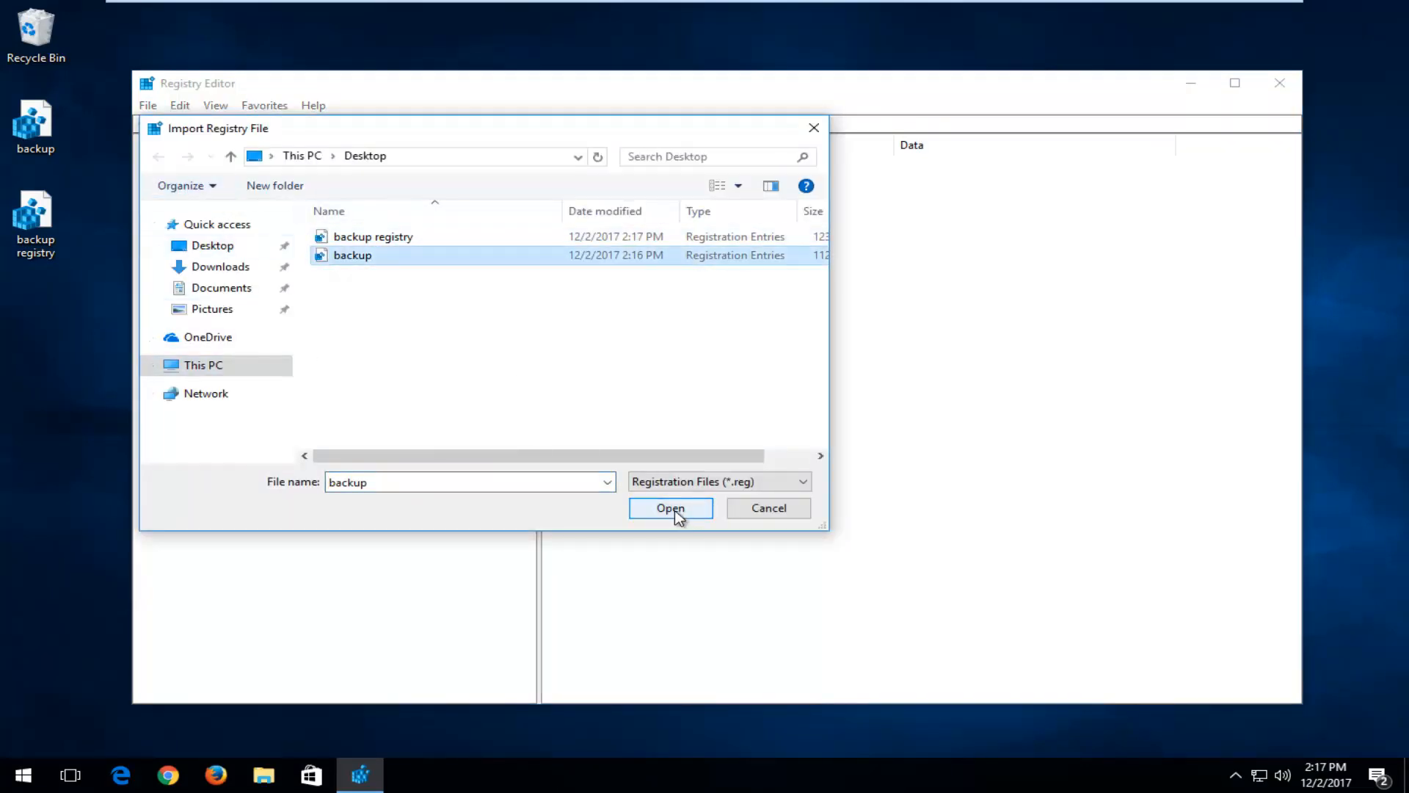
left_click(670, 508)
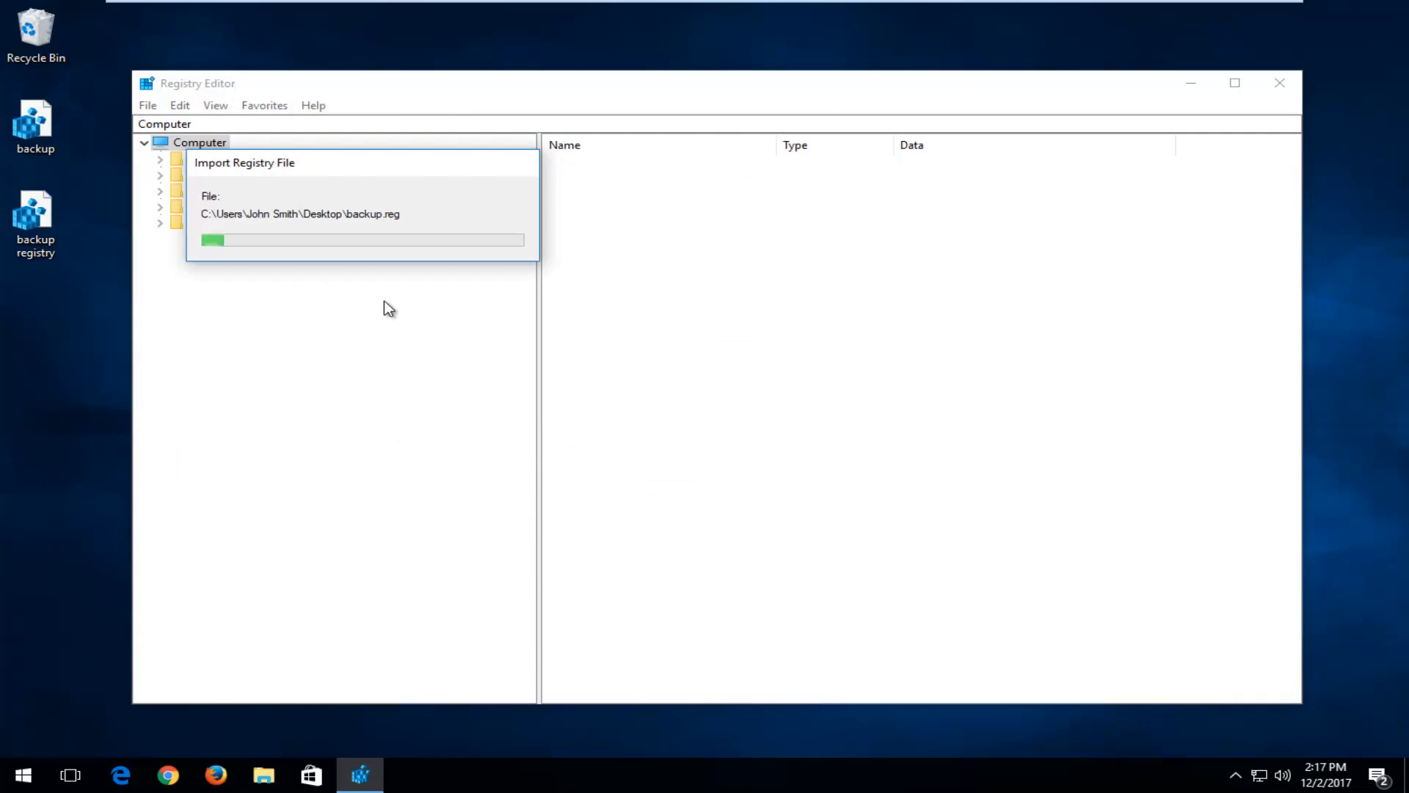